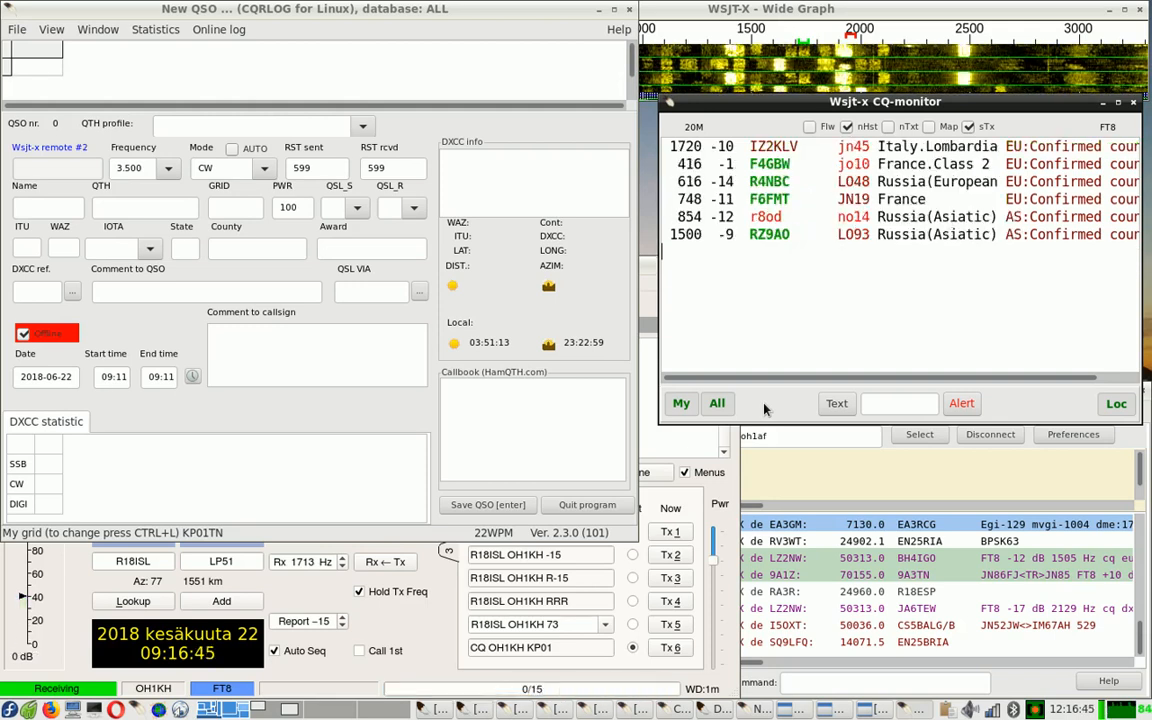
Step: Open a terminal window and change to the ~/.config/cqrlog/voice_keyer/ directory
click(97, 711)
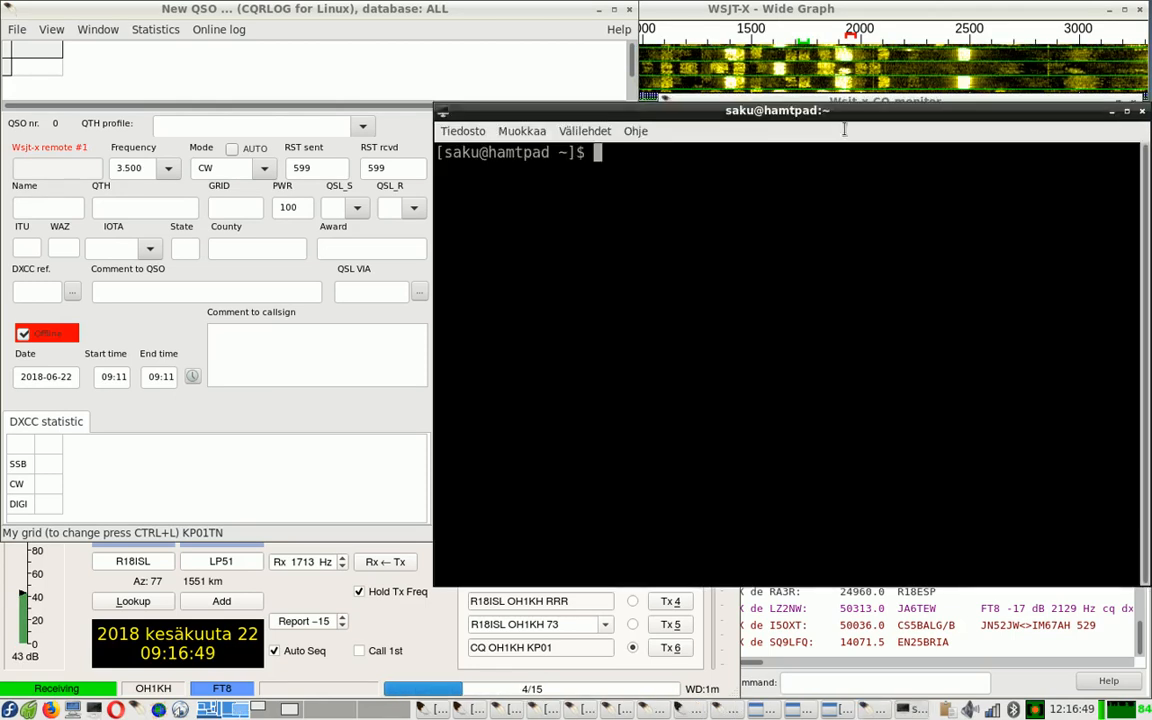
drag(786, 111, 637, 120)
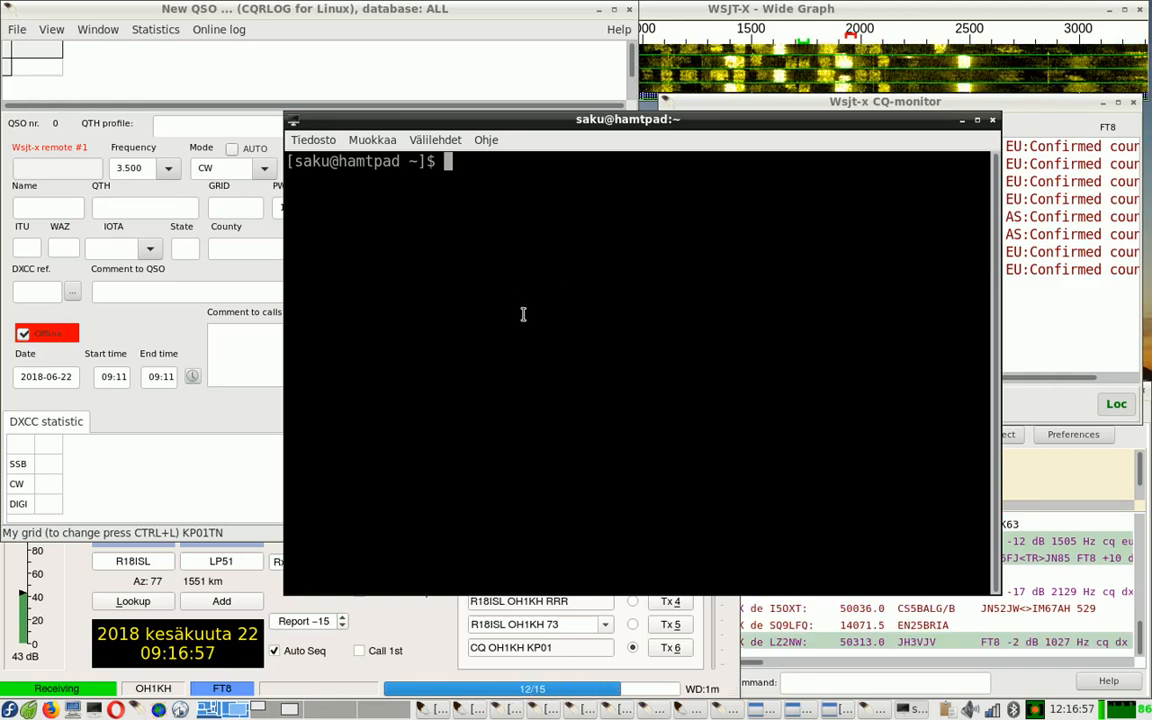
text(~)
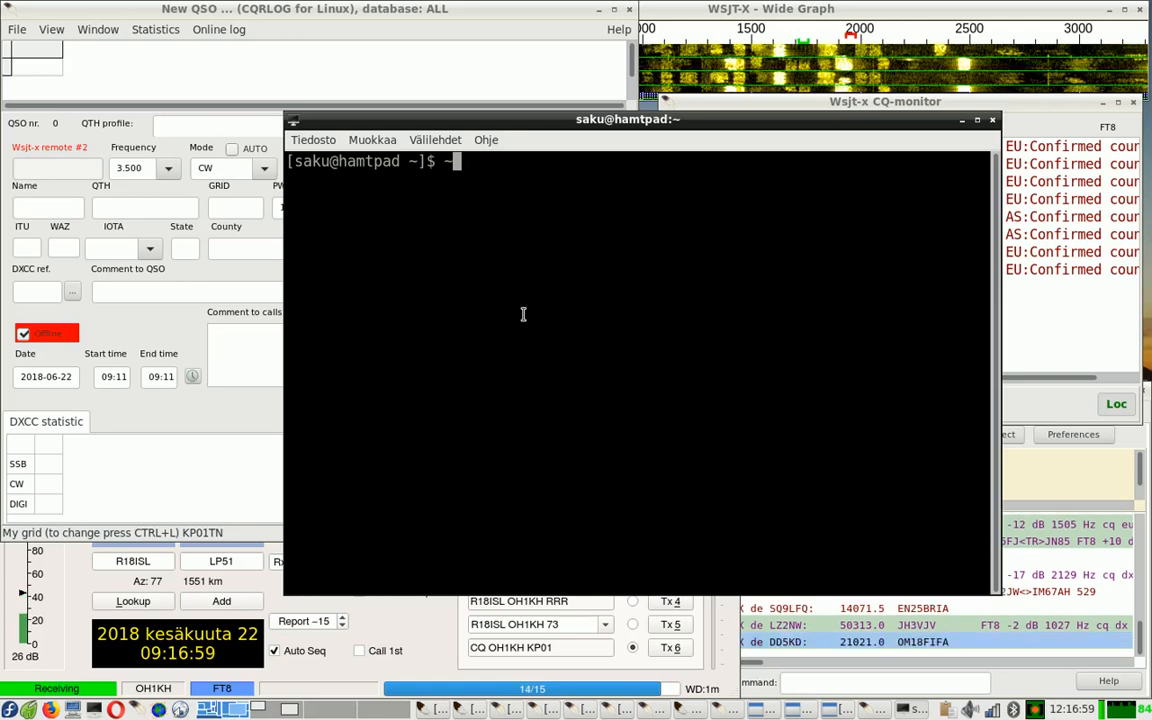
text(/)
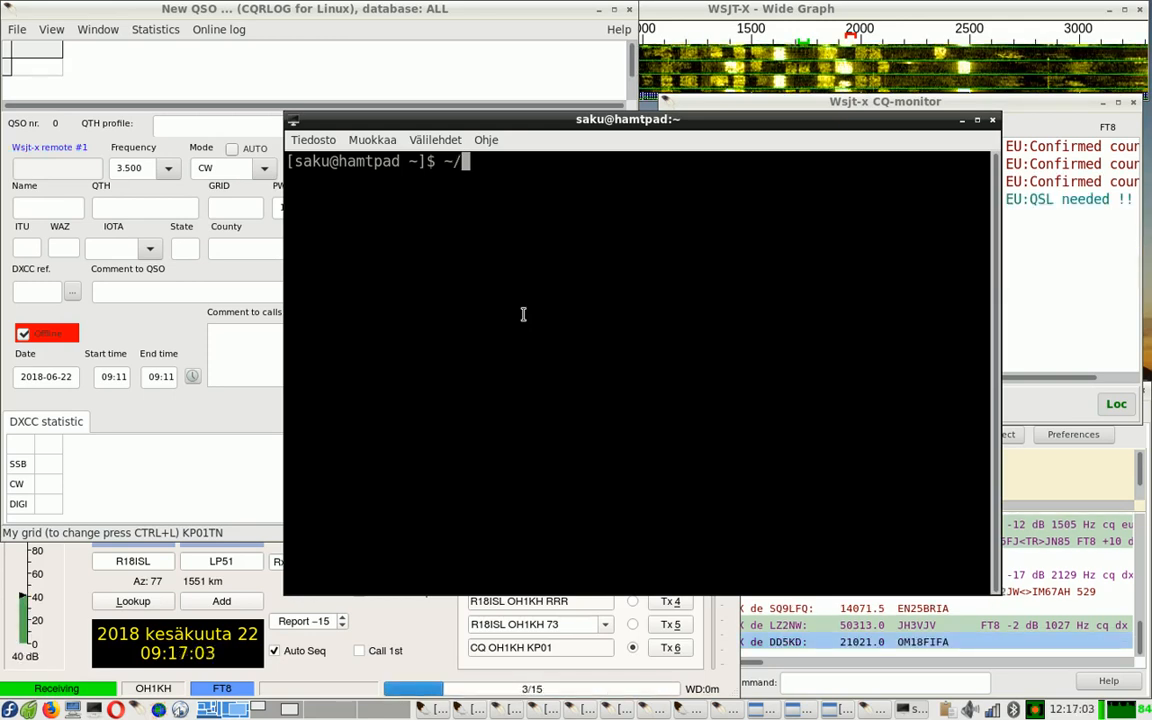
text(.)
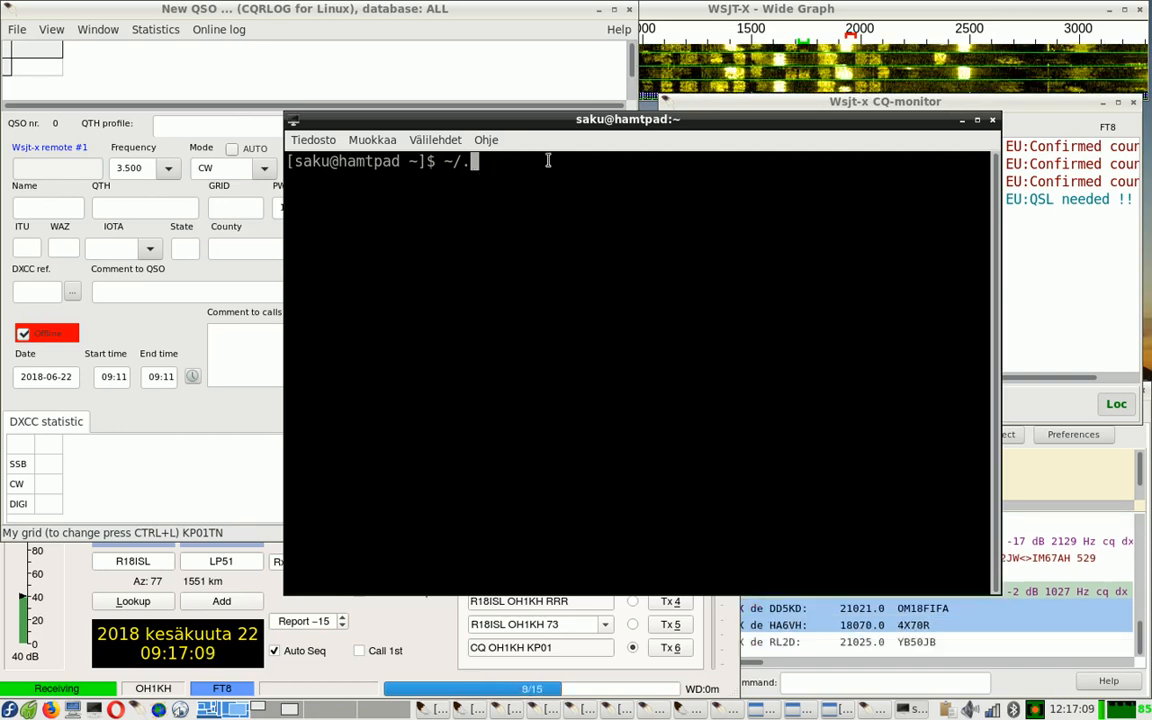
text(c)
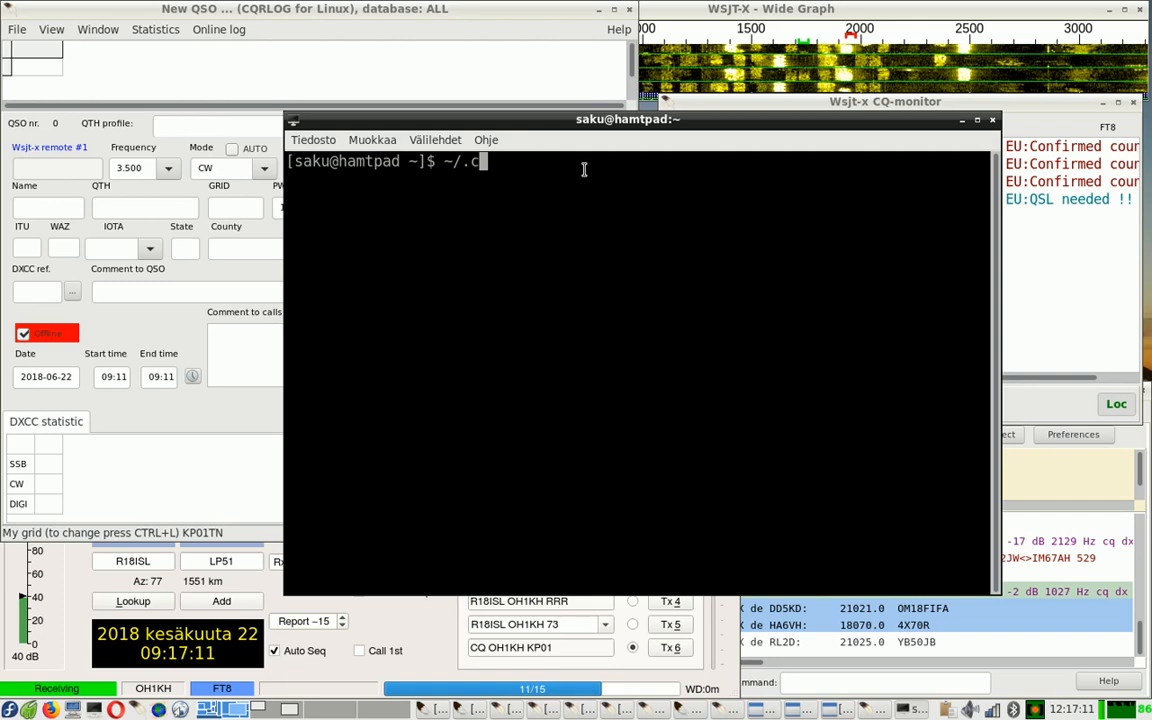
text(on)
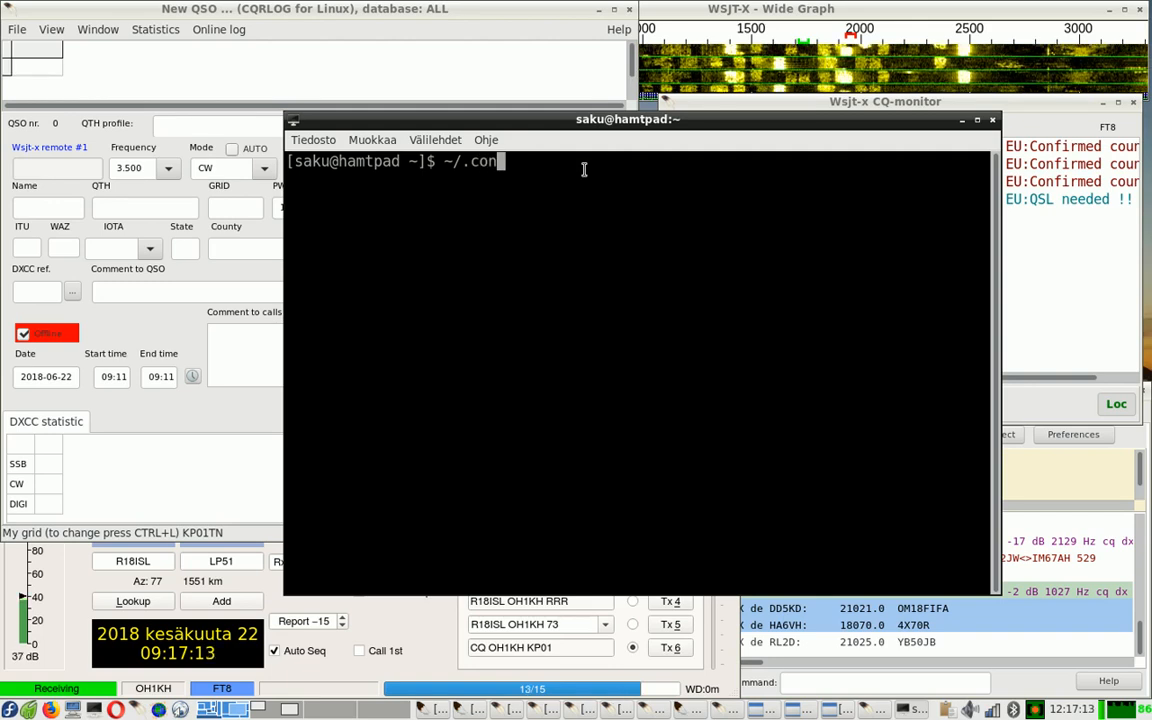
text(fig/)
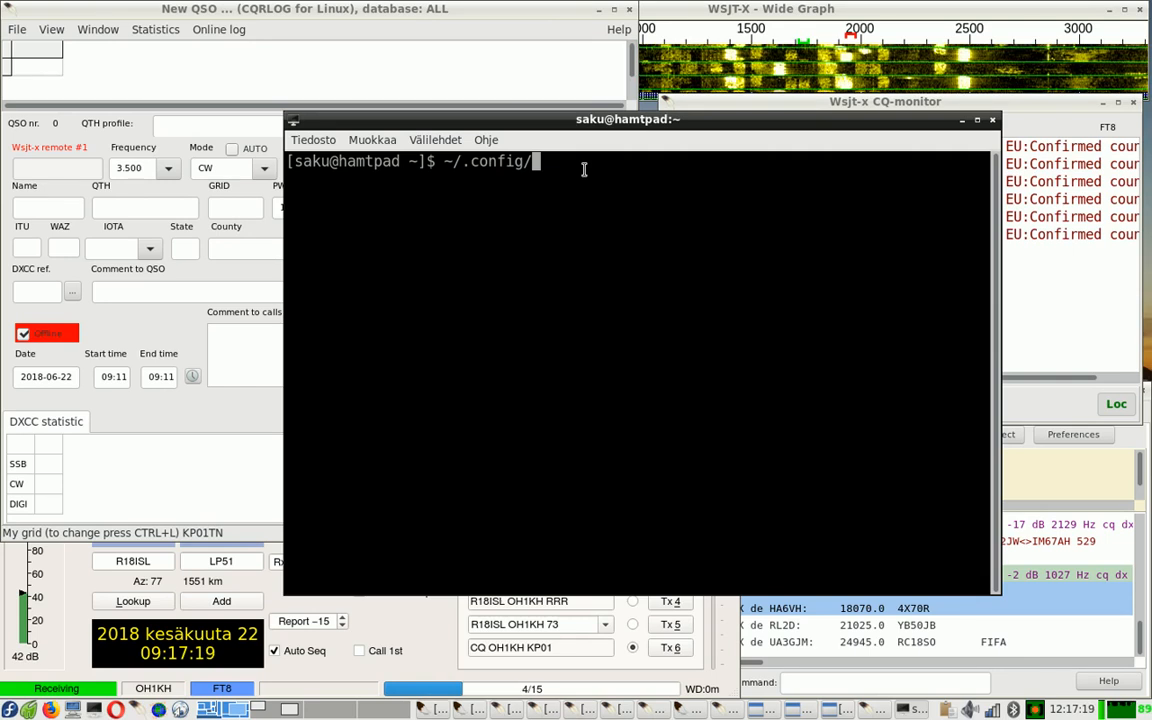
text(cq)
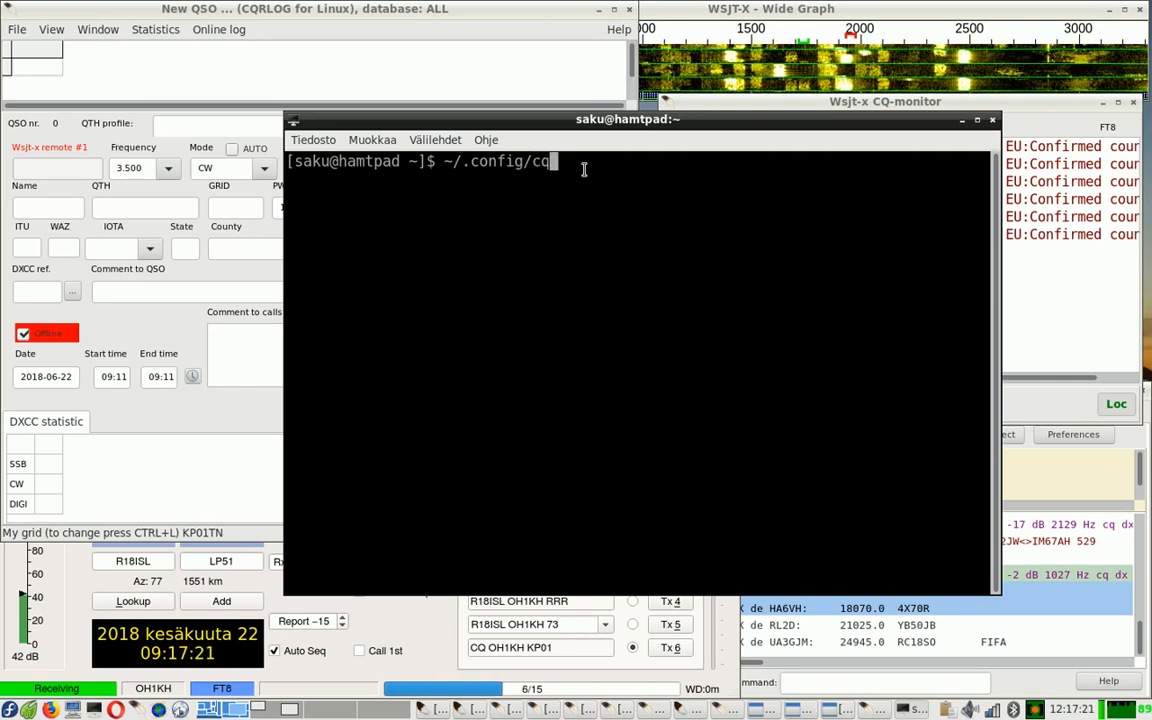
text(rlog)
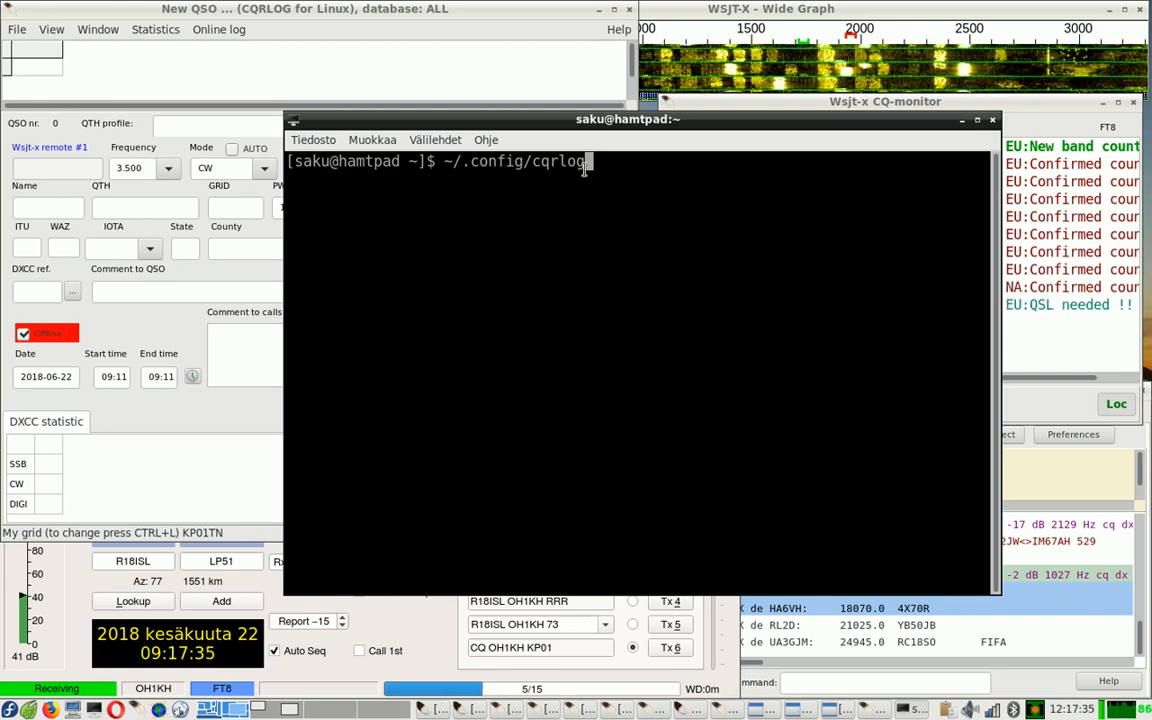
text(/)
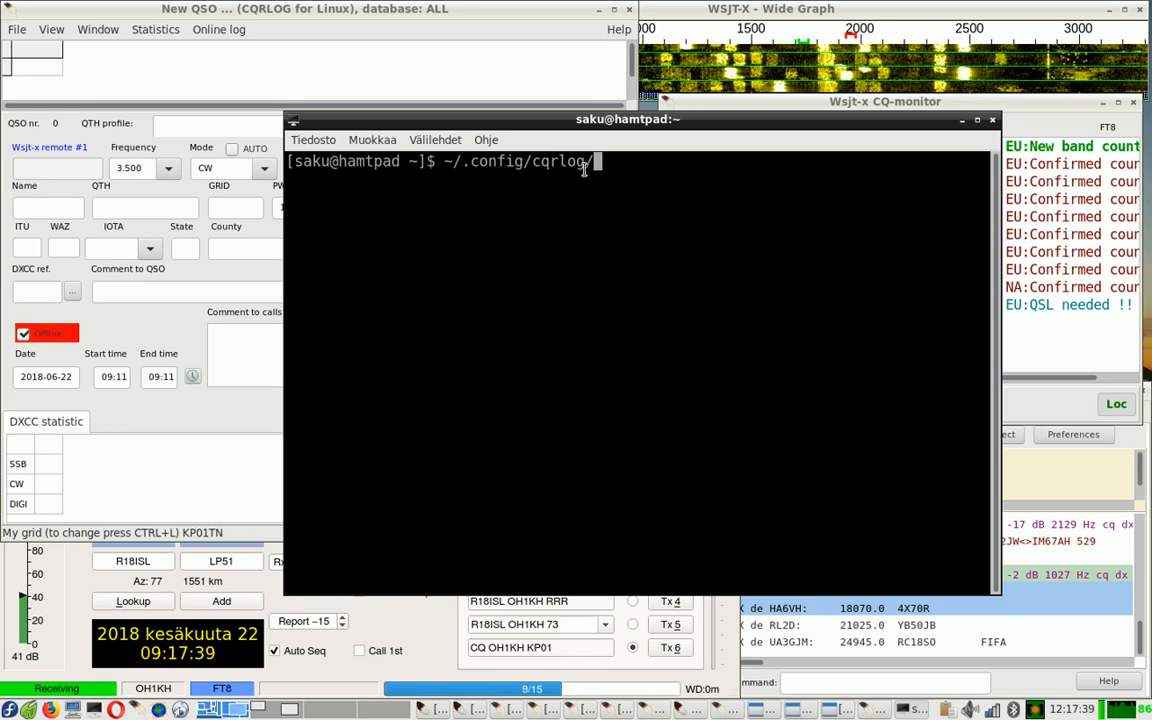
text(v)
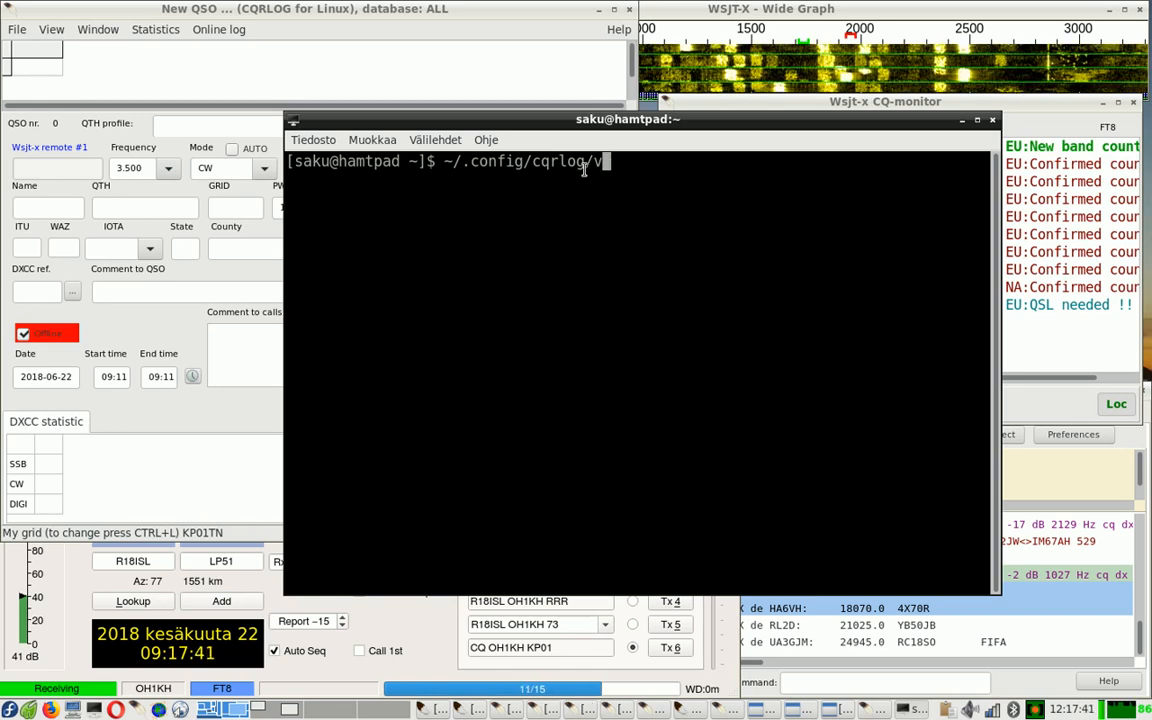
key(Tab)
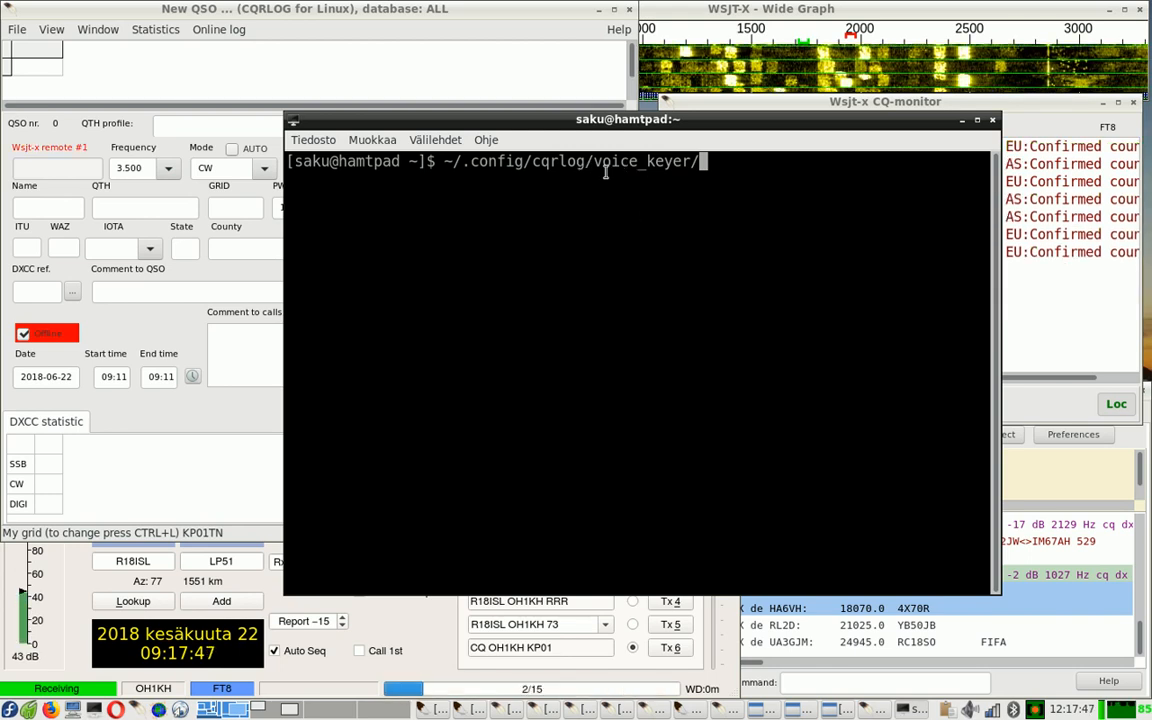
key(Left)
key(Left)
key(Left)
key(Left)
key(Left)
key(Left)
key(Left)
key(Left)
key(Left)
key(Left)
key(Left)
key(Left)
key(Left)
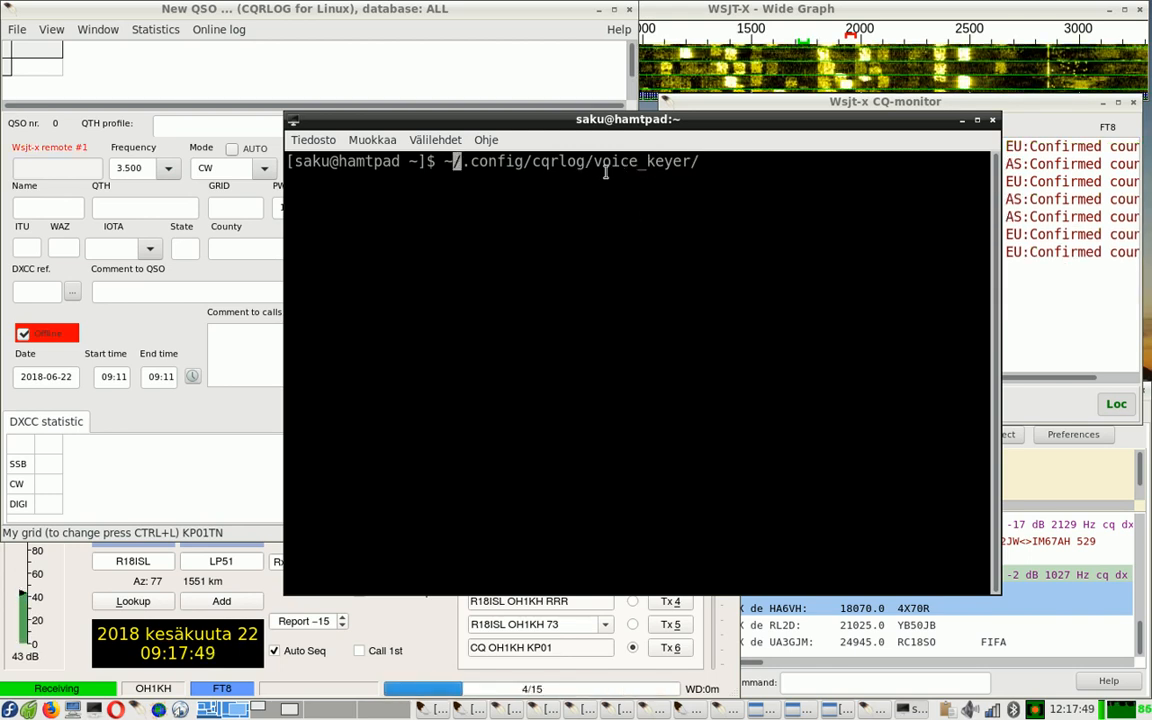
key(Left)
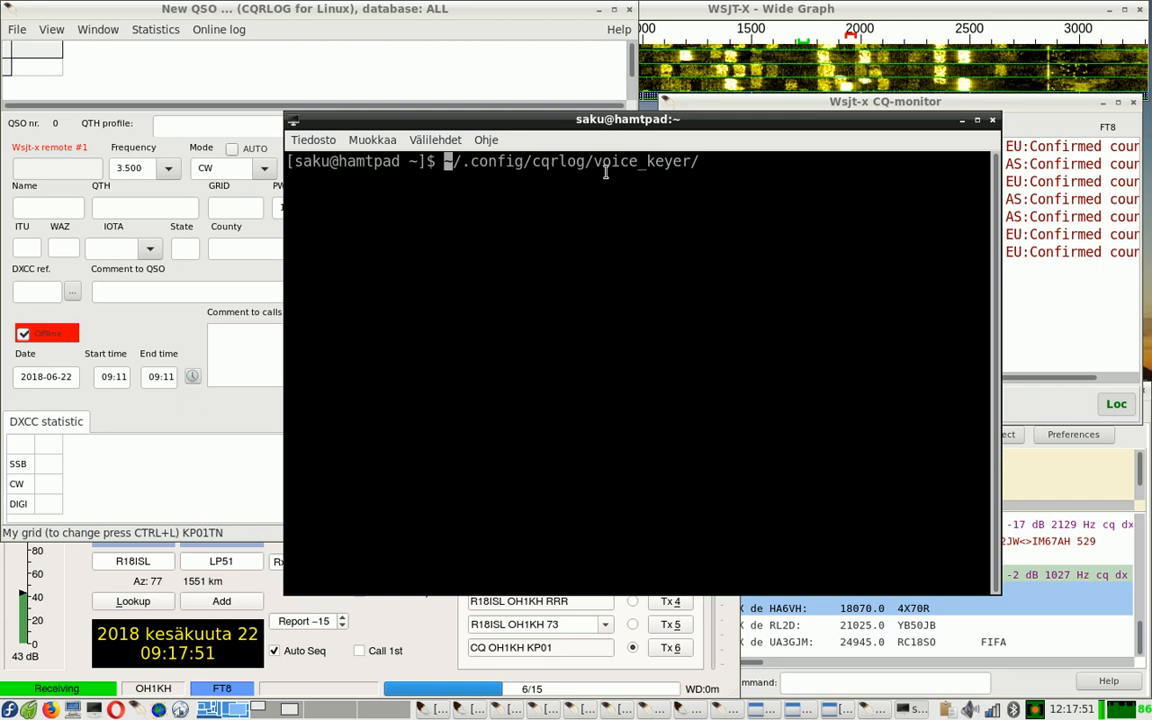
text(cd)
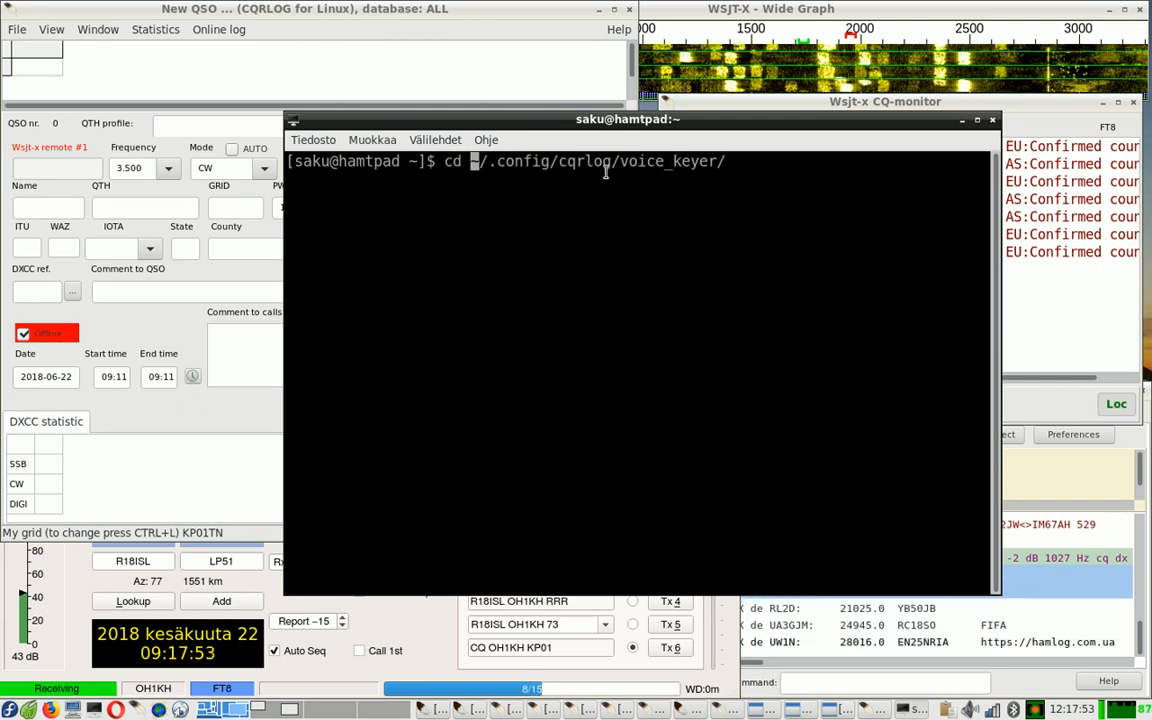
key(Return)
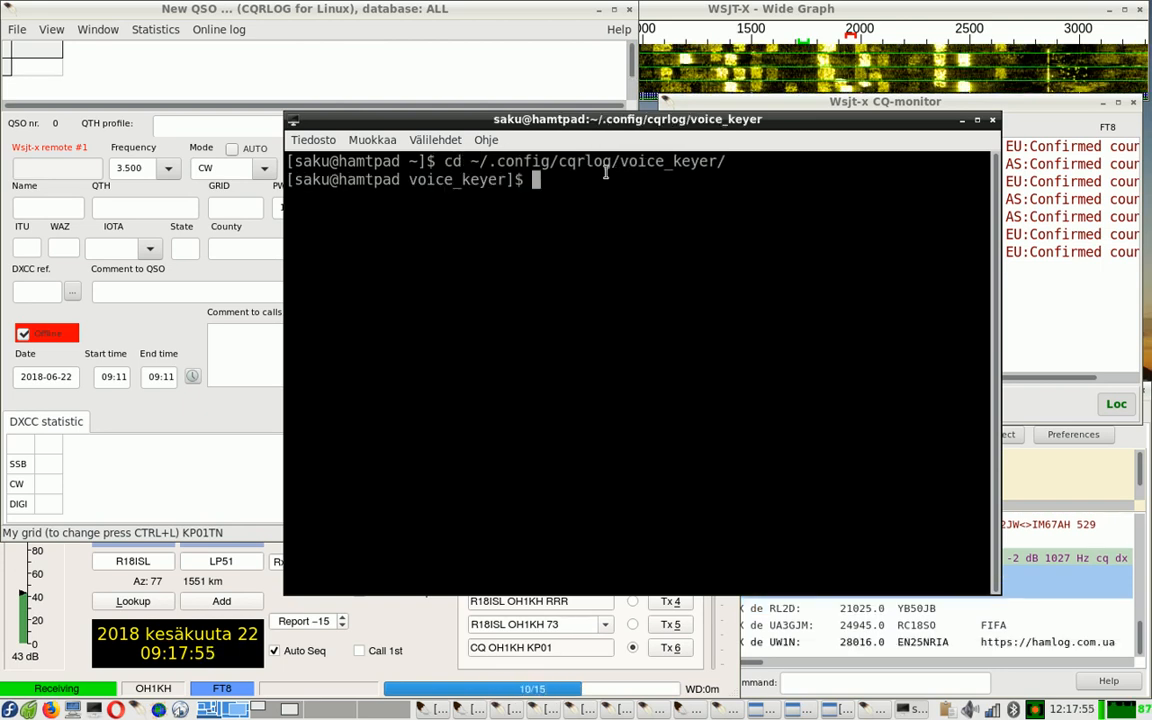
Step: List the files in the voice_keyer directory, check the scripts voice_keyer.sh and voice_alert.sh, and view the Wsjt-x CQ-monitor
text(ls)
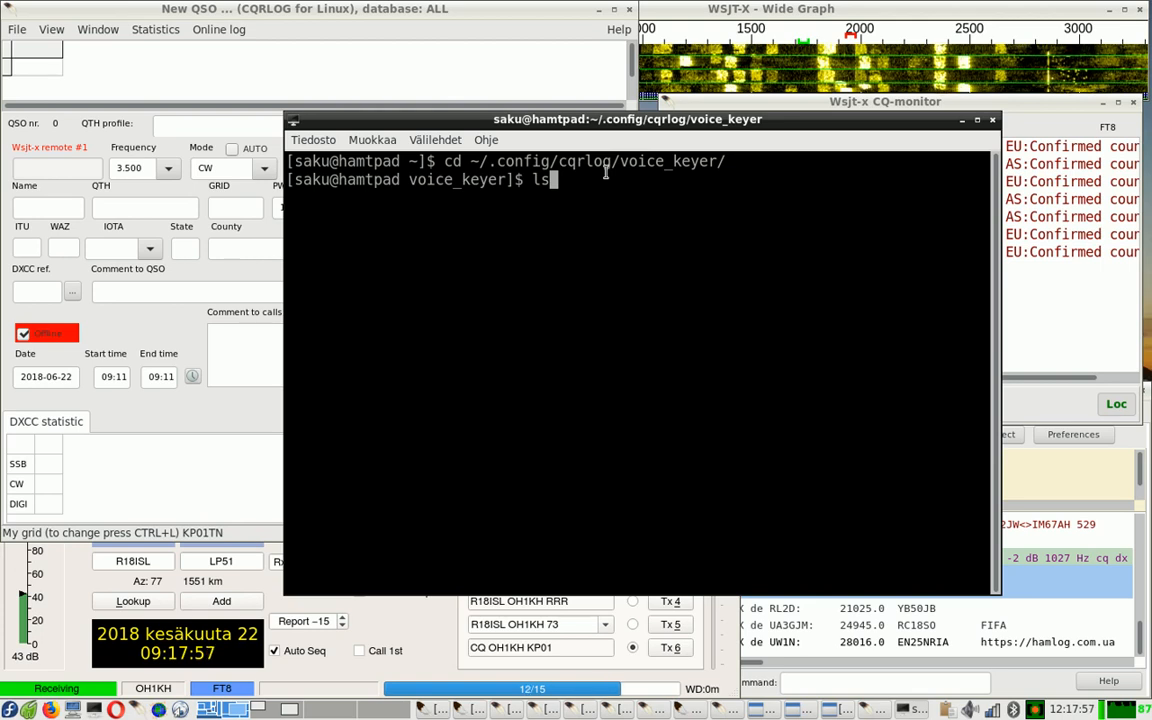
key(Return)
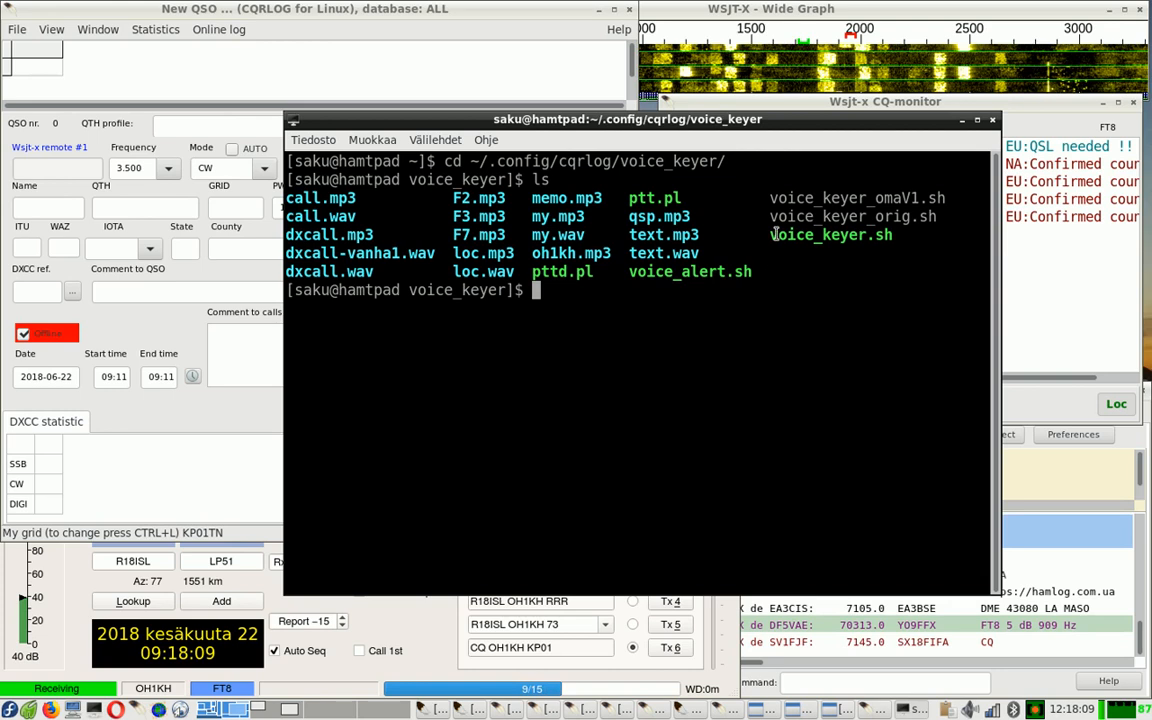
drag(770, 234, 897, 242)
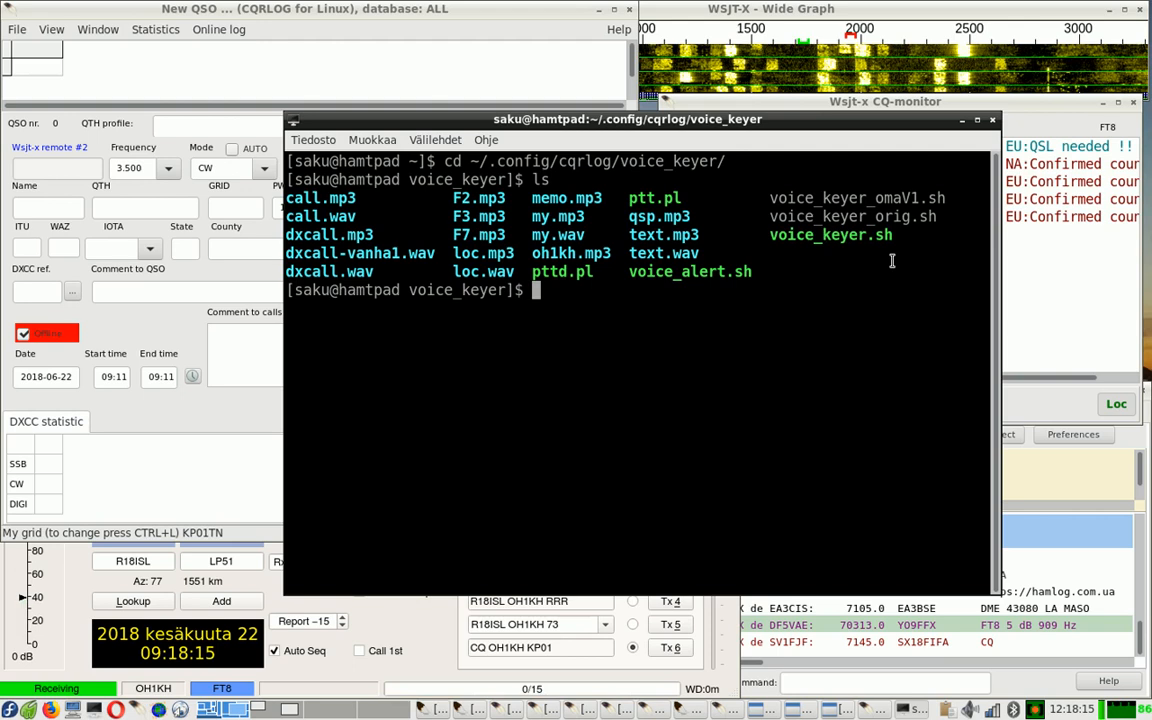
click(892, 261)
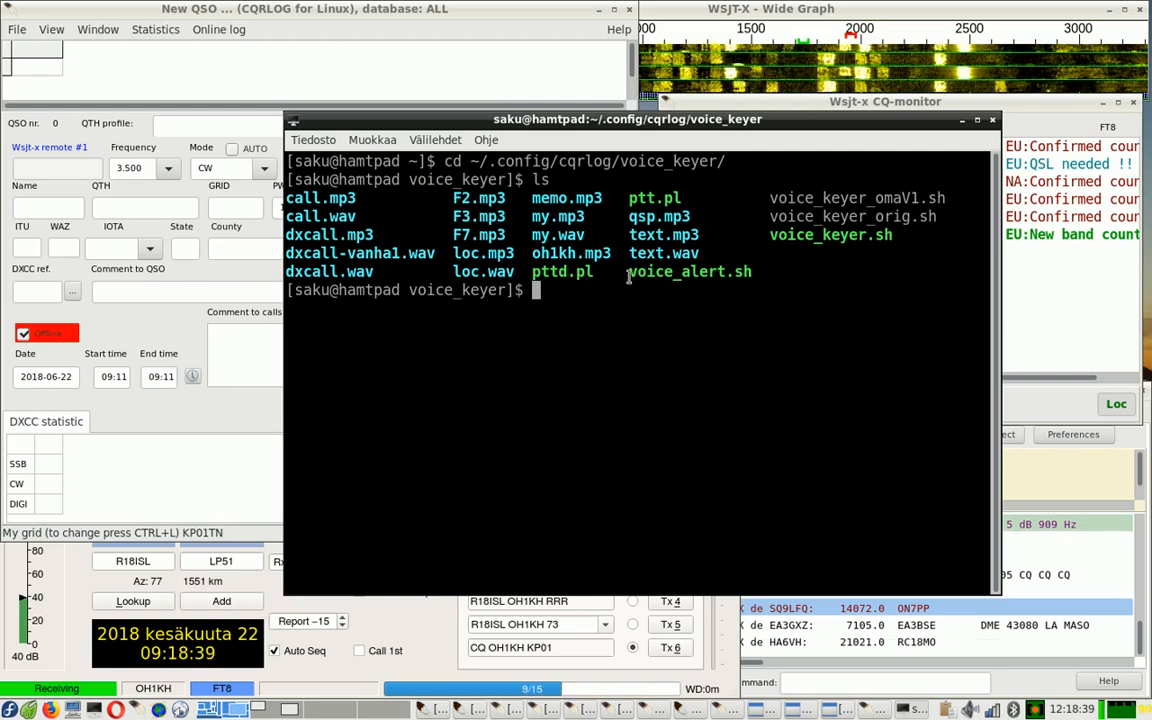
drag(631, 278, 753, 278)
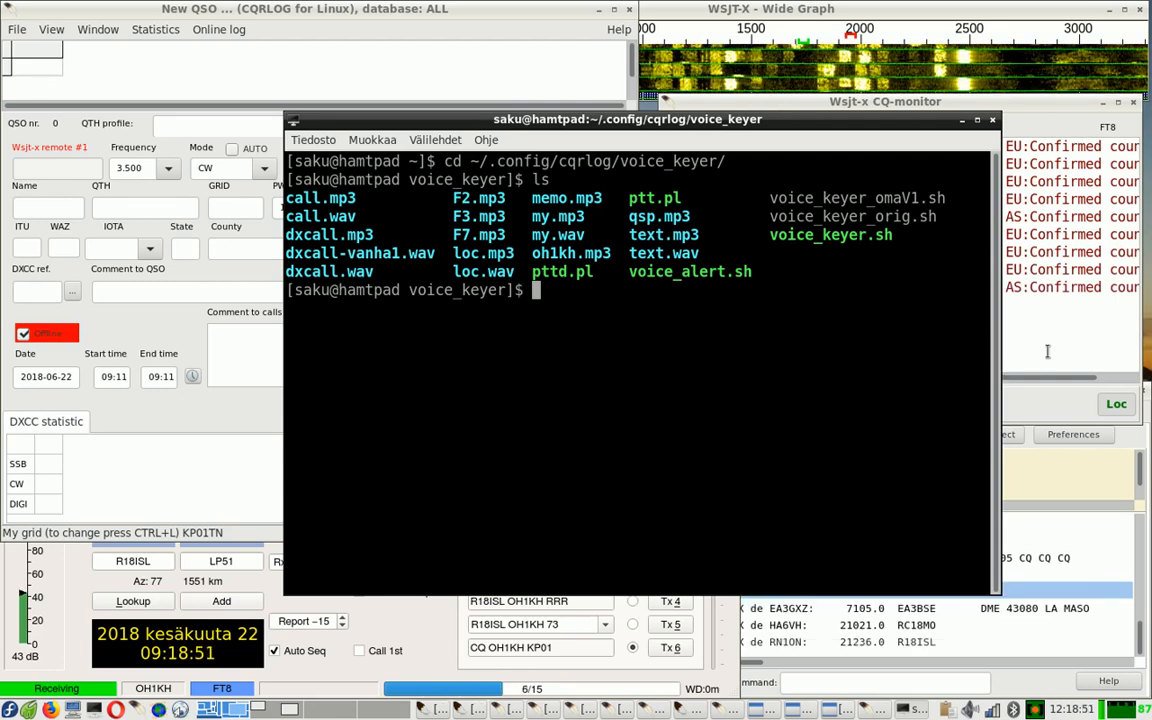
click(1046, 407)
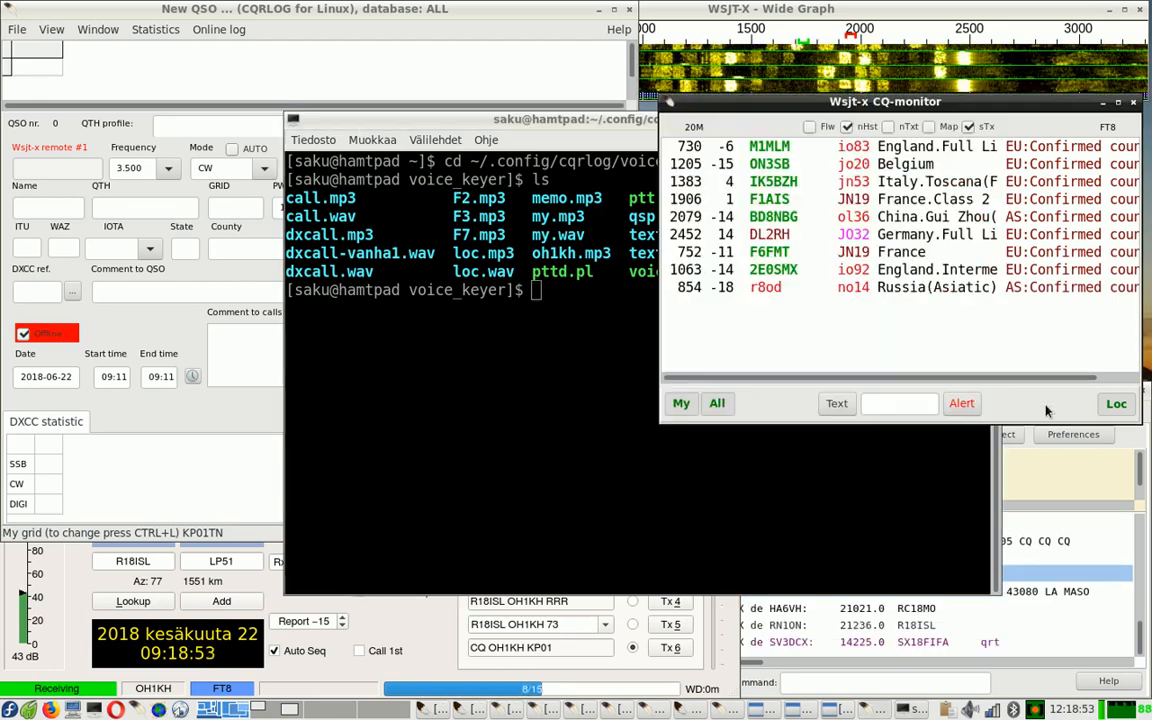
Step: Return to the terminal and open voice_alert.sh in the nano editor
click(589, 400)
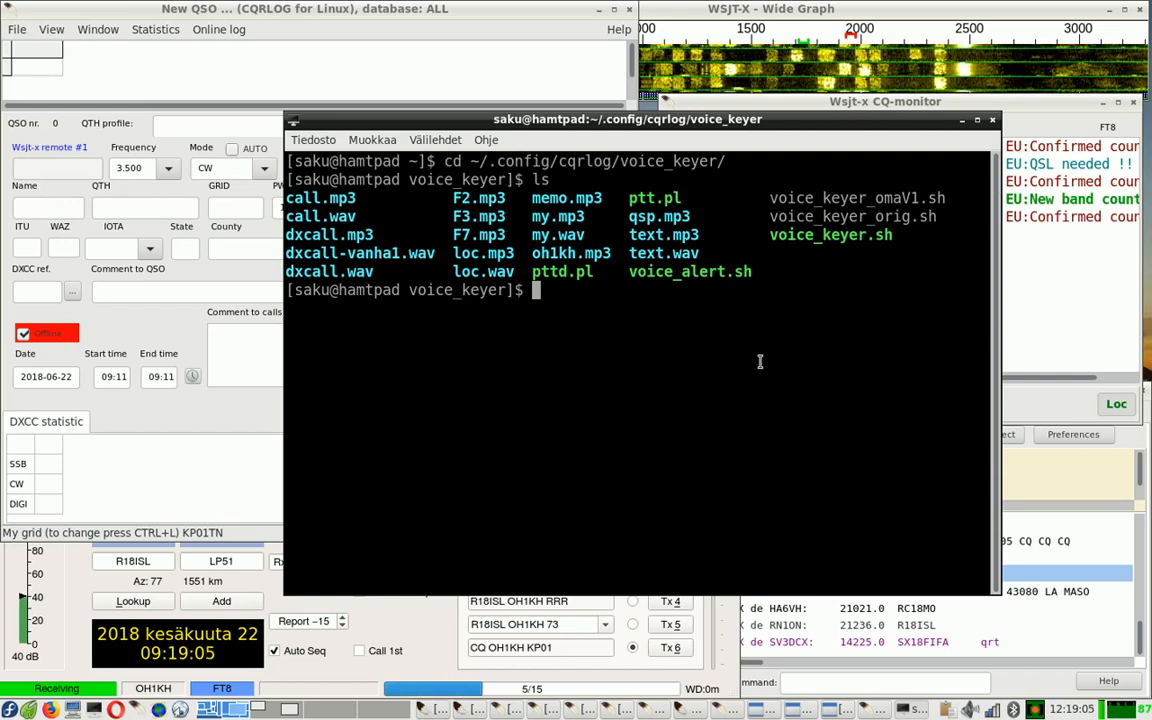
text(n)
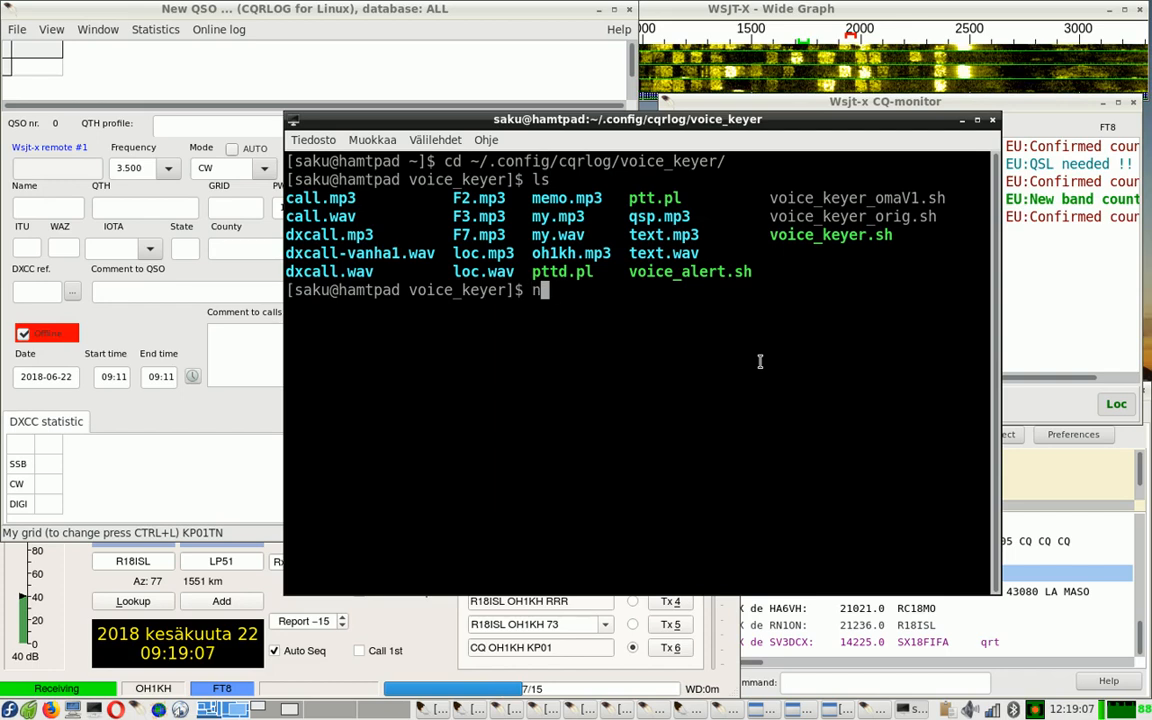
text(ano)
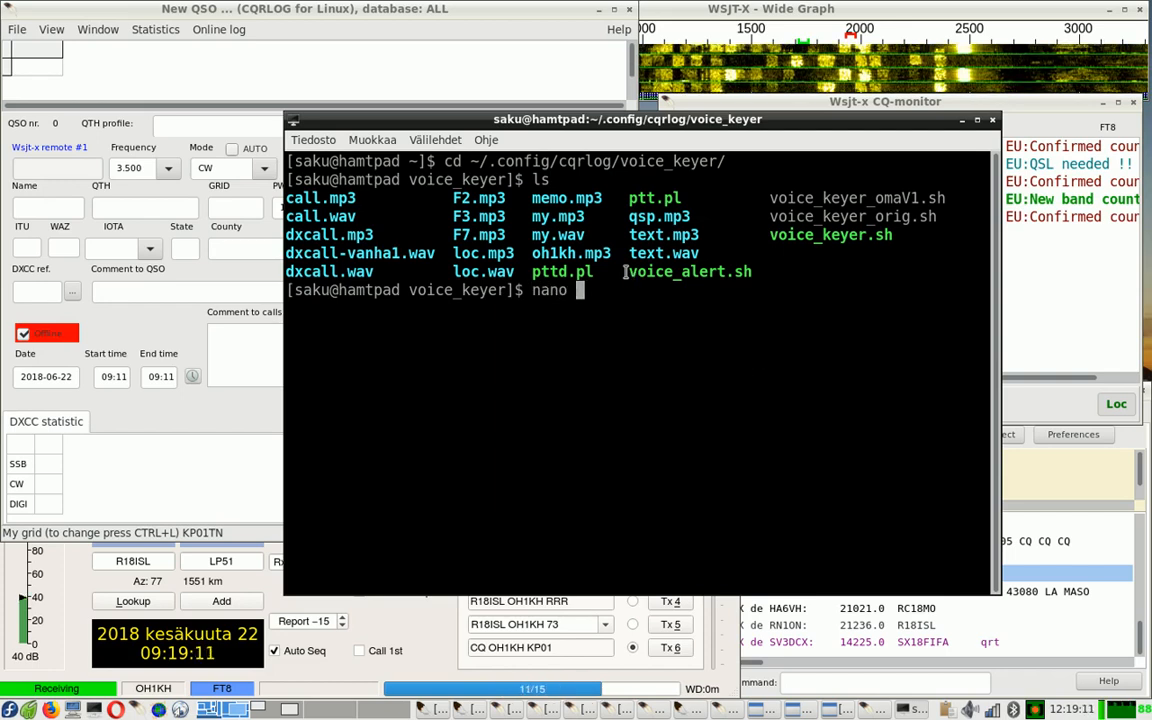
double_click(628, 271)
middle_click(750, 402)
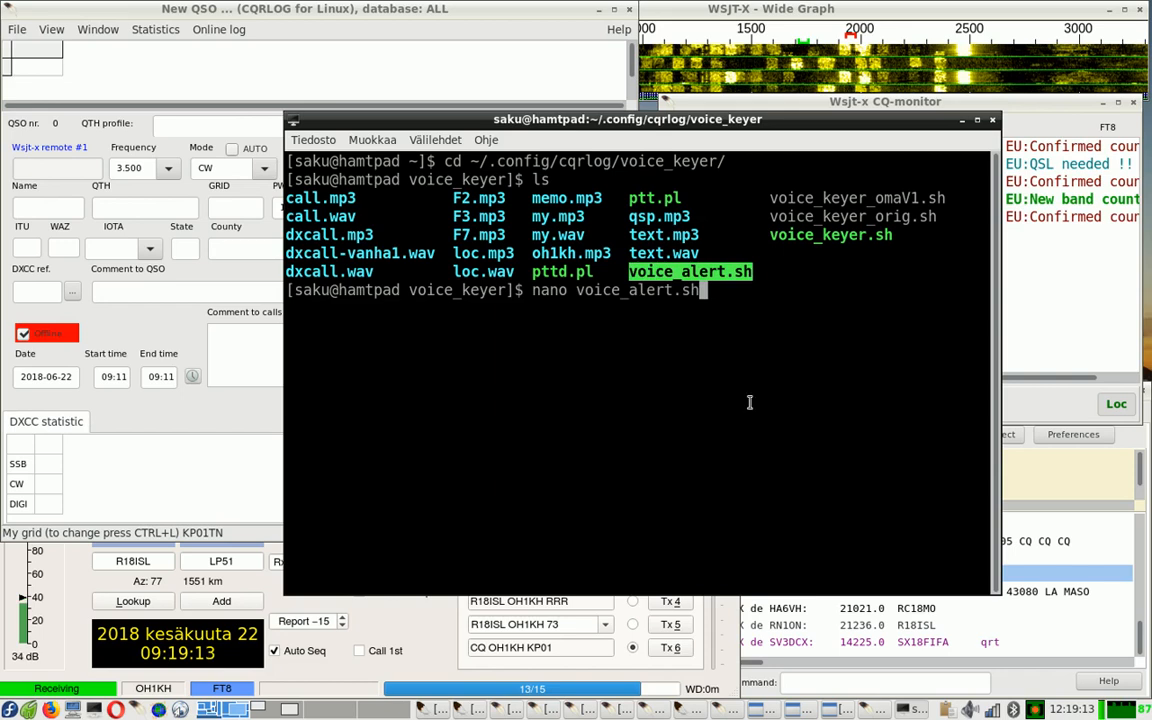
key(Return)
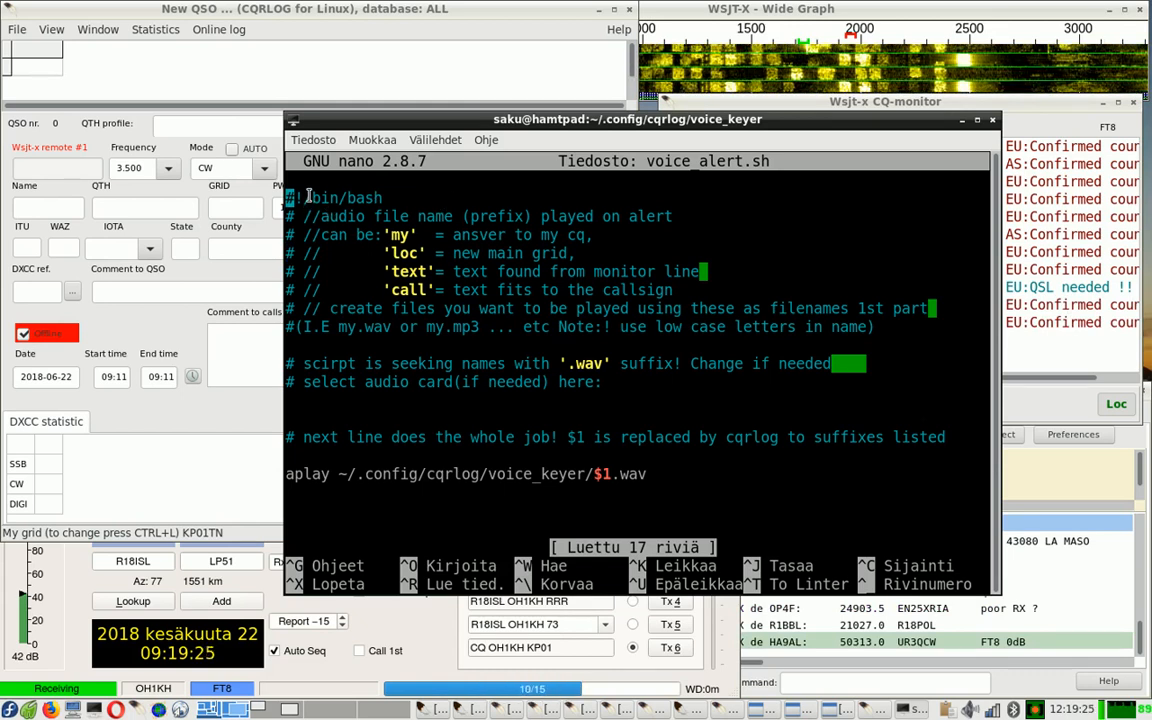
Step: Examine the opening comment lines of voice_alert.sh that explain the audio file names played on each alert
key(Down)
key(Down)
key(Down)
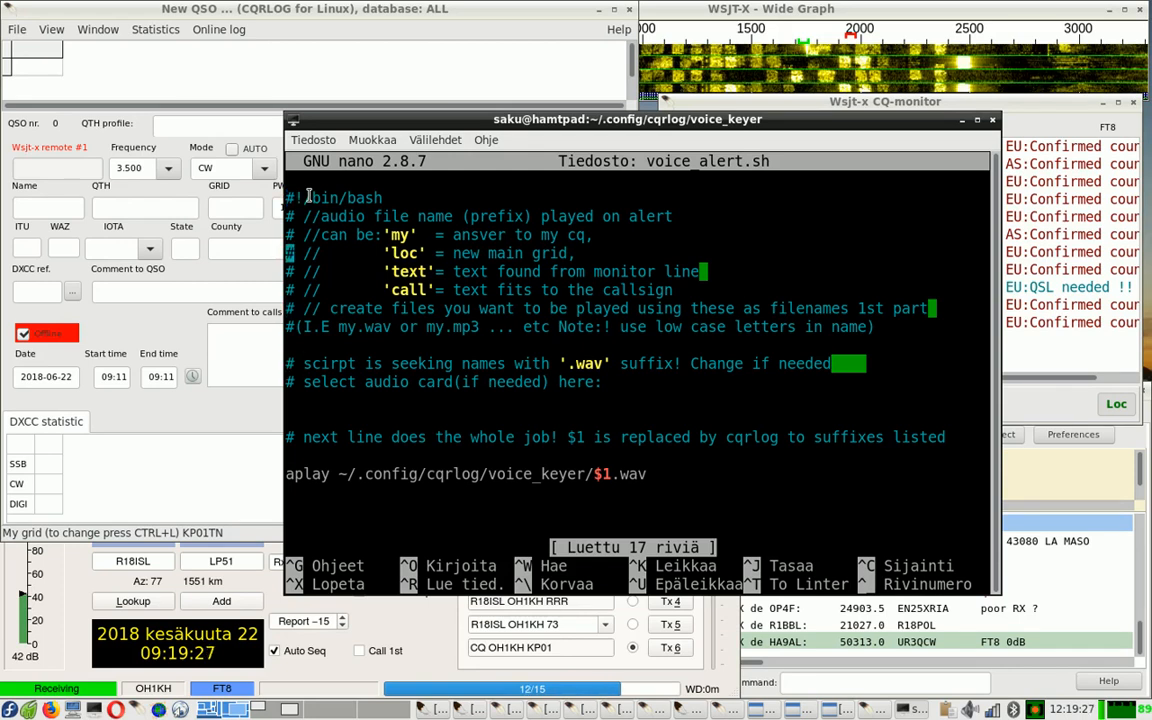
key(Up)
key(Up)
key(Up)
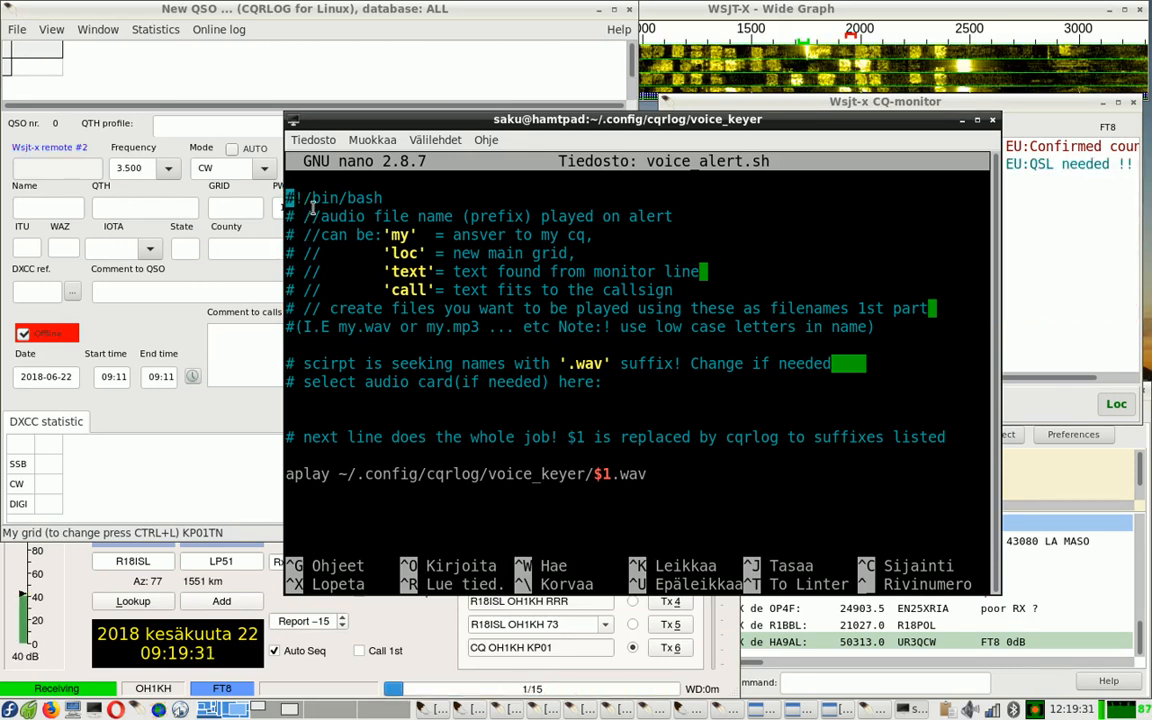
key(Down)
key(Down)
key(Down)
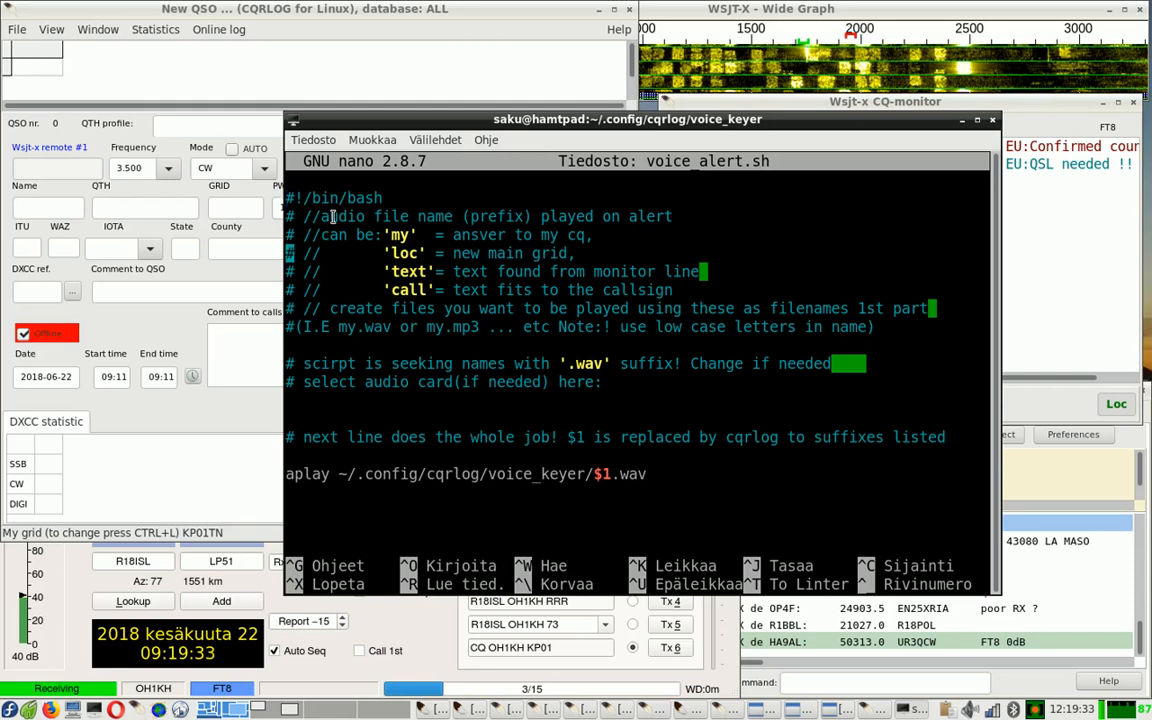
key(Up)
key(Up)
key(Up)
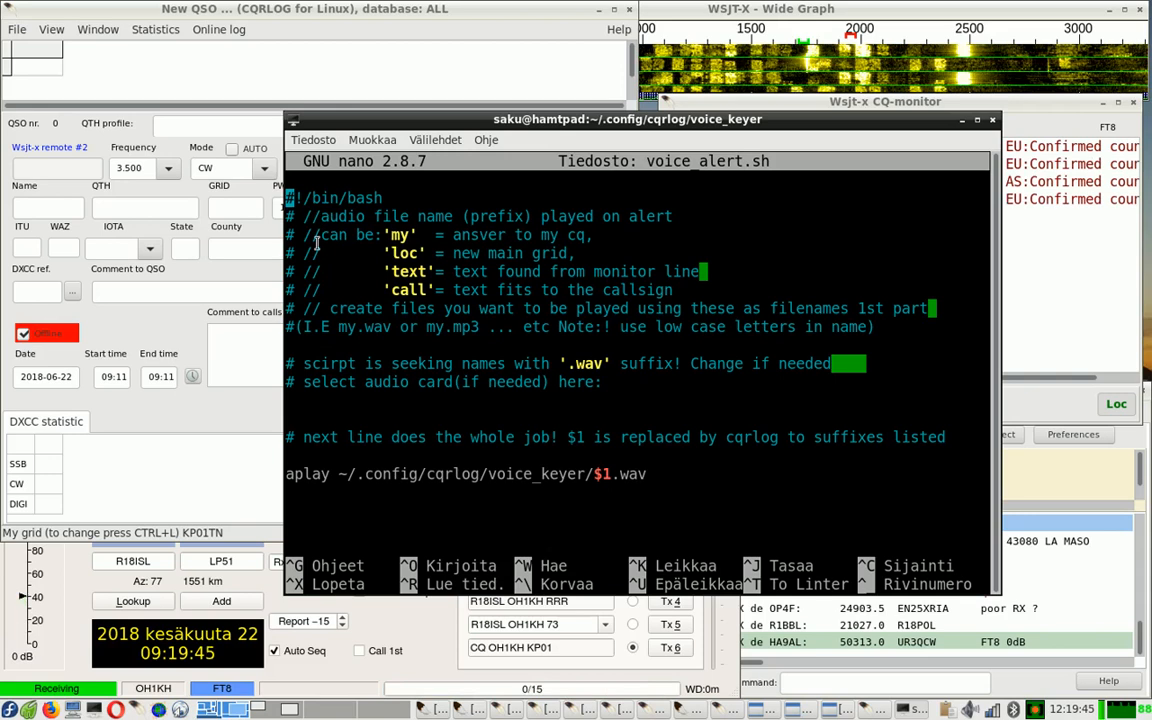
key(Down)
key(Down)
key(Down)
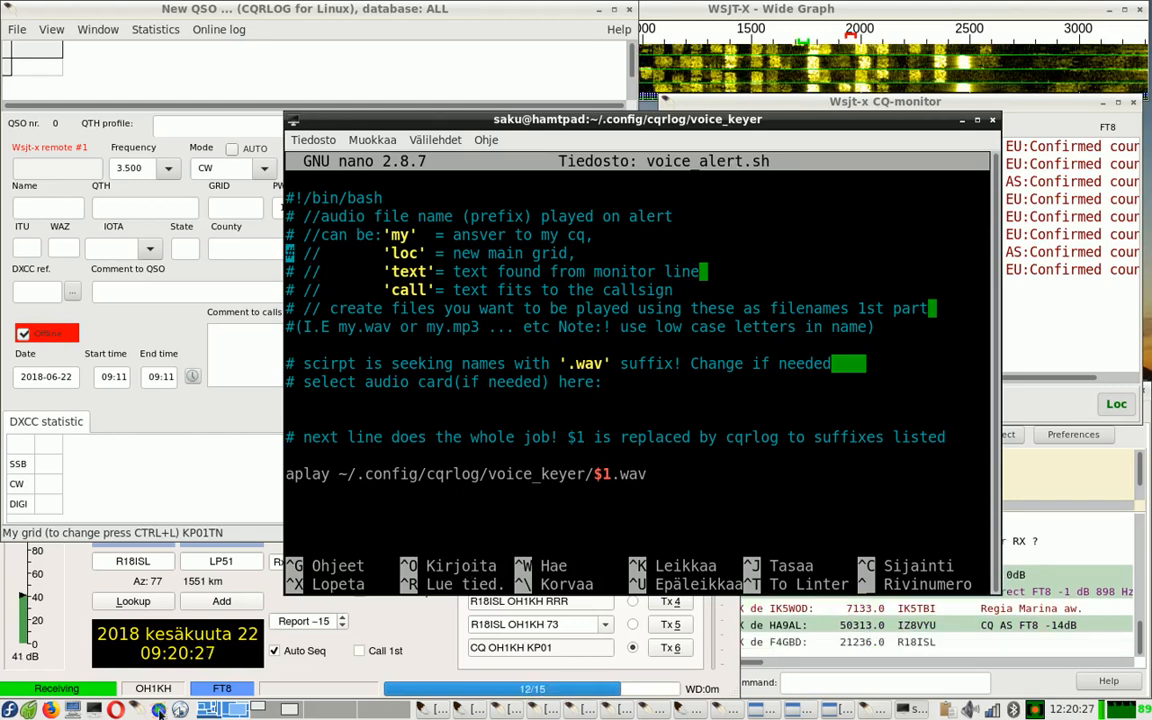
Step: Write the example command "script.sh text" in a second terminal window, highlight its text parameter, and discard the window without running it
click(97, 710)
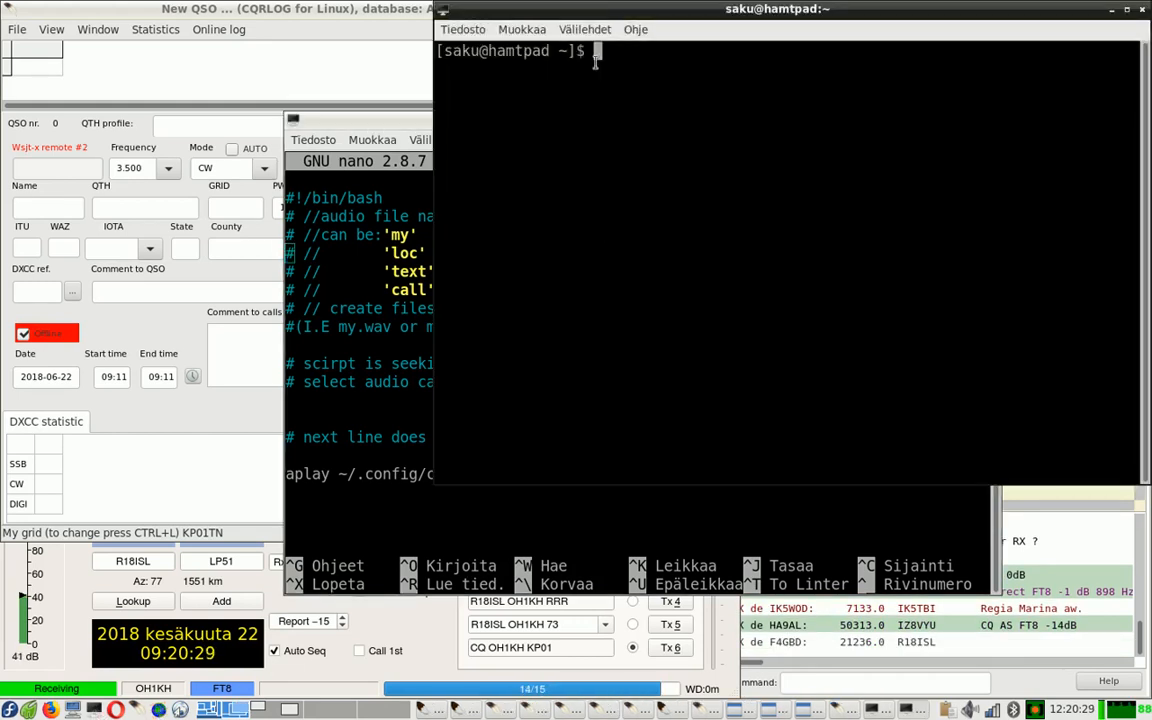
drag(613, 11, 539, 210)
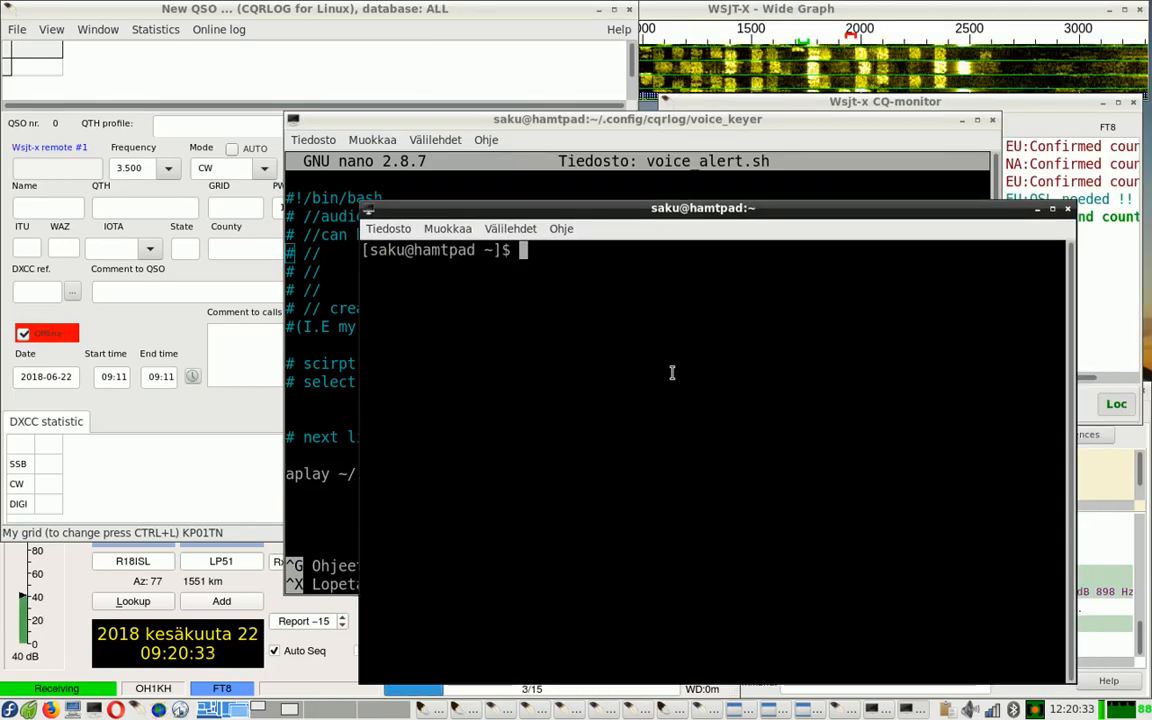
text(sc)
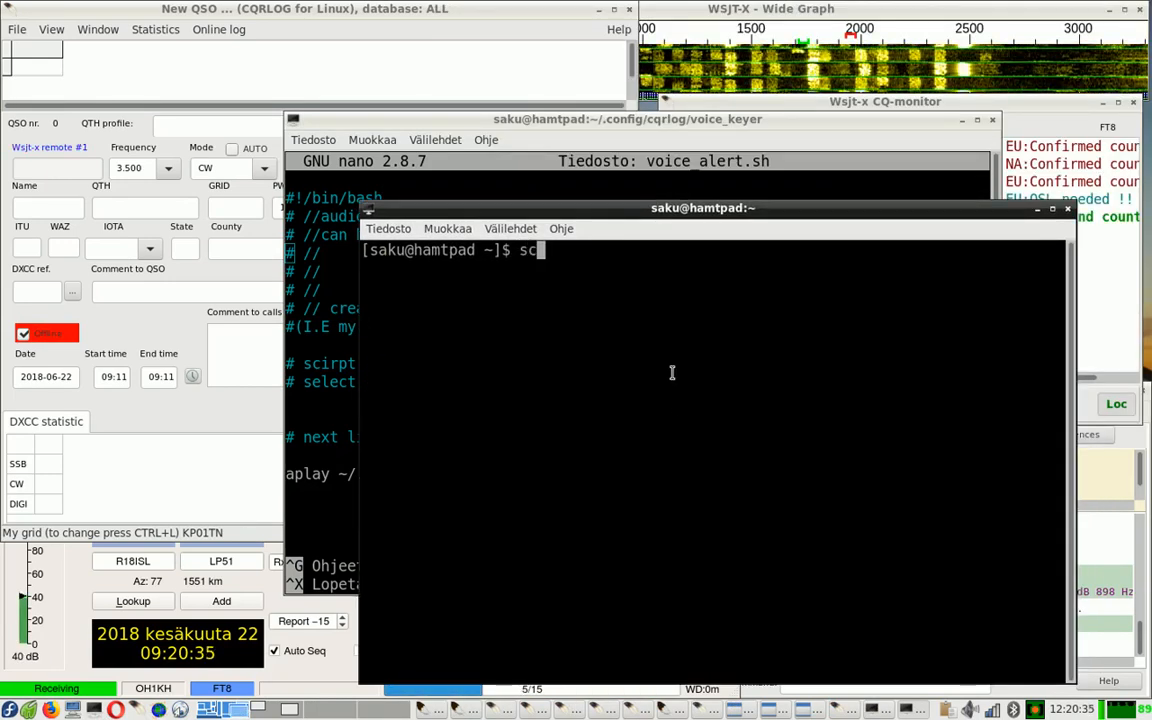
text(ript.)
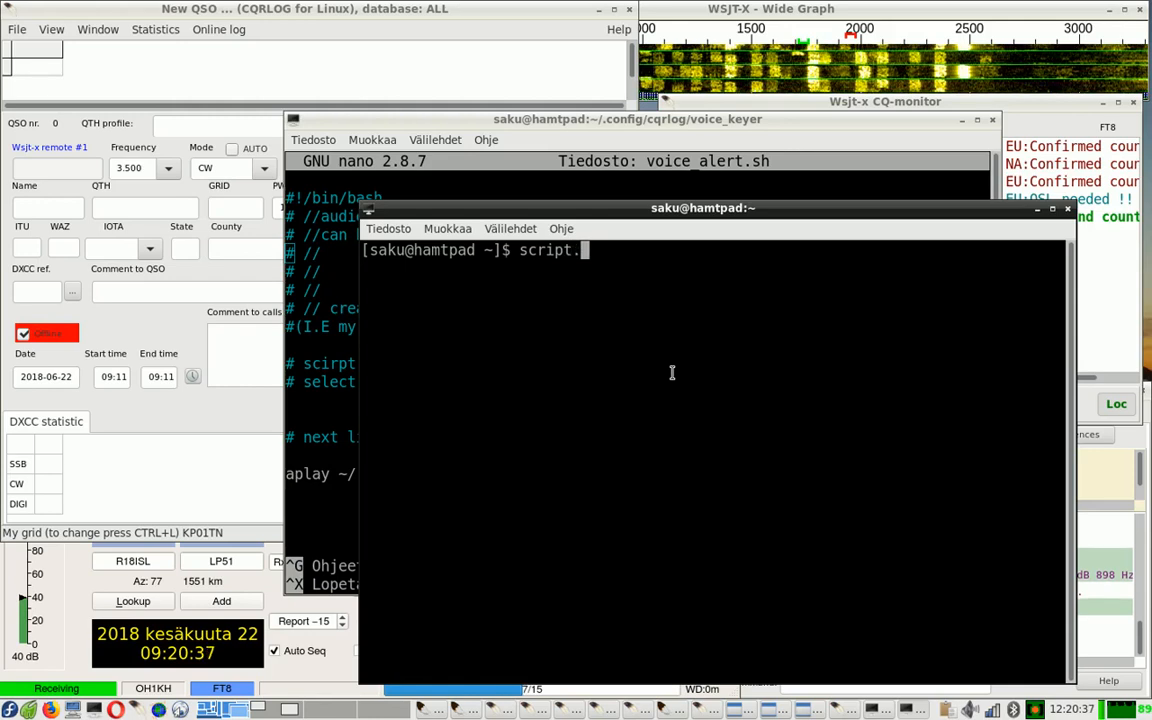
text(sh)
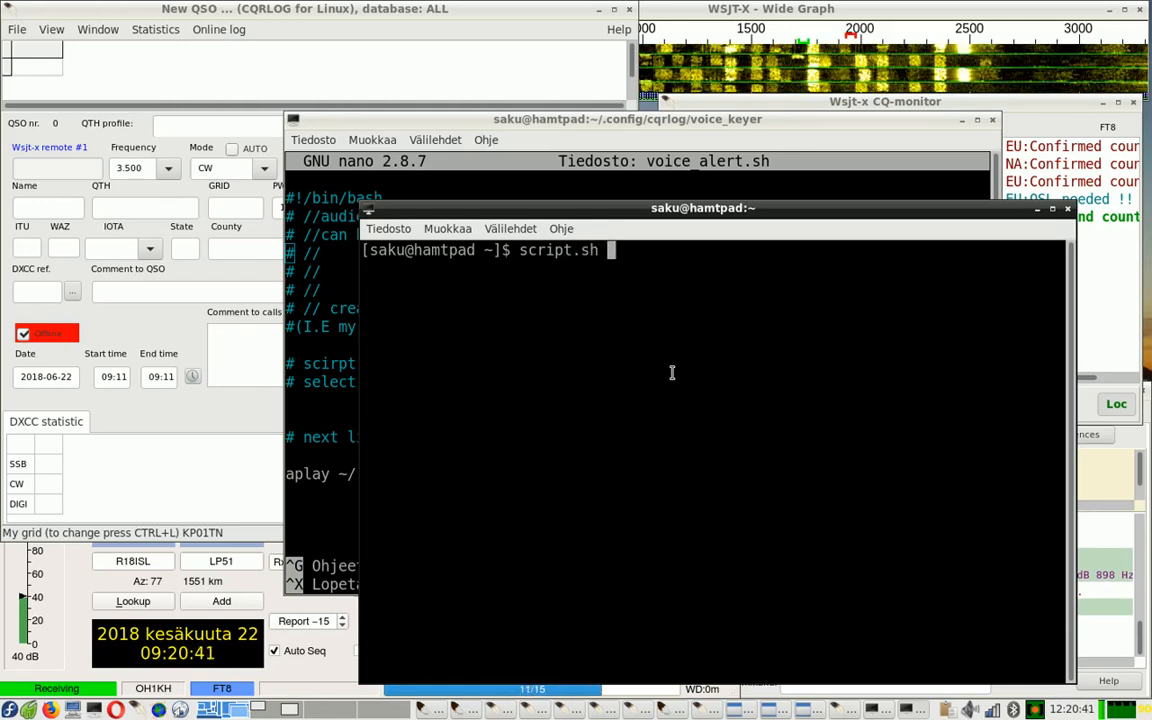
text( text)
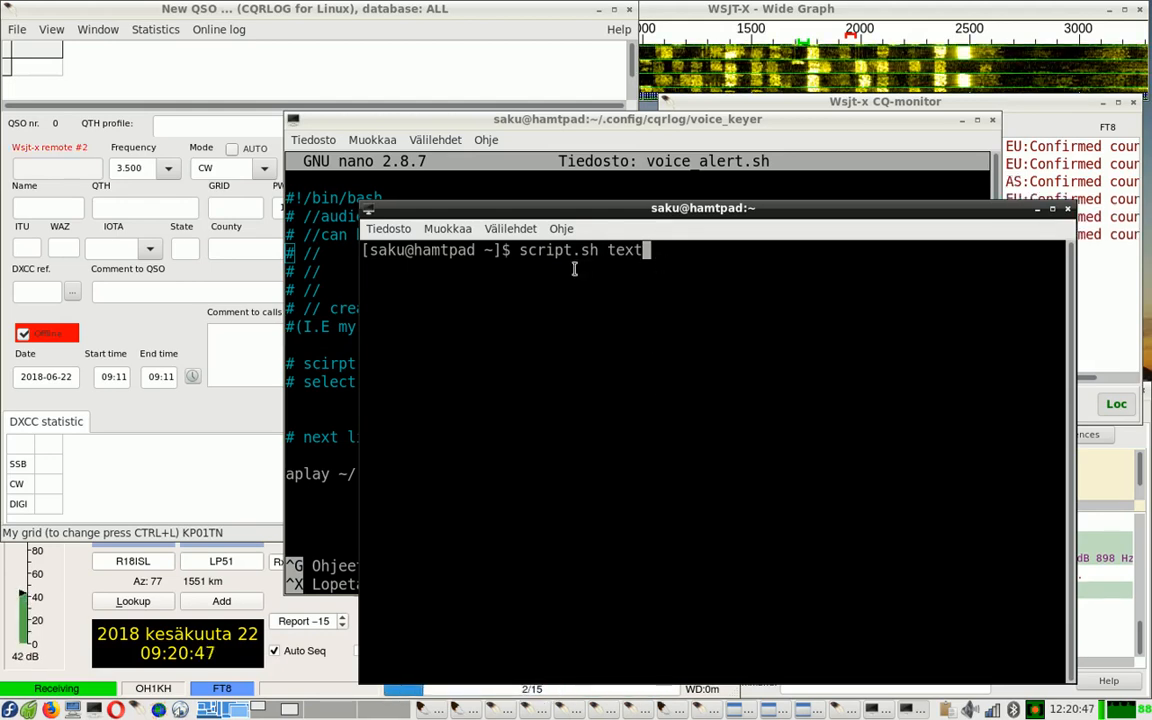
drag(607, 250, 637, 250)
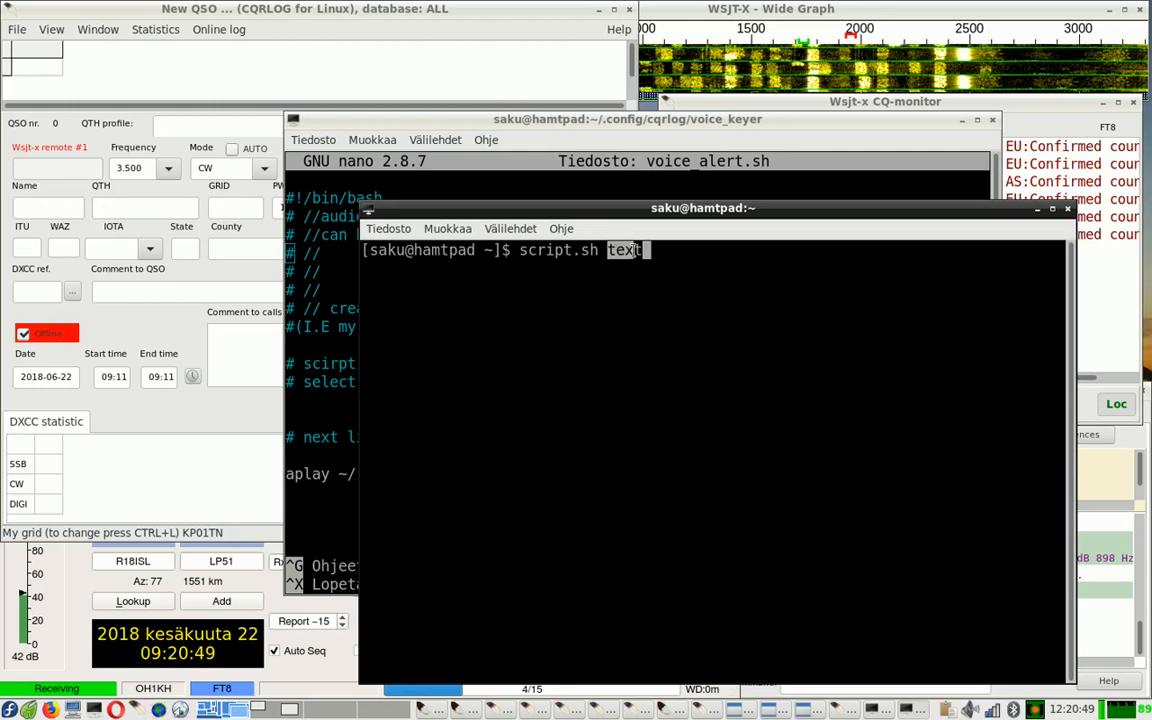
click(1068, 210)
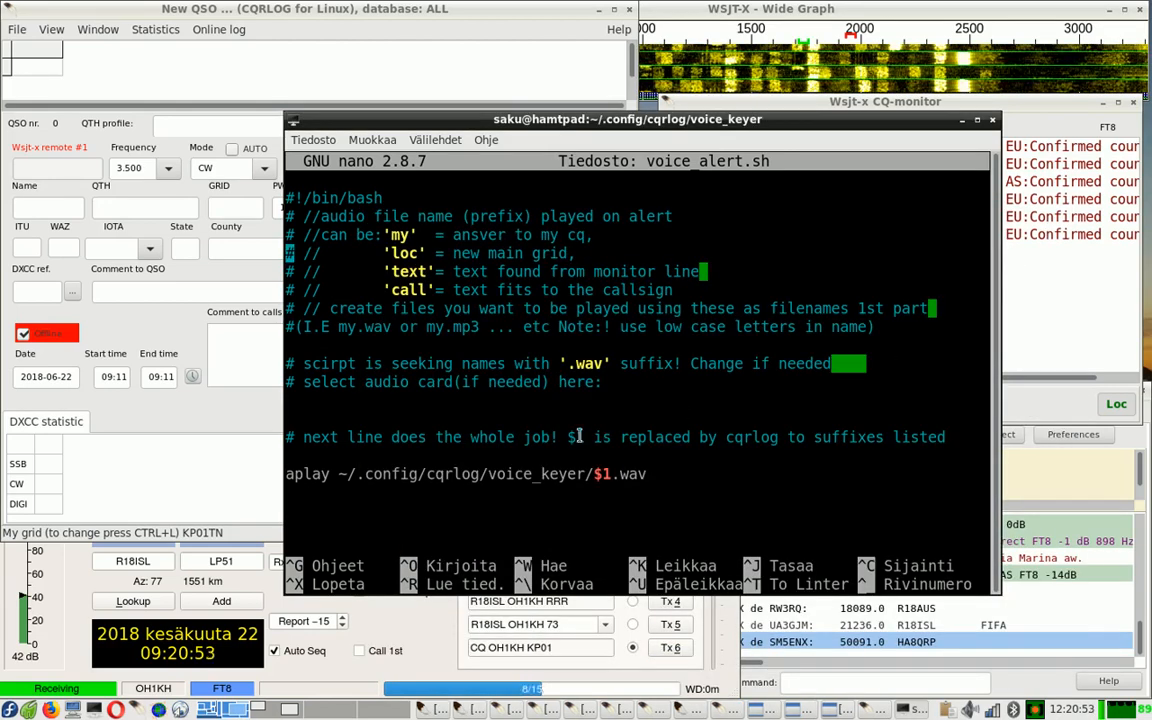
Step: Examine the $1 placeholder in the comment and the aplay line's voice_keyer path and $1.wav file name in voice_alert.sh
drag(567, 437, 588, 437)
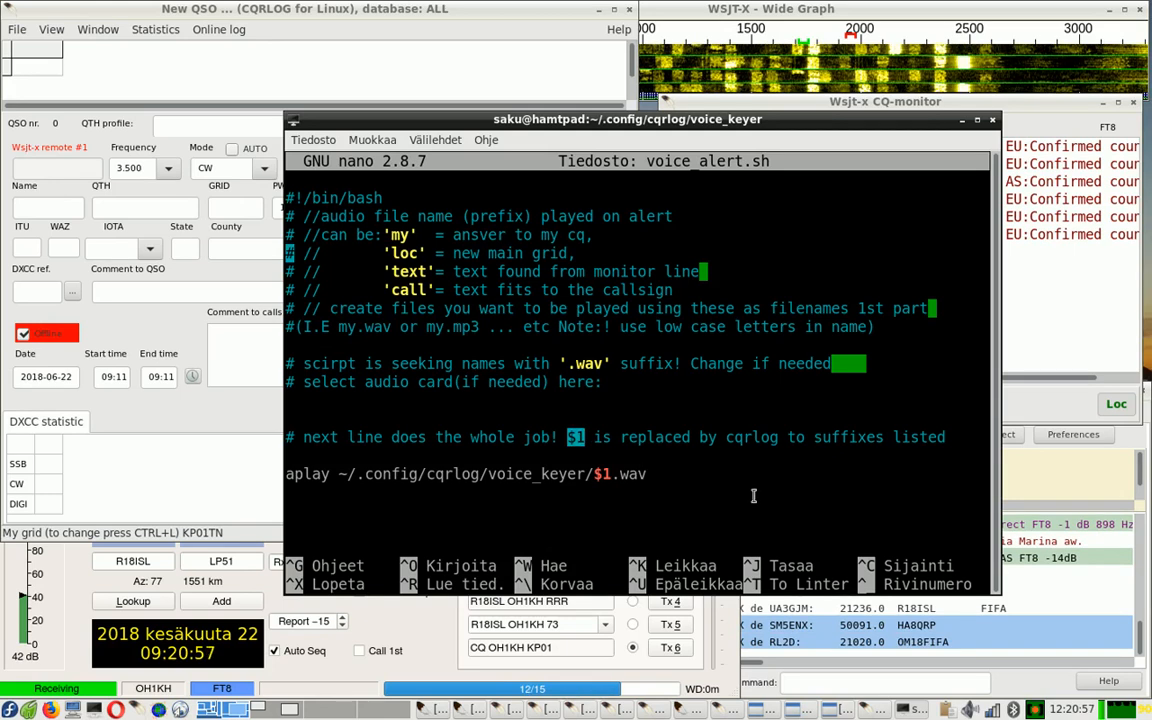
click(589, 331)
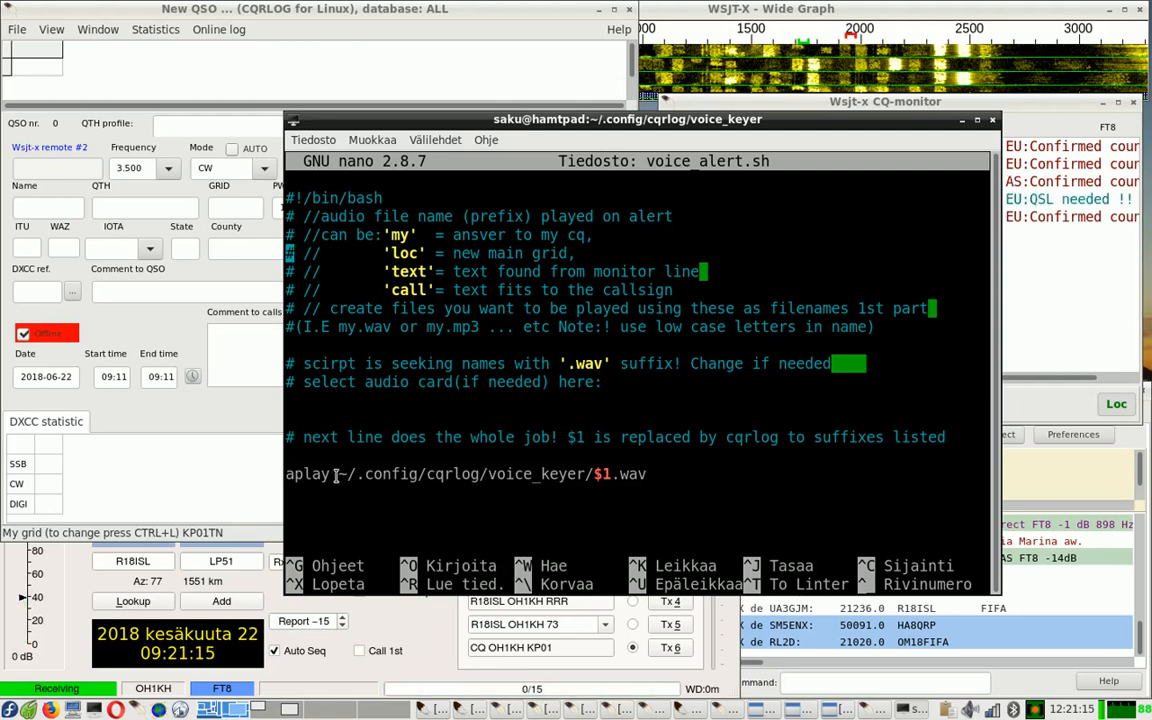
drag(340, 476, 497, 474)
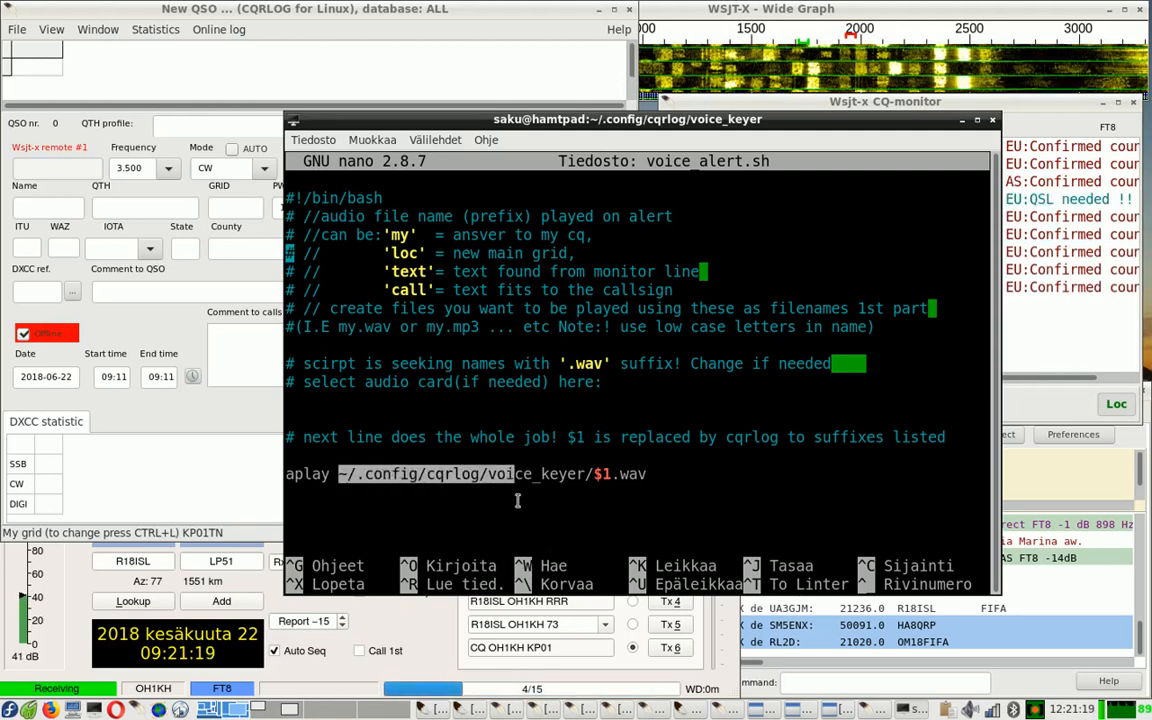
click(518, 502)
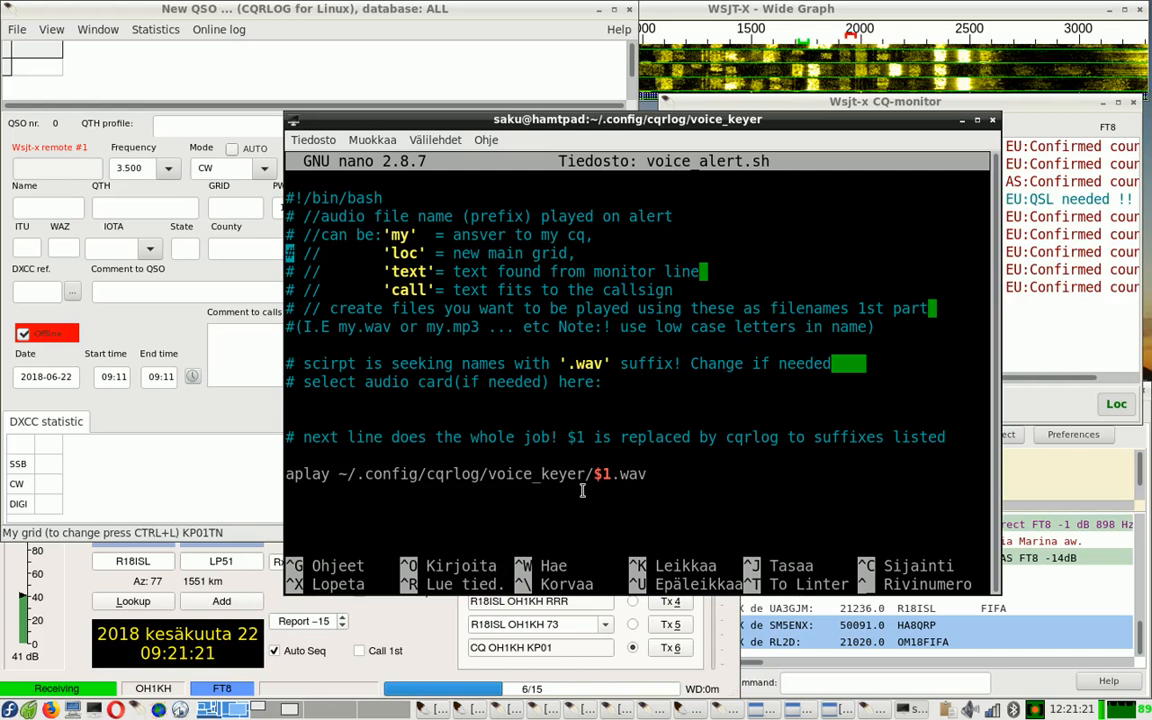
drag(340, 474, 594, 509)
click(594, 509)
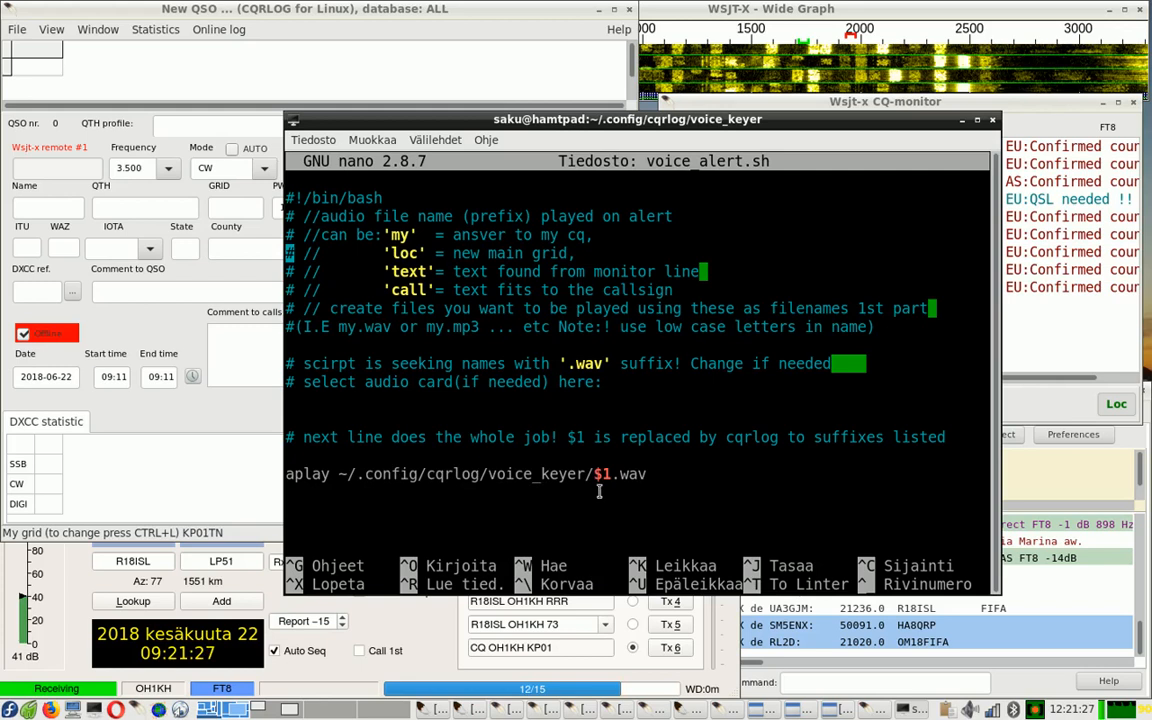
double_click(601, 474)
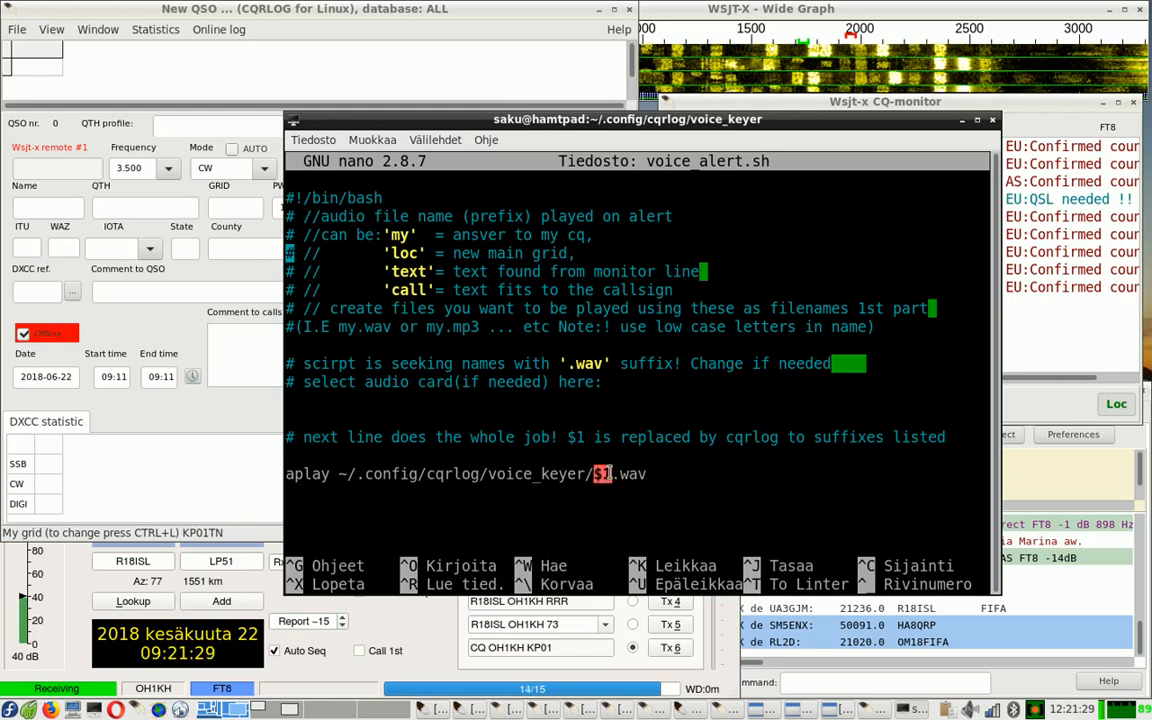
drag(610, 474, 647, 474)
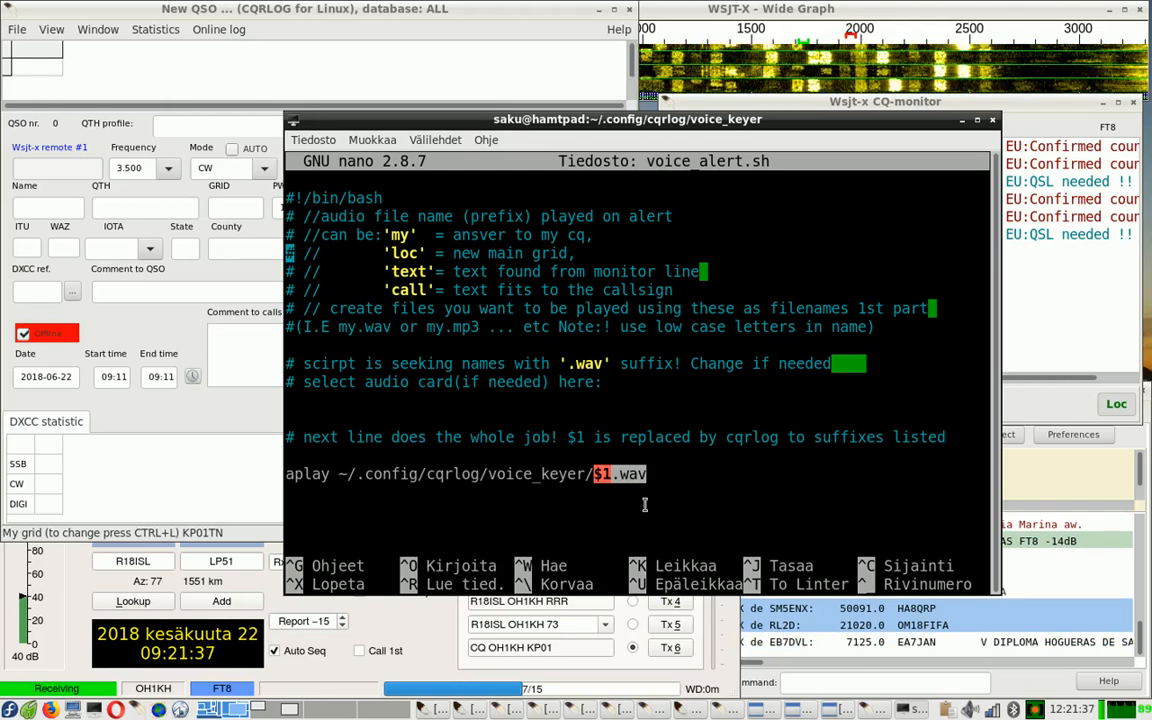
Step: Place the text cursor at the start of the aplay line in voice_alert.sh
key(Down)
key(Down)
key(Down)
key(Down)
key(Down)
key(Down)
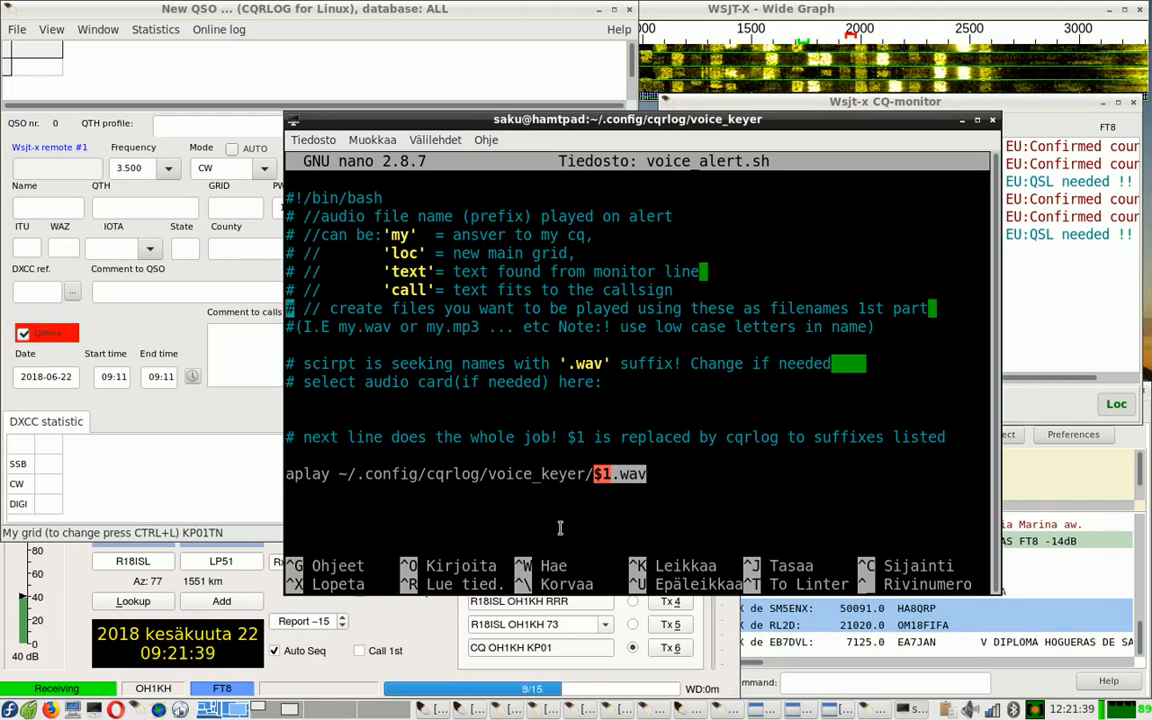
key(Down)
key(Down)
key(Down)
key(Down)
key(Down)
key(Down)
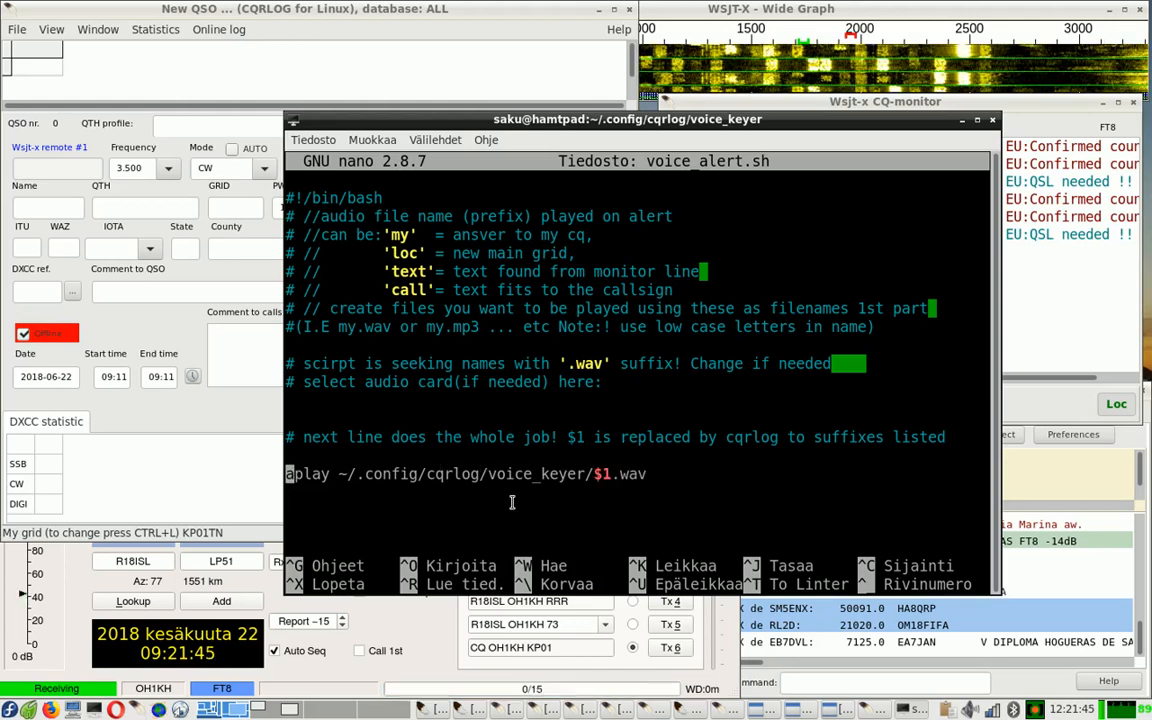
Step: Exit nano and check the alert audio files my.wav, text.wav, call.wav and loc.wav in the directory listing
key(ctrl+x)
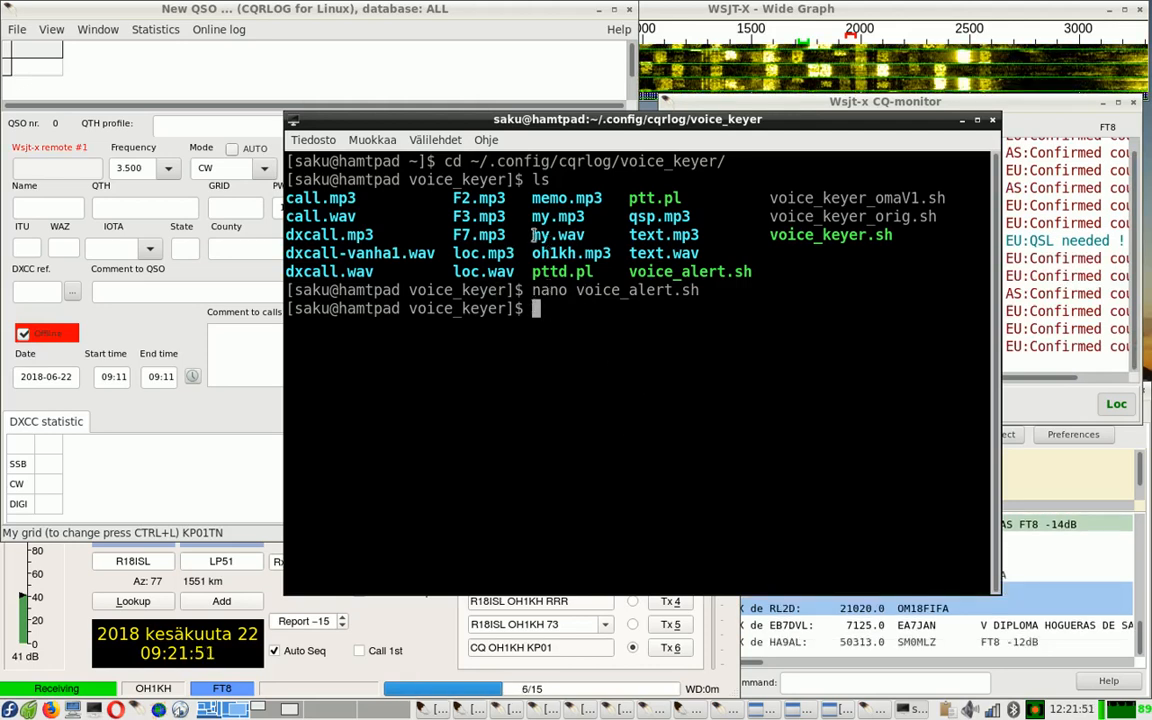
drag(533, 235, 586, 235)
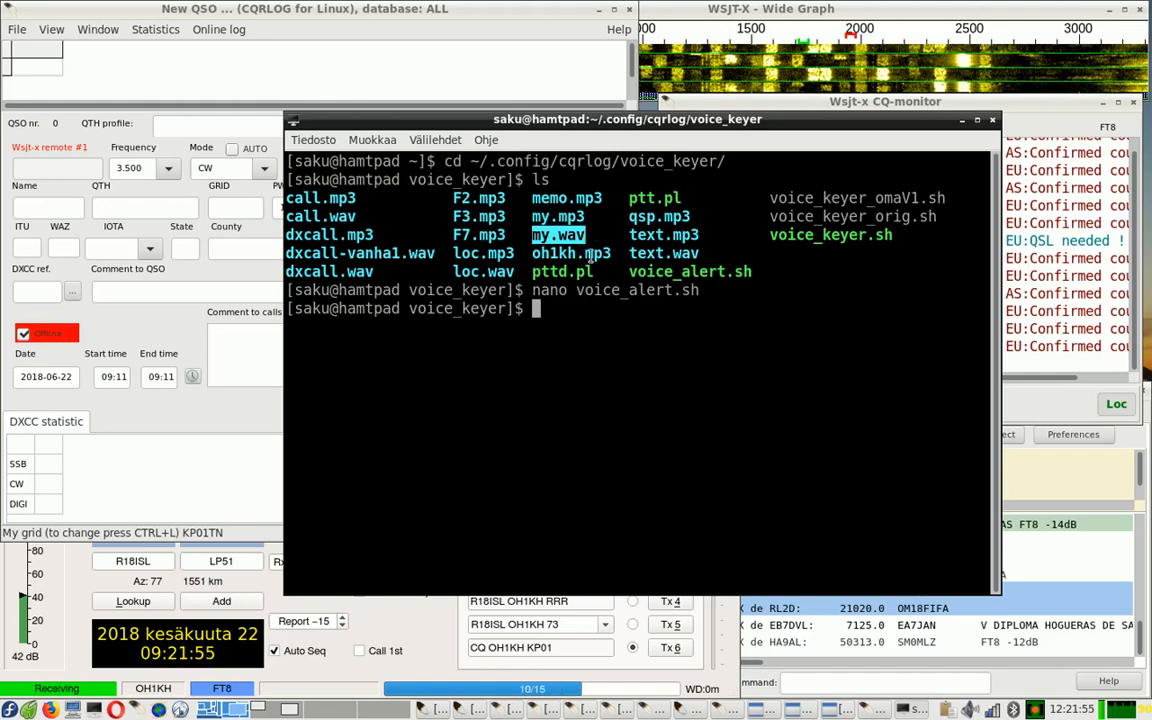
click(644, 254)
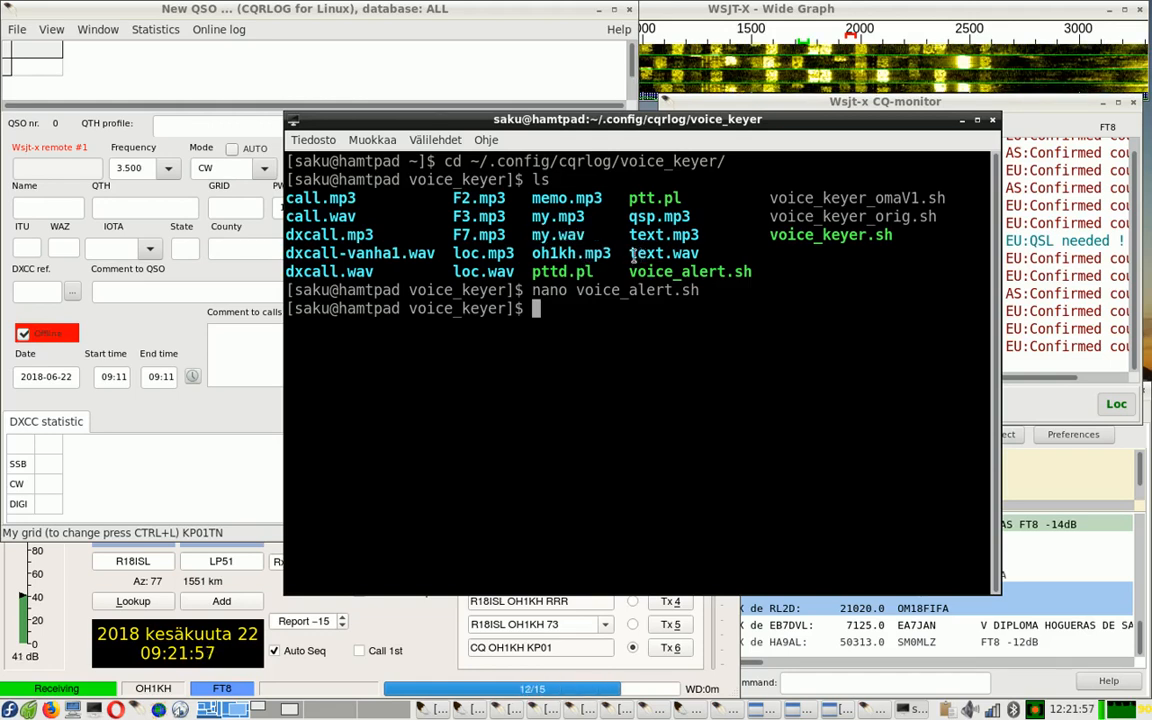
double_click(632, 254)
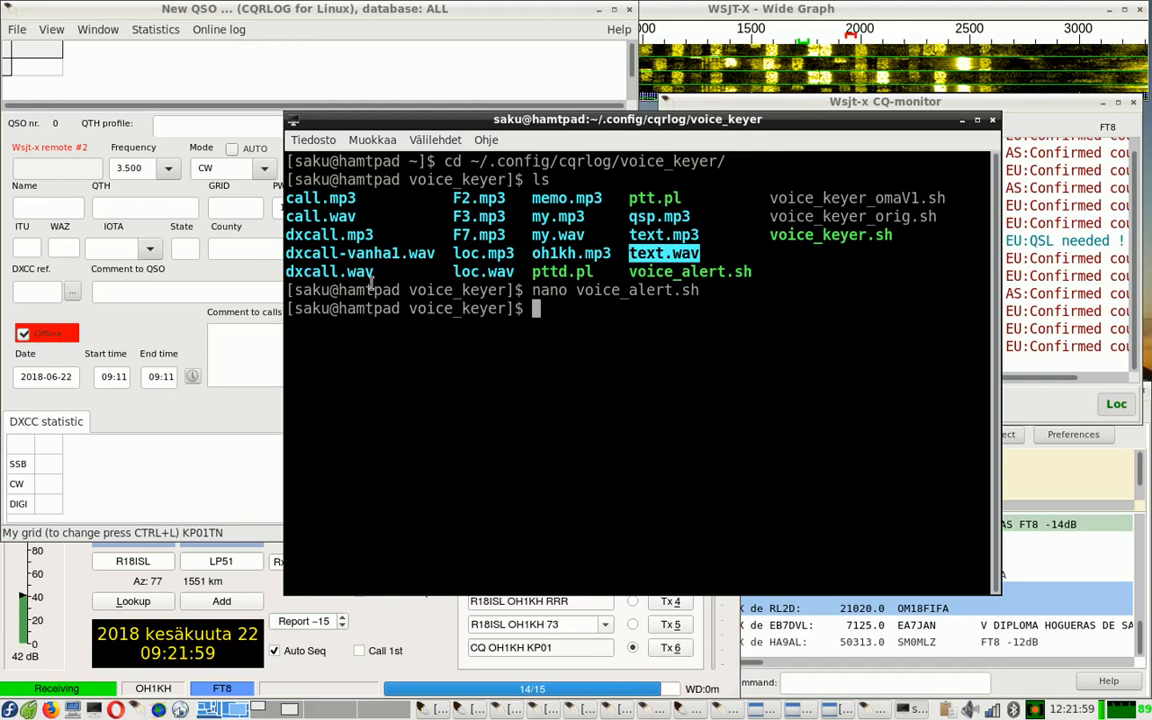
double_click(320, 216)
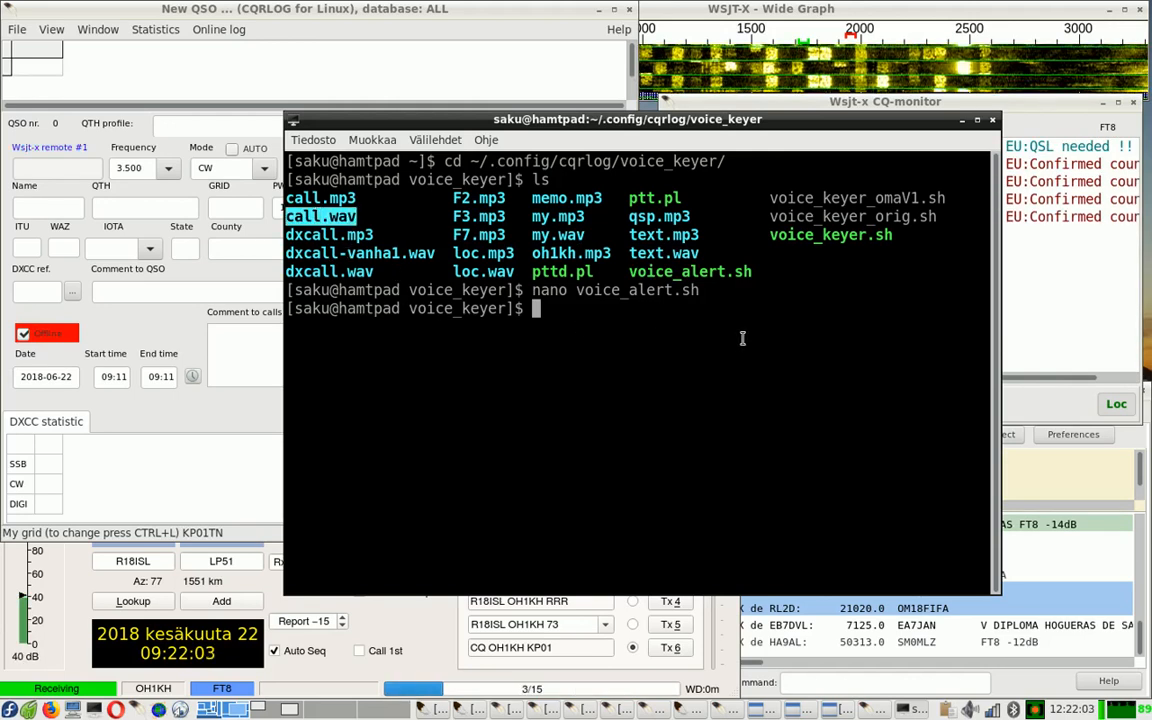
double_click(492, 272)
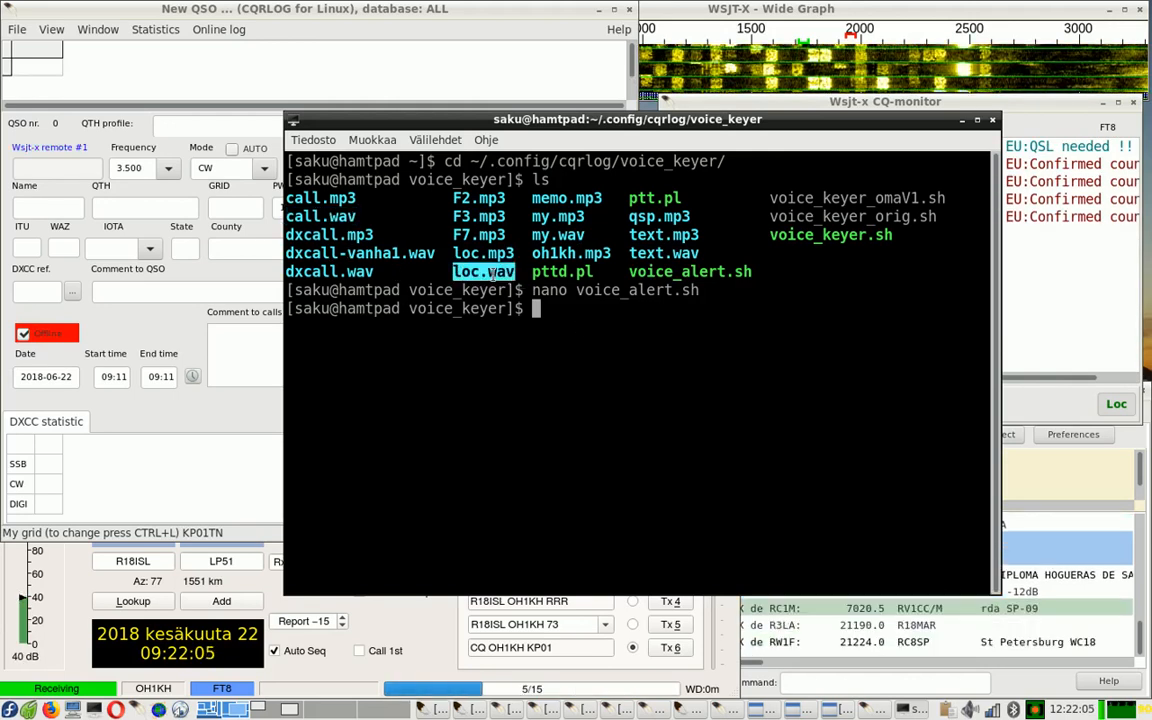
click(588, 380)
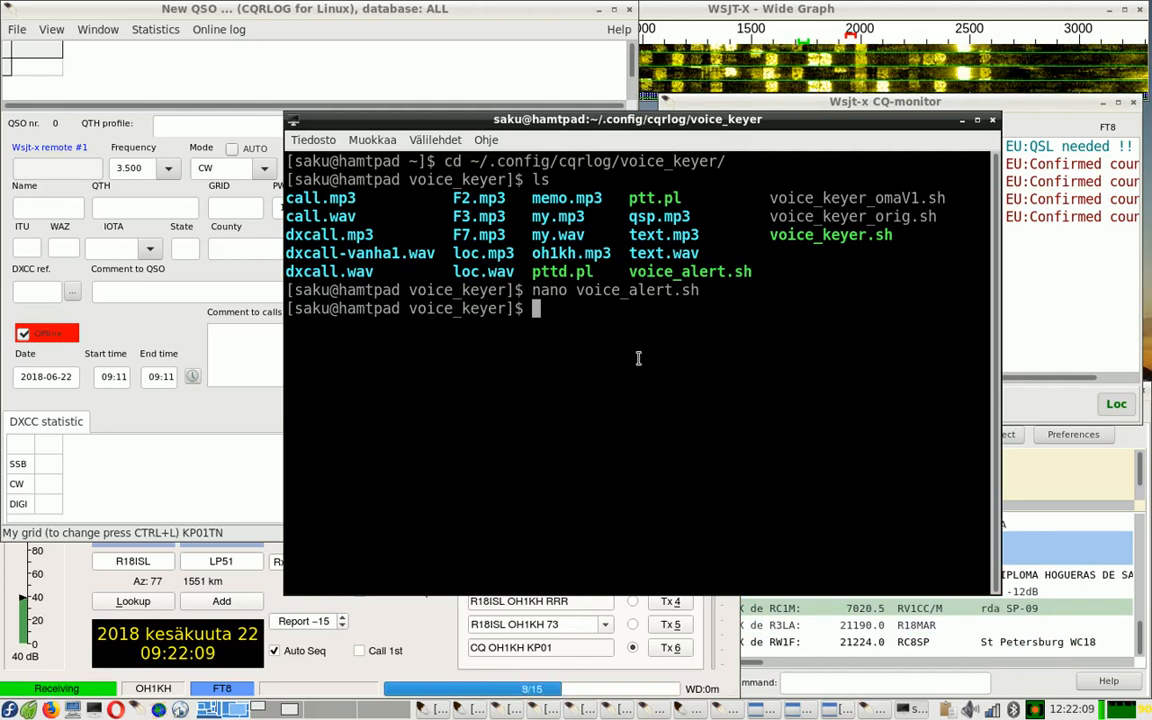
Step: Reopen voice_alert.sh in nano, examine the $1 placeholder in the aplay line, and exit the editor without changes
key(Up)
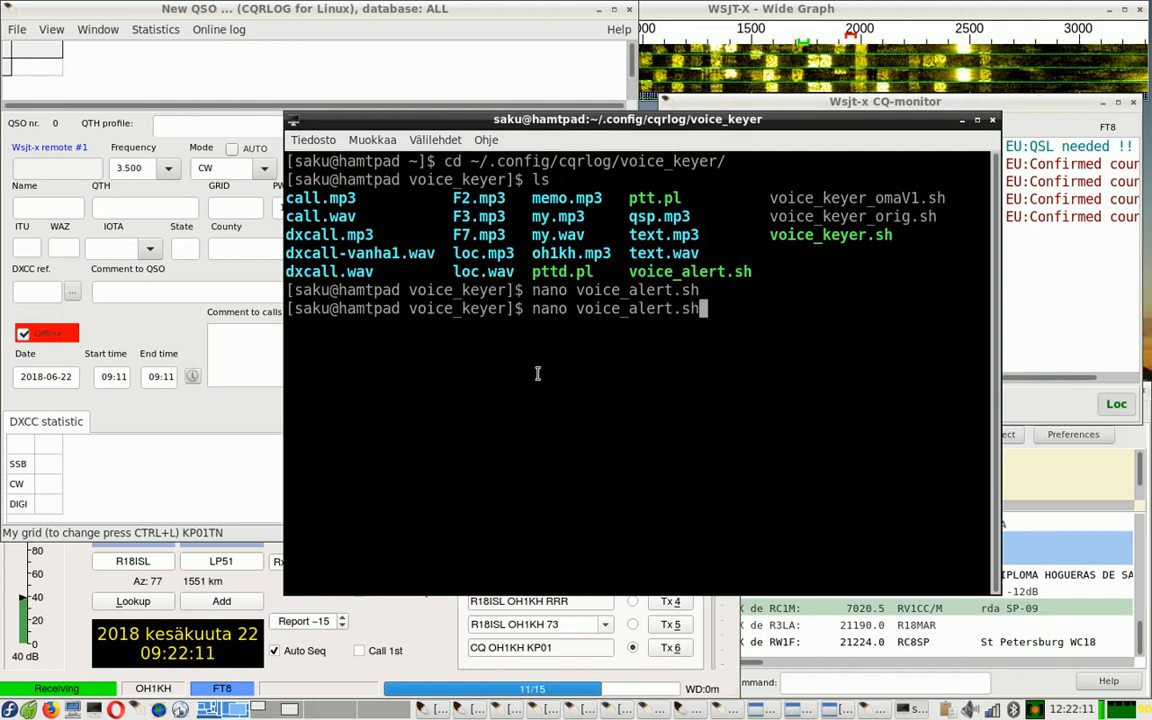
key(Return)
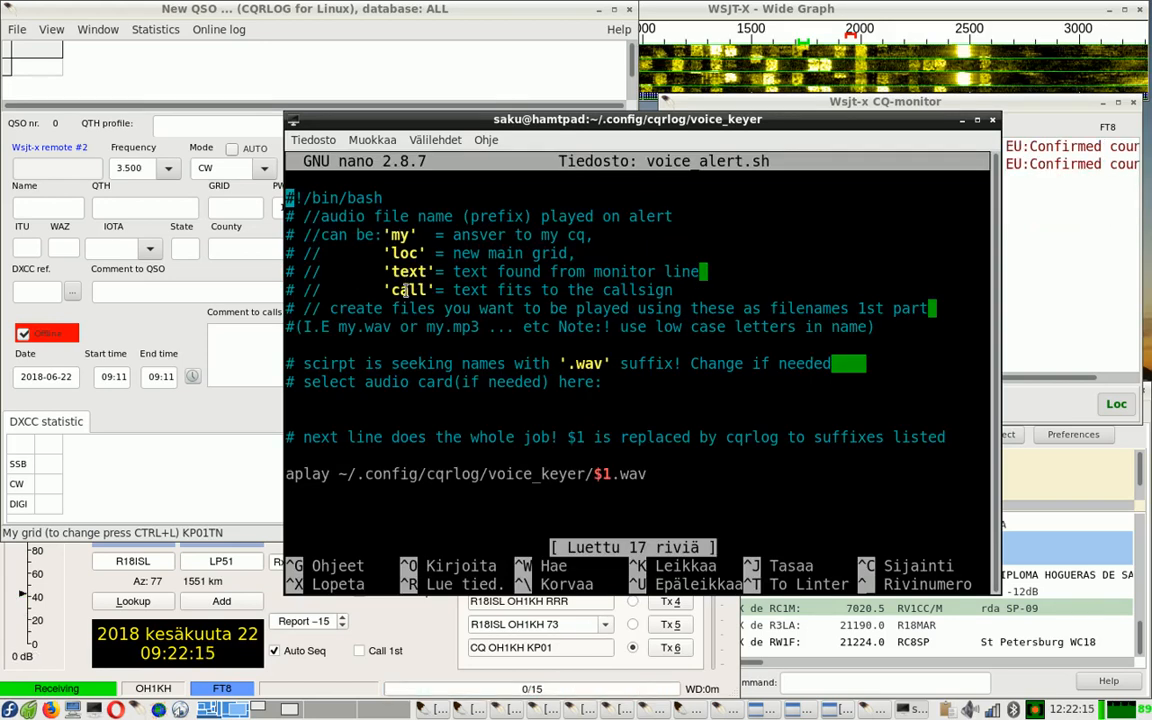
double_click(598, 473)
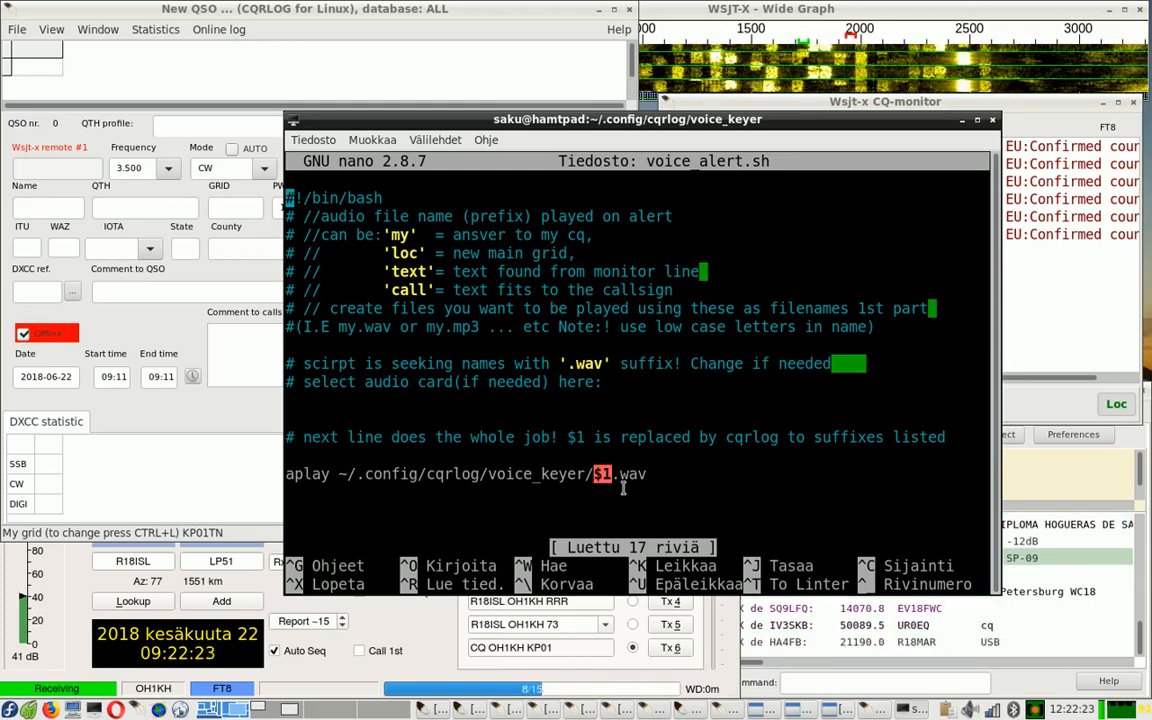
click(559, 521)
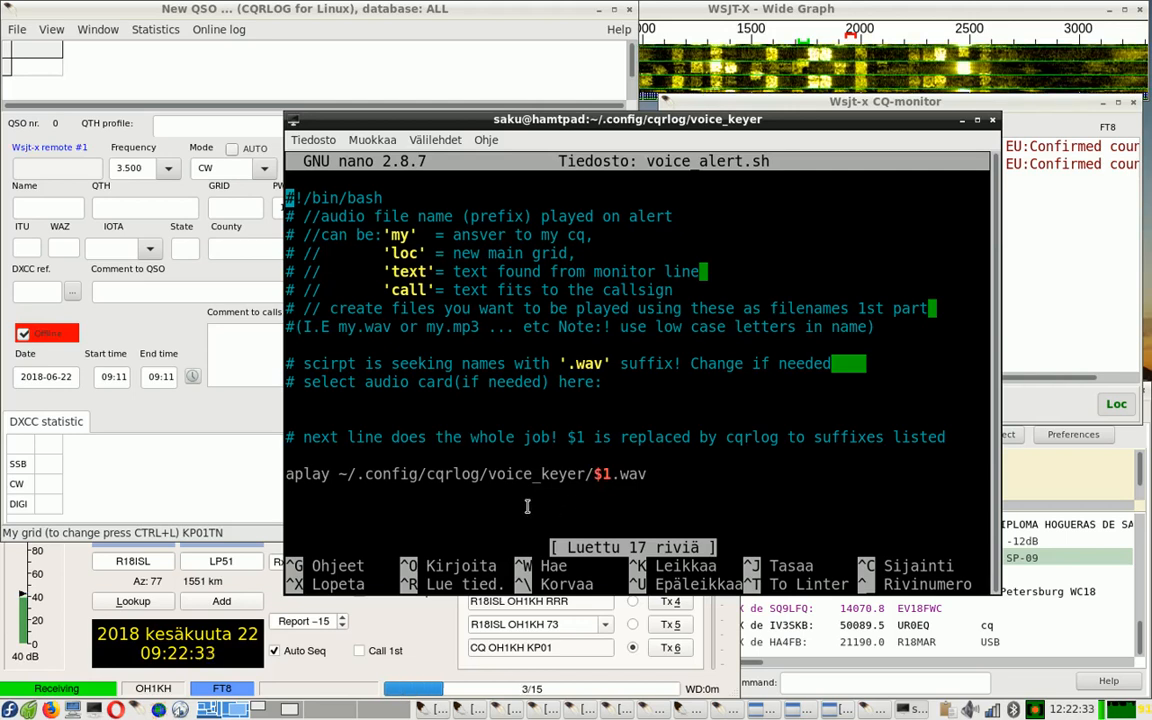
key(ctrl+x)
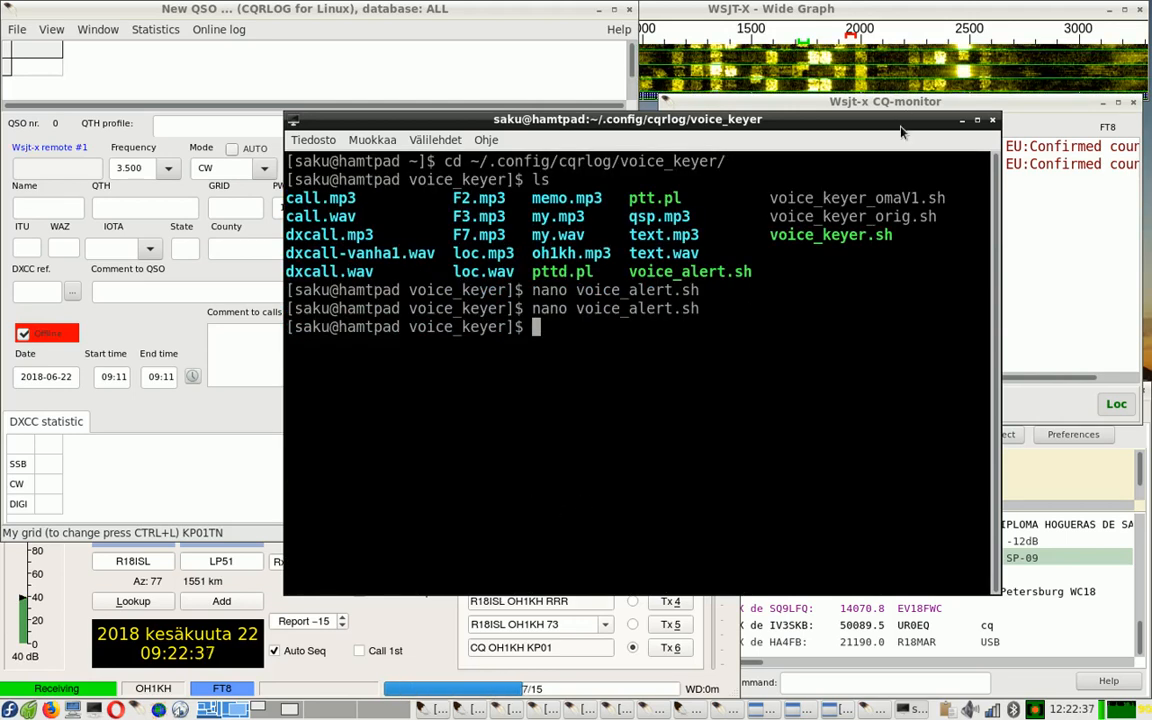
Step: Uncover the Wsjt-x CQ-monitor by moving the terminal window, set its alert text to EU, and turn on Alert
drag(900, 130, 723, 476)
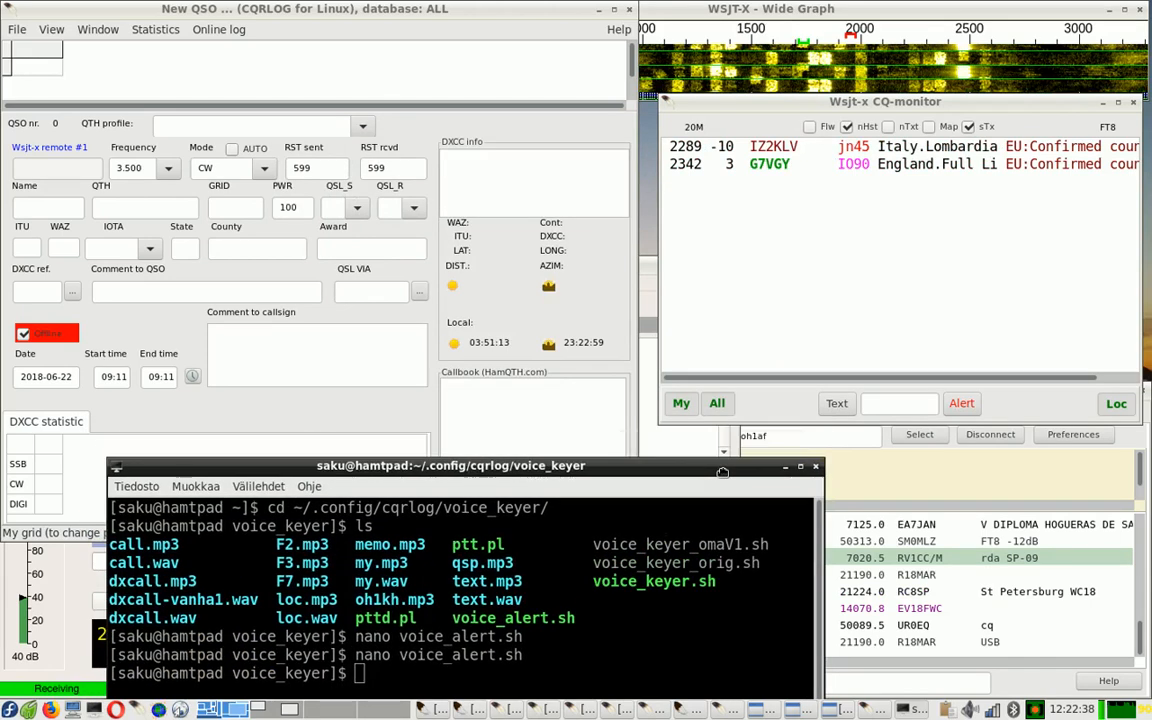
click(884, 404)
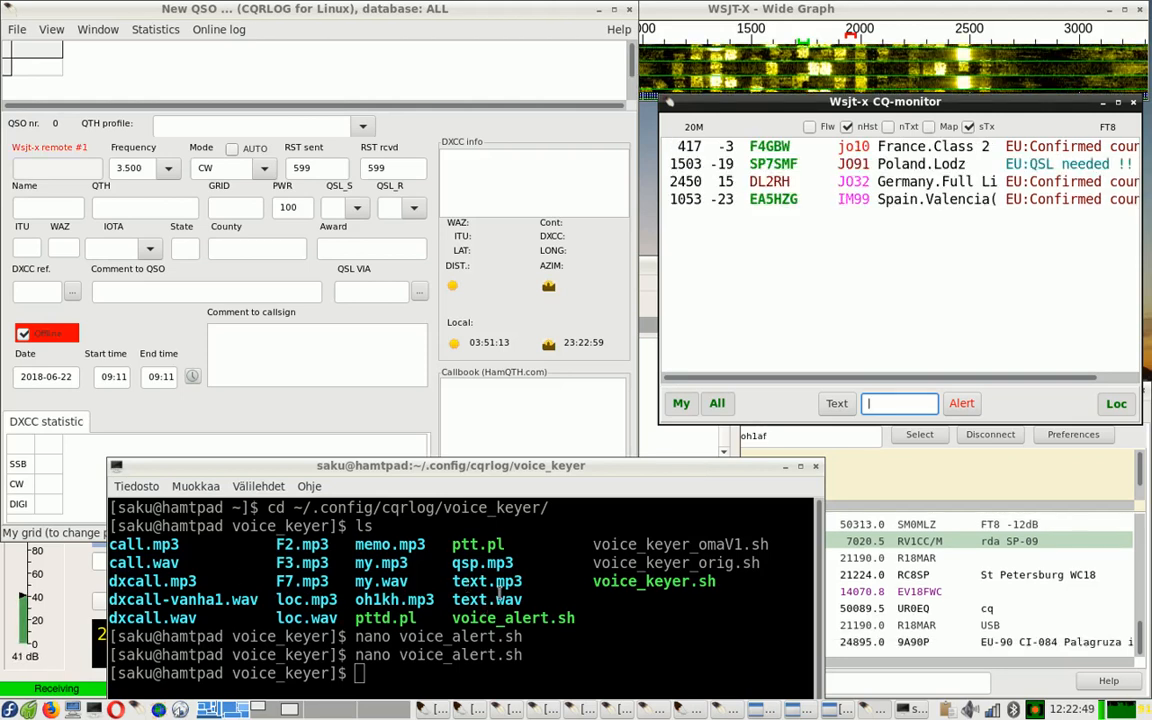
text(EU)
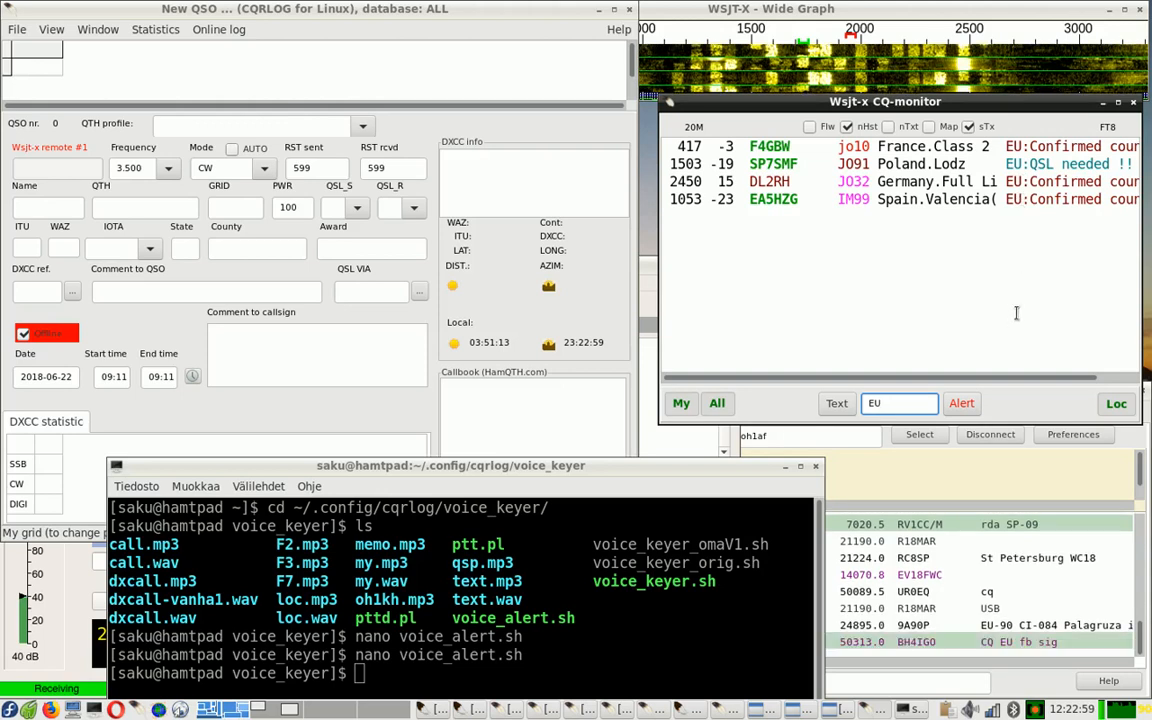
click(965, 406)
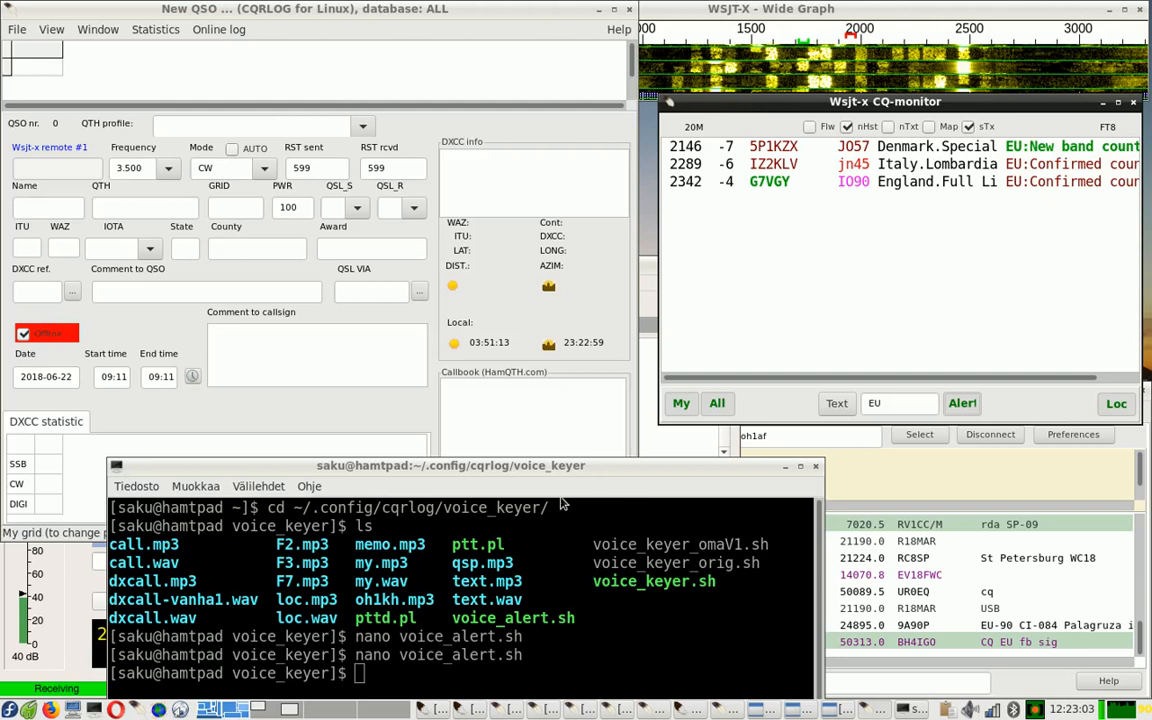
Step: Move the terminal window back up into full view and toggle Alert in the Wsjt-x CQ-monitor
drag(507, 463, 507, 186)
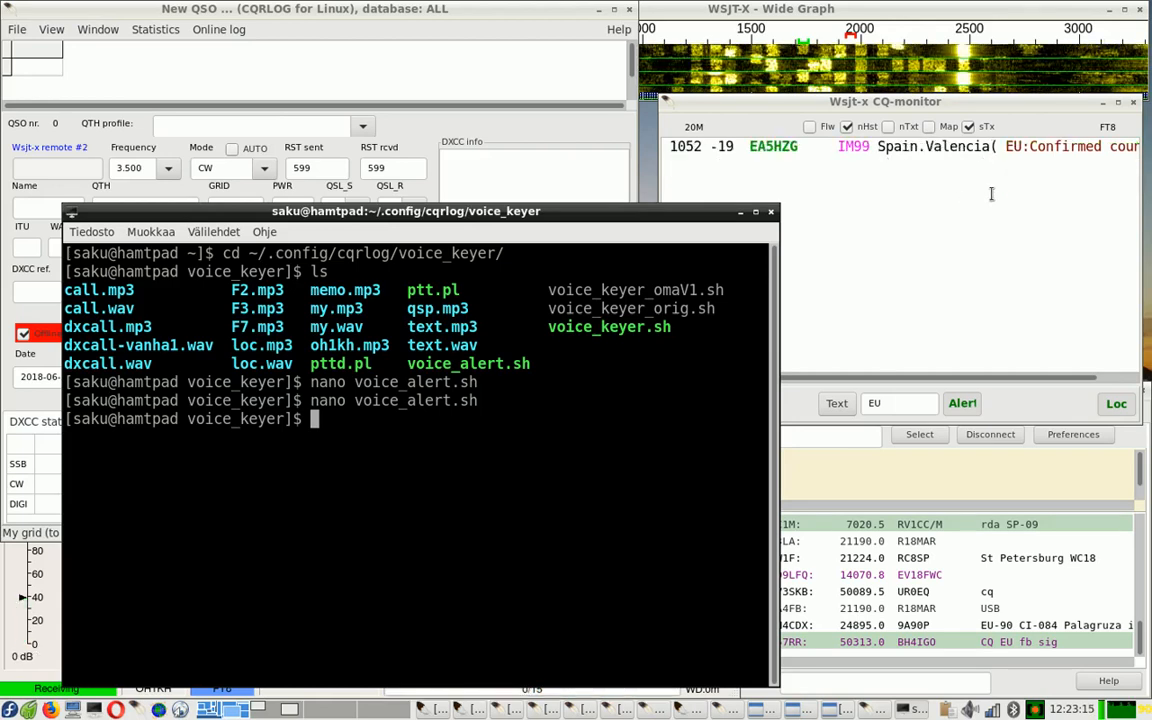
click(964, 408)
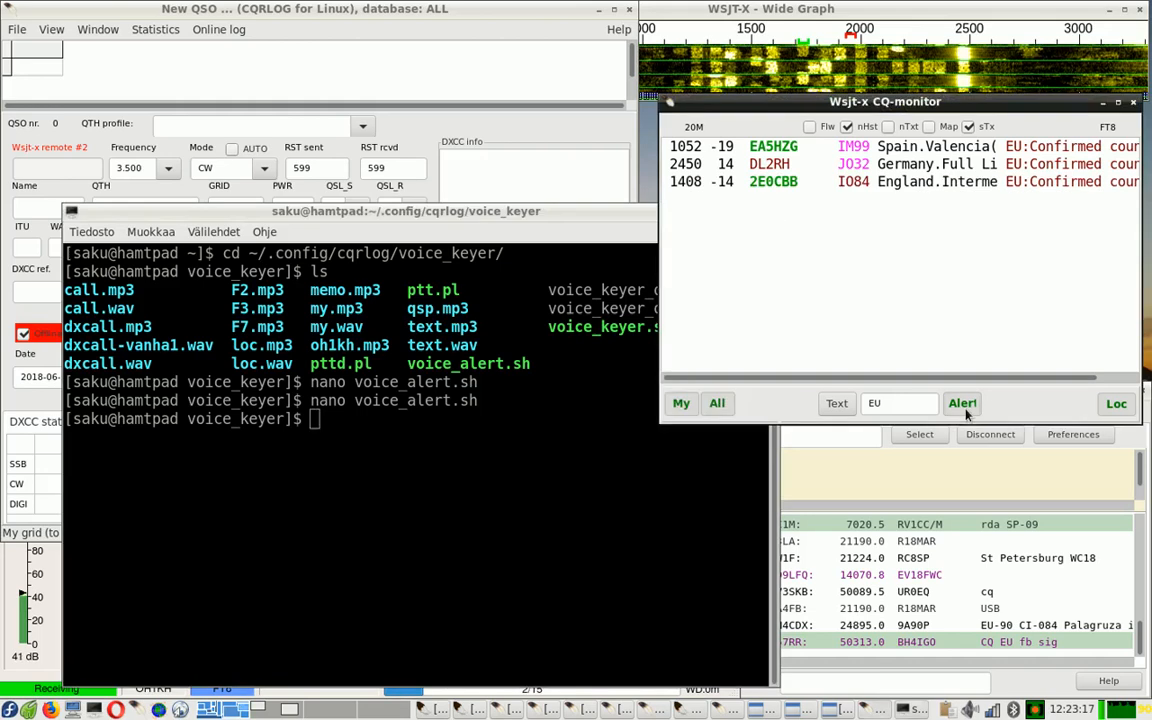
Step: Run ./voice_alert.sh with the argument text in the terminal to play the text alert
double_click(386, 490)
double_click(412, 453)
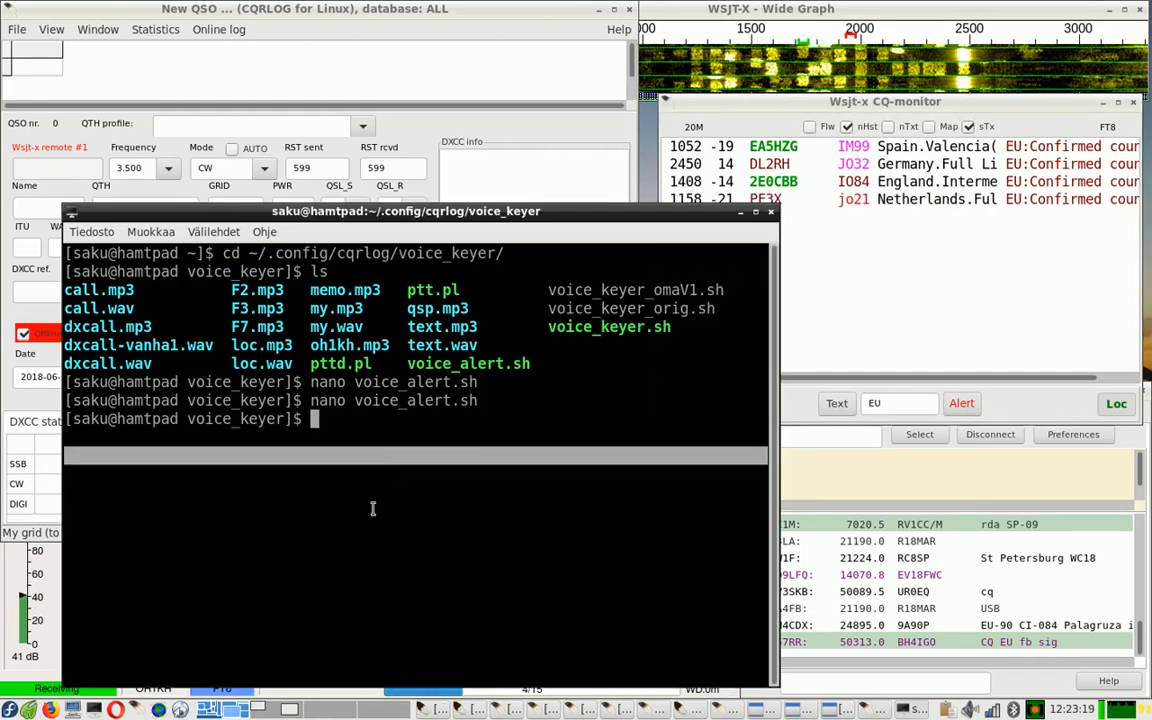
key(Return)
key(Return)
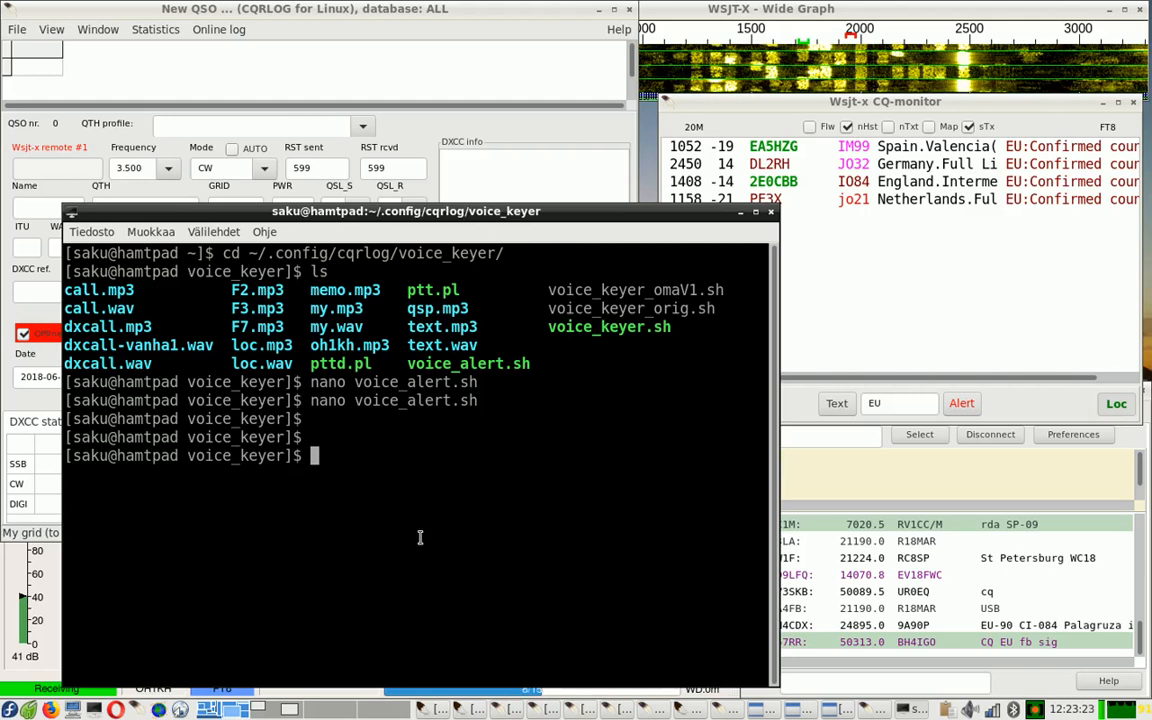
text(./)
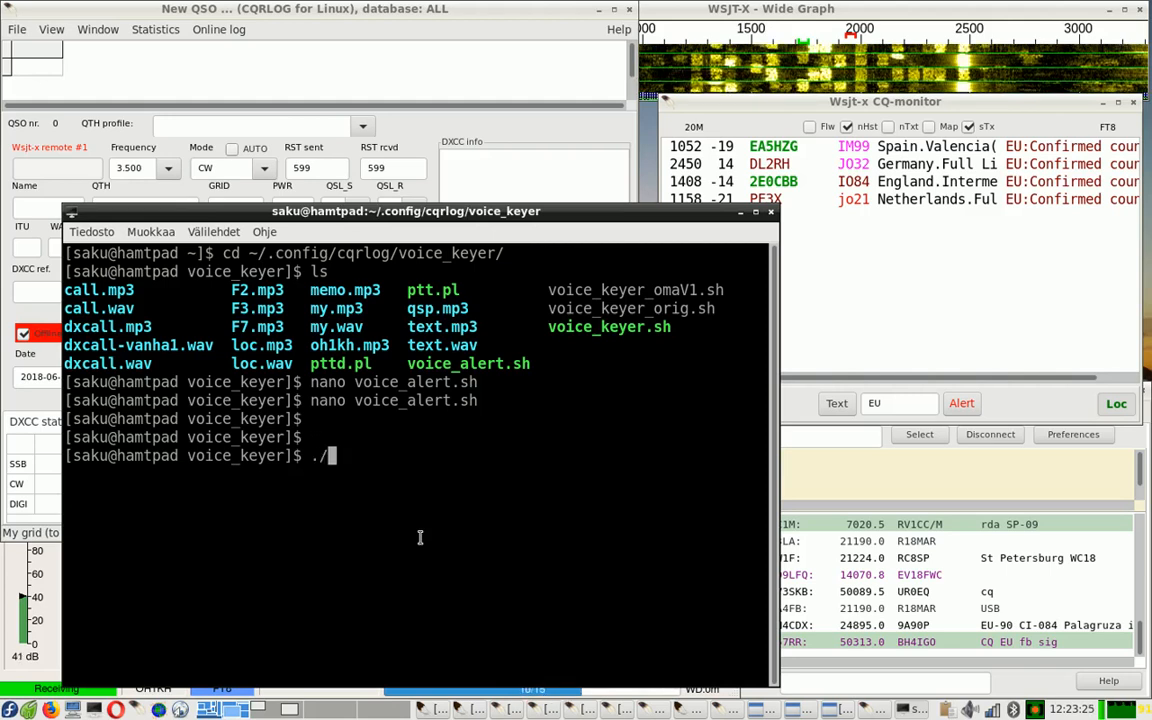
text(v)
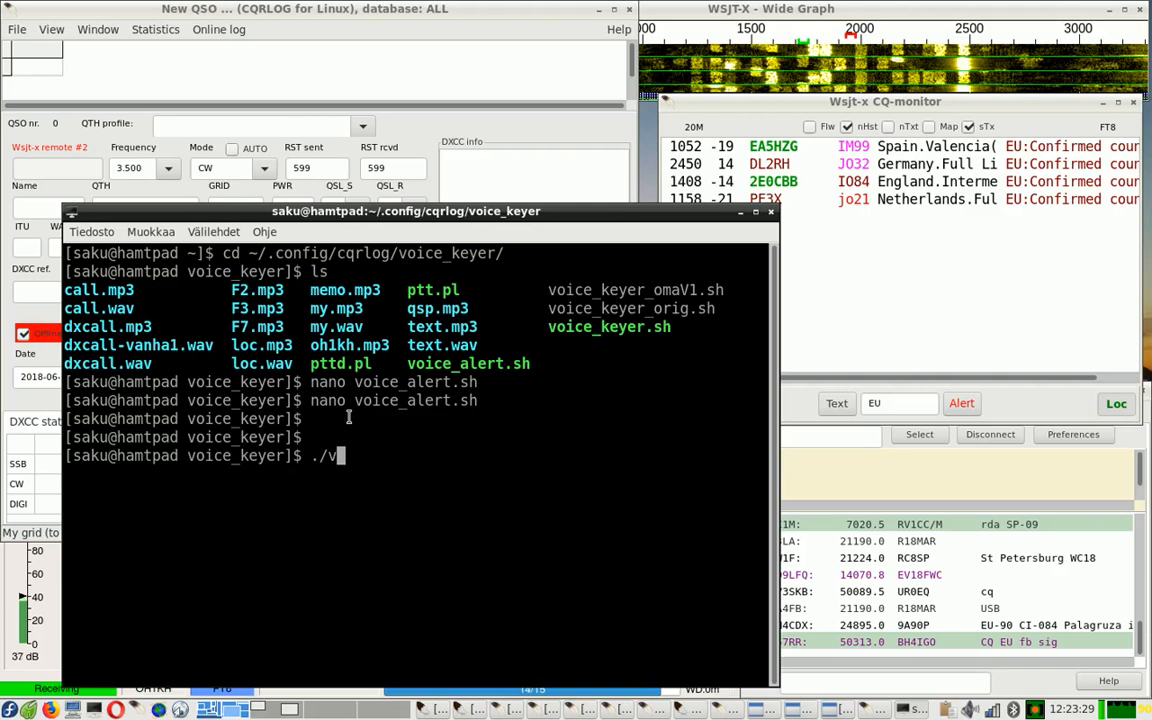
key(Tab)
text(a)
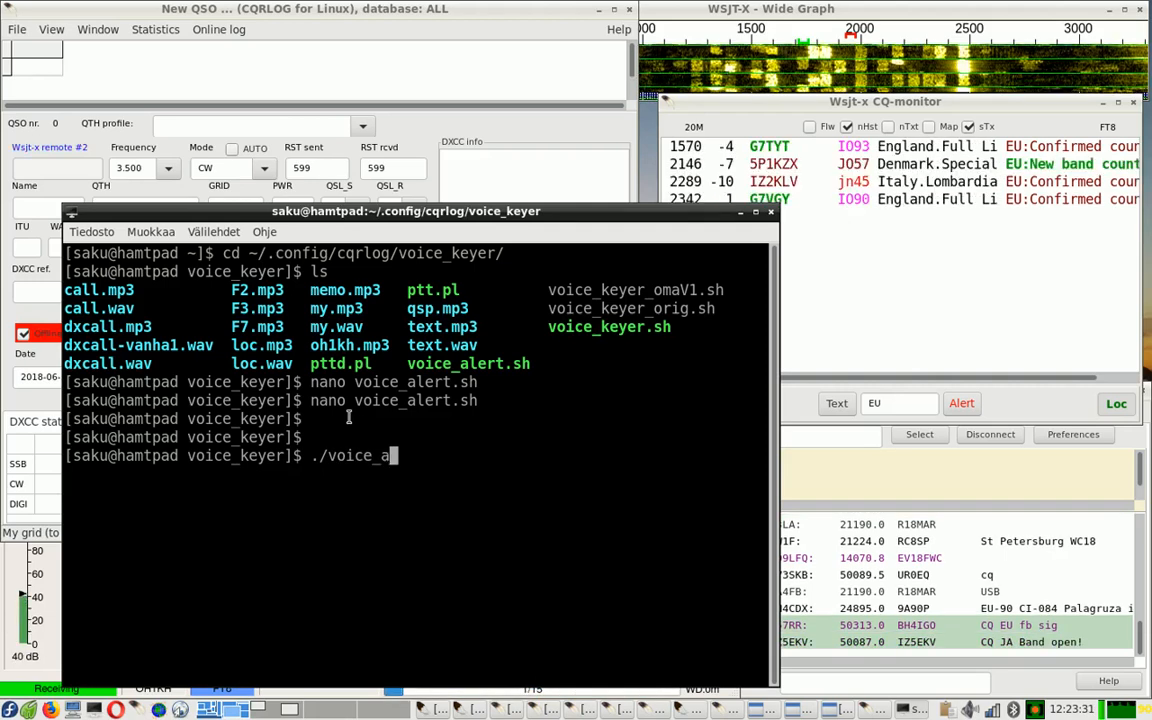
key(Tab)
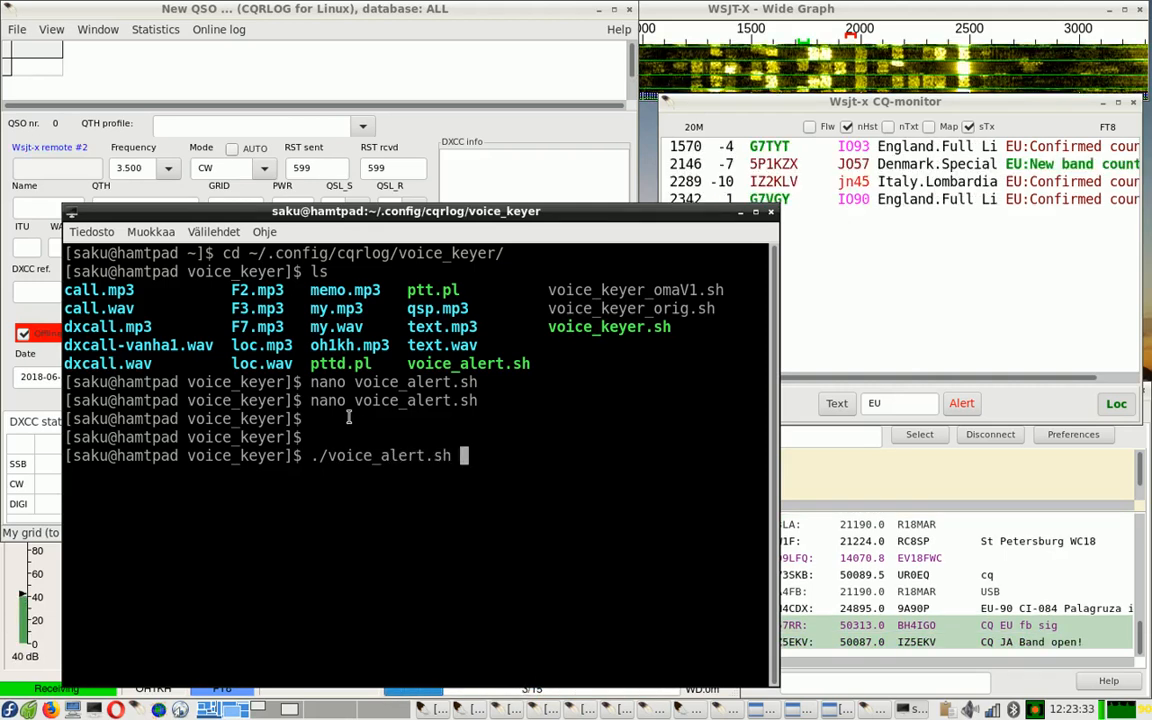
text(text)
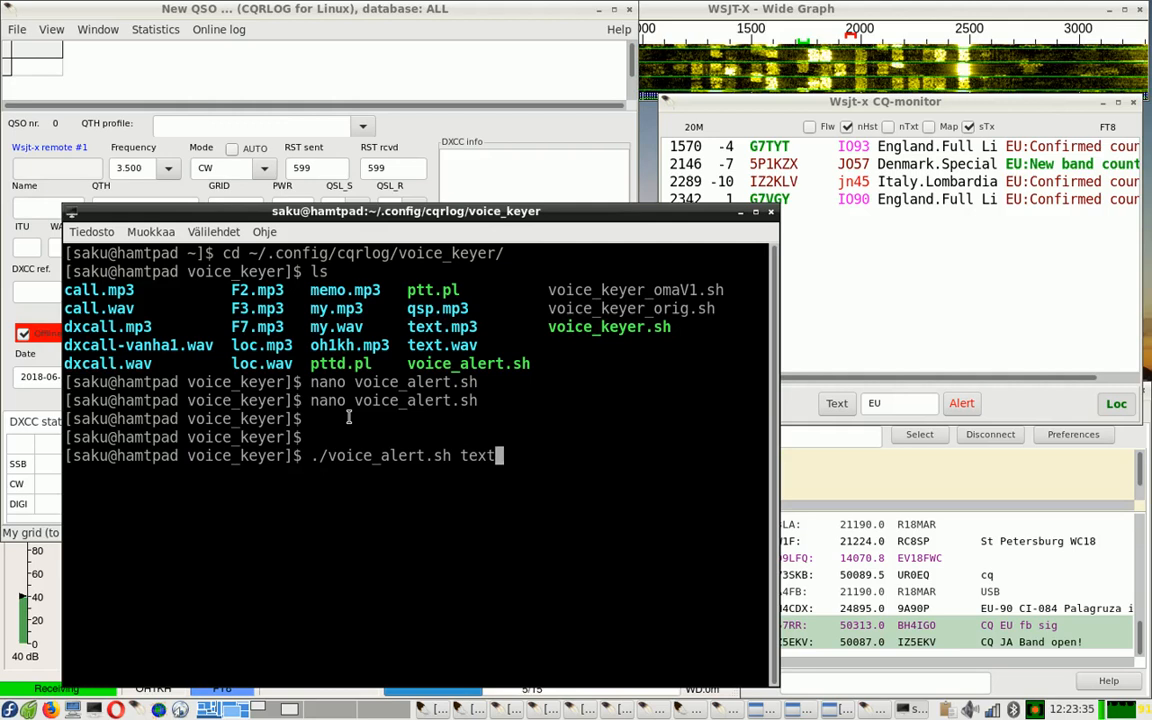
key(Return)
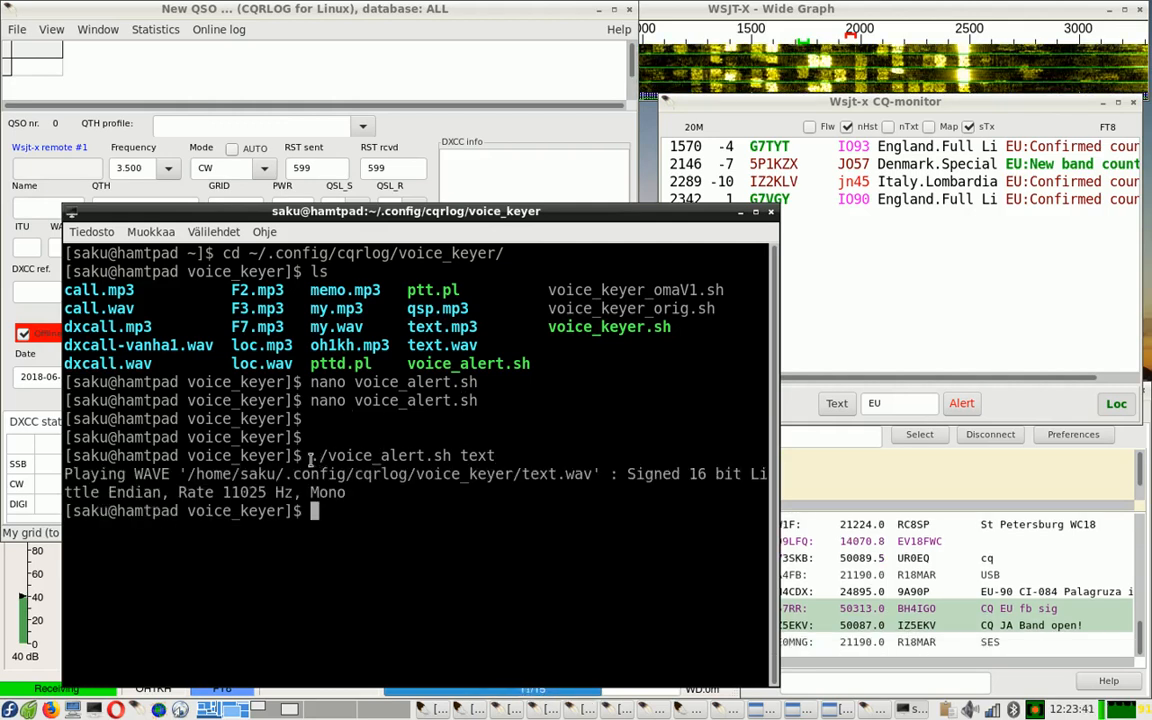
Step: Reuse the previous voice_alert.sh command with the argument my to play the my alert
drag(310, 456, 496, 456)
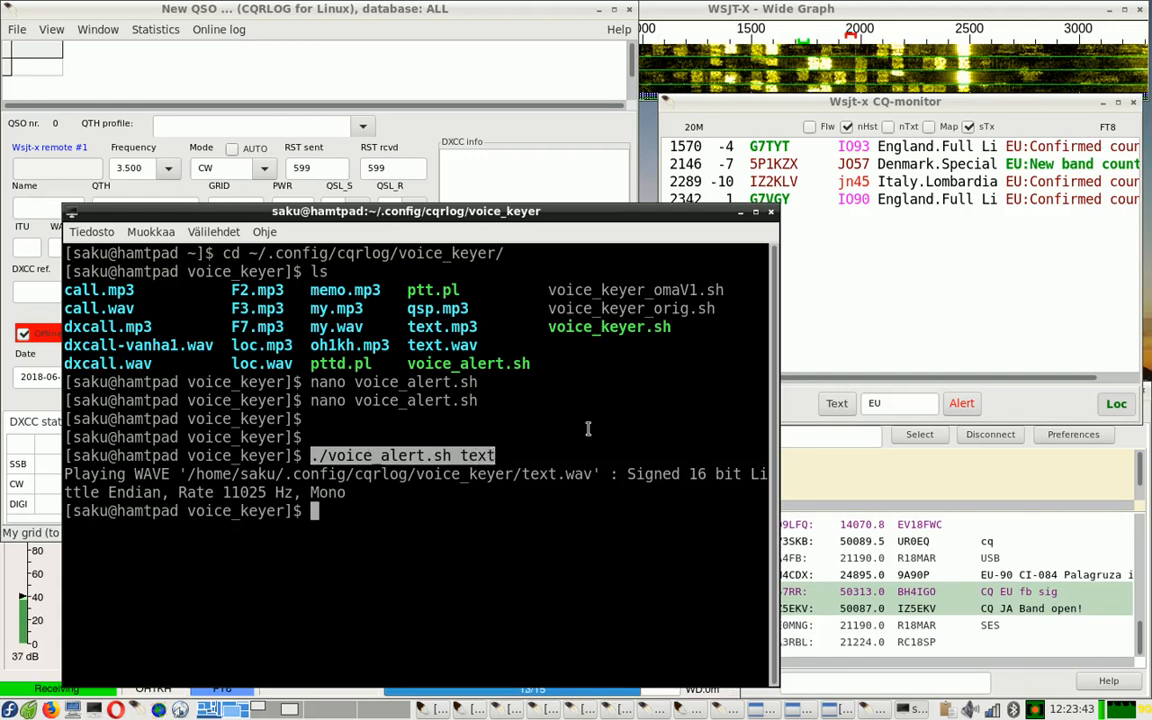
middle_click(493, 549)
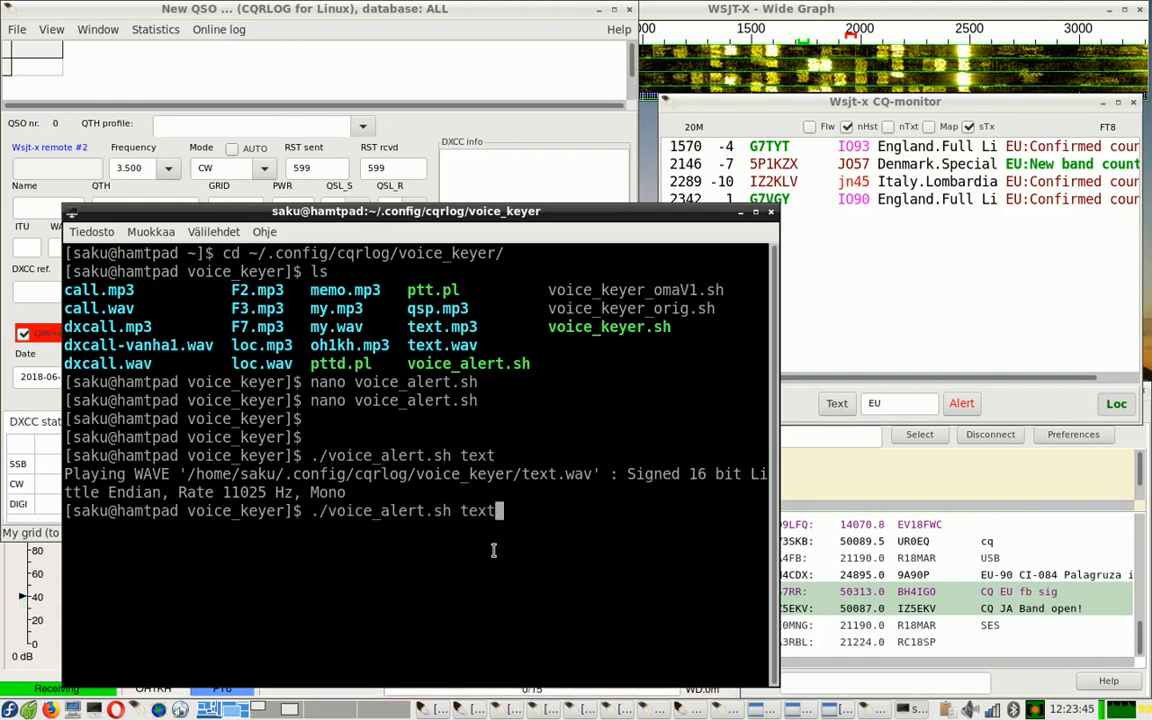
key(BackSpace)
key(BackSpace)
key(BackSpace)
key(BackSpace)
text(my)
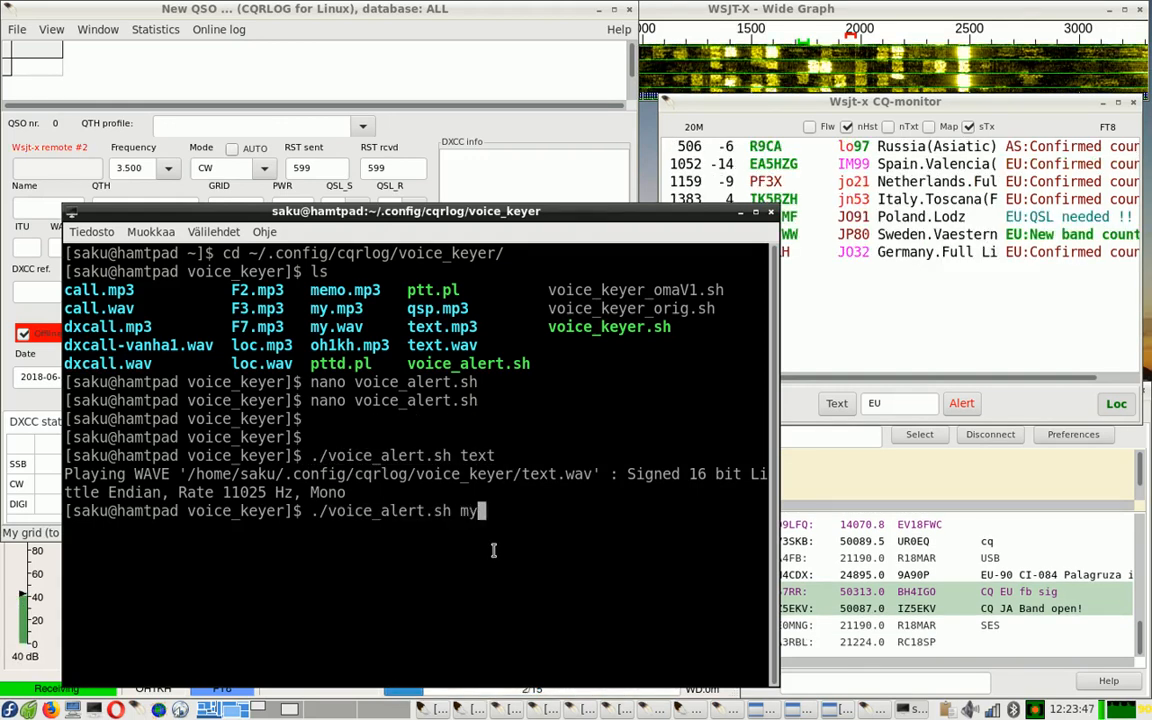
key(Return)
Step: Recall the voice_alert.sh command and run it with the argument loc to play the locator alert
key(Up)
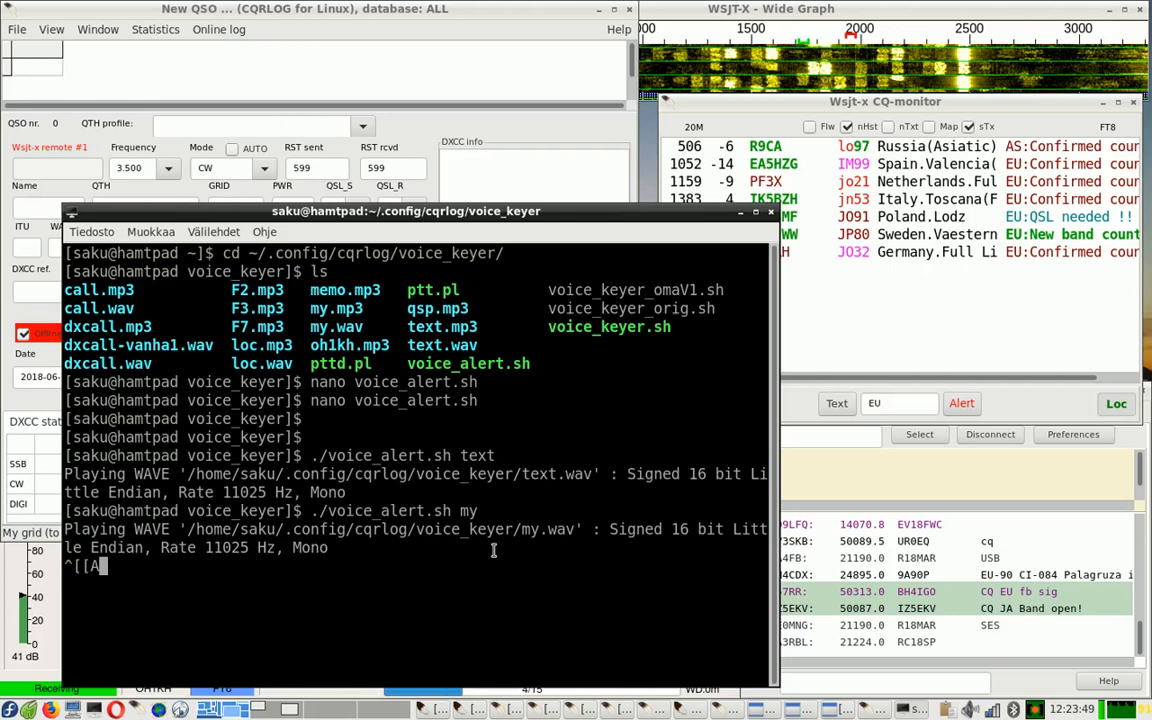
key(BackSpace)
key(BackSpace)
text(loc)
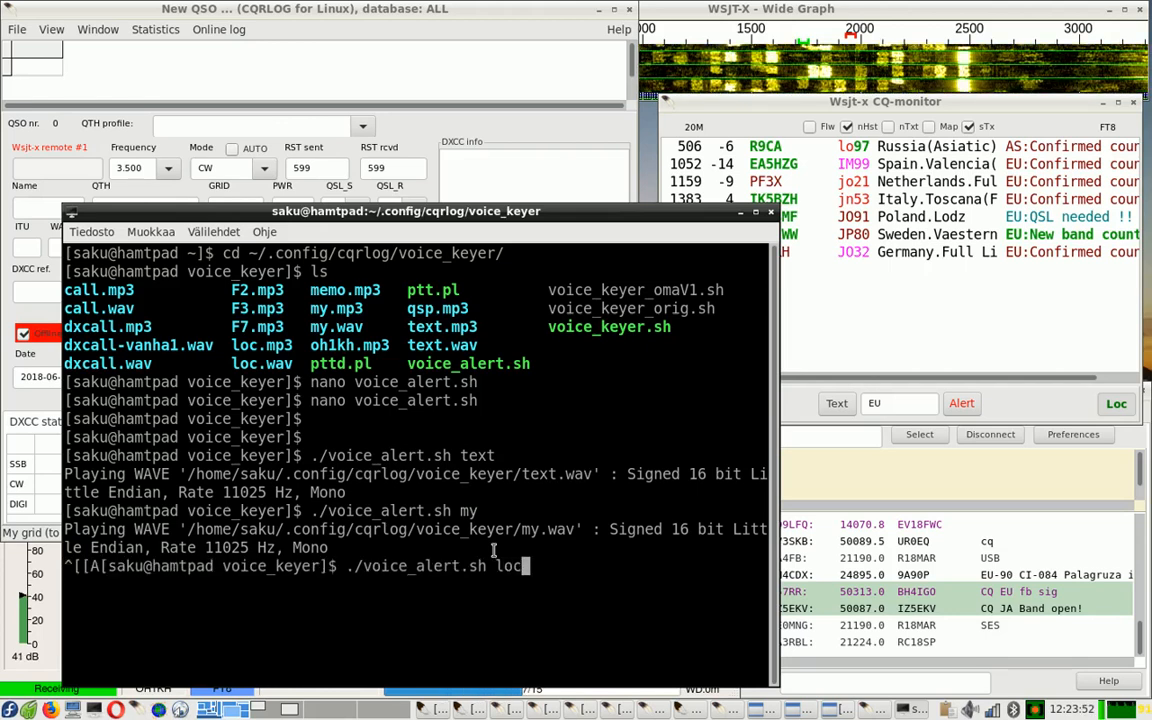
key(Return)
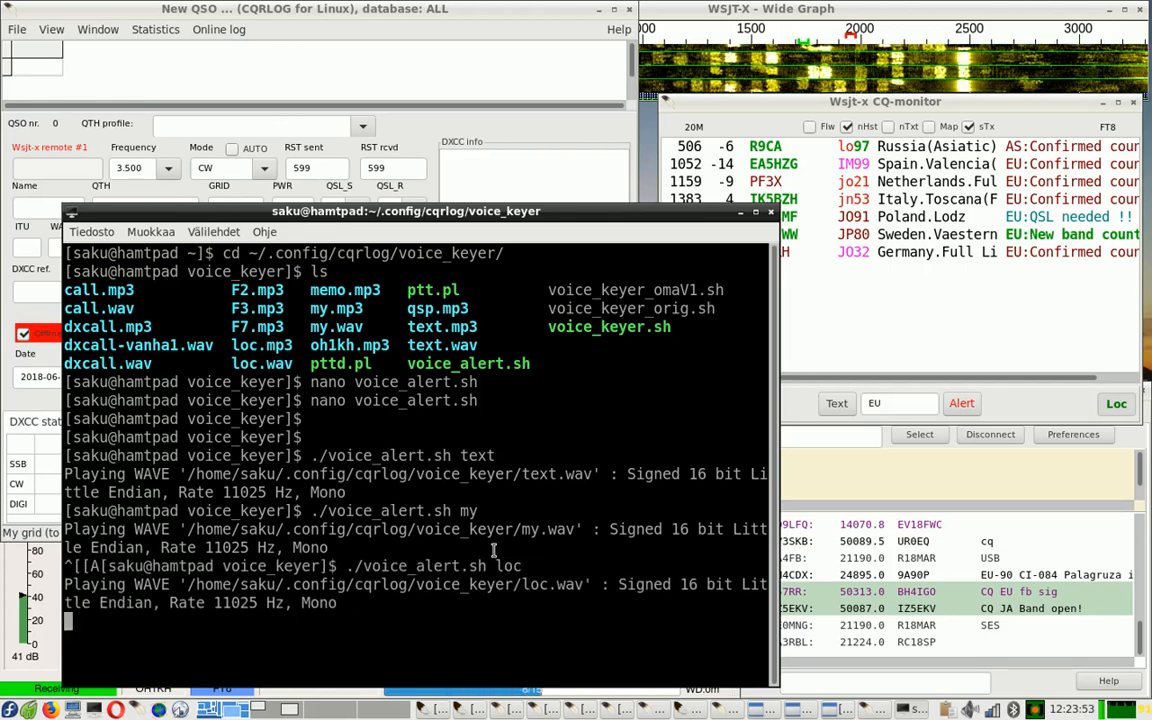
Step: Run ./voice_alert.sh again with the argument call to play the call alert
key(Up)
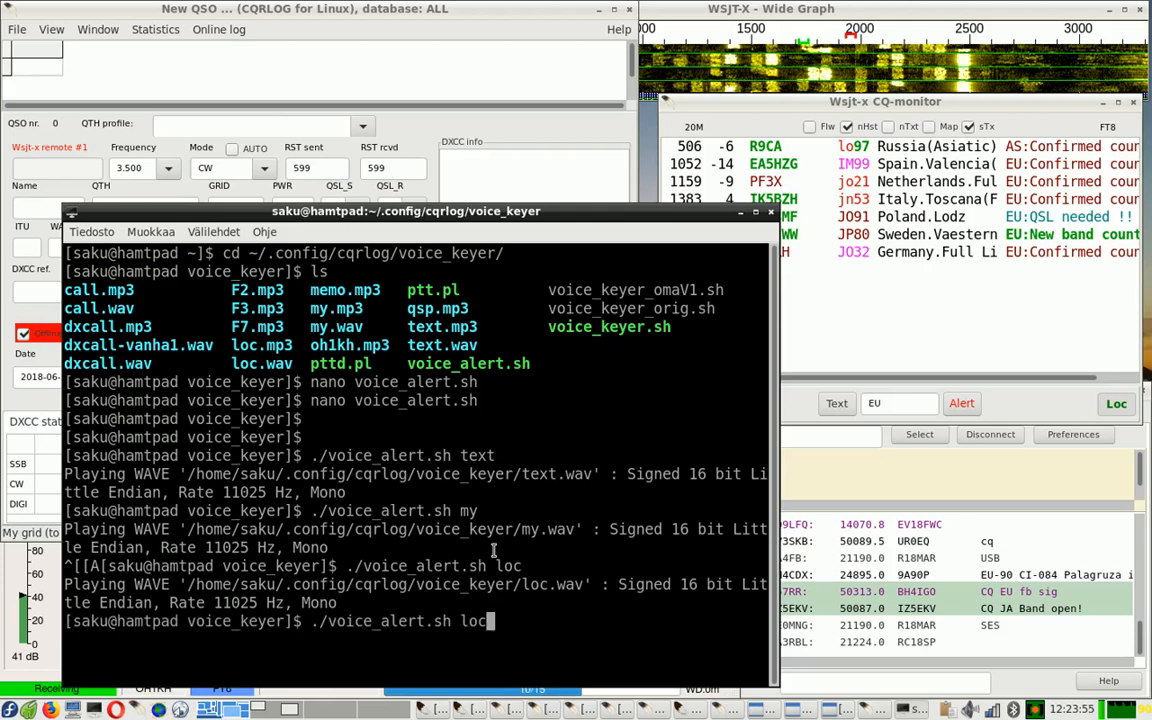
key(BackSpace)
key(BackSpace)
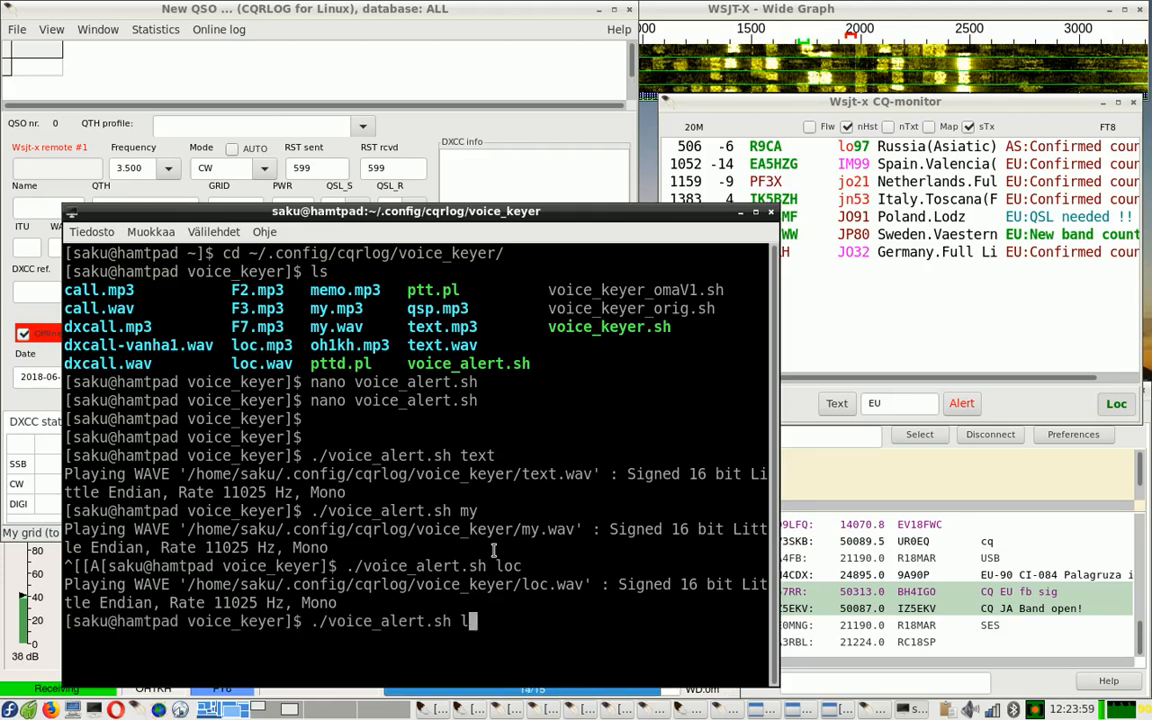
text(call)
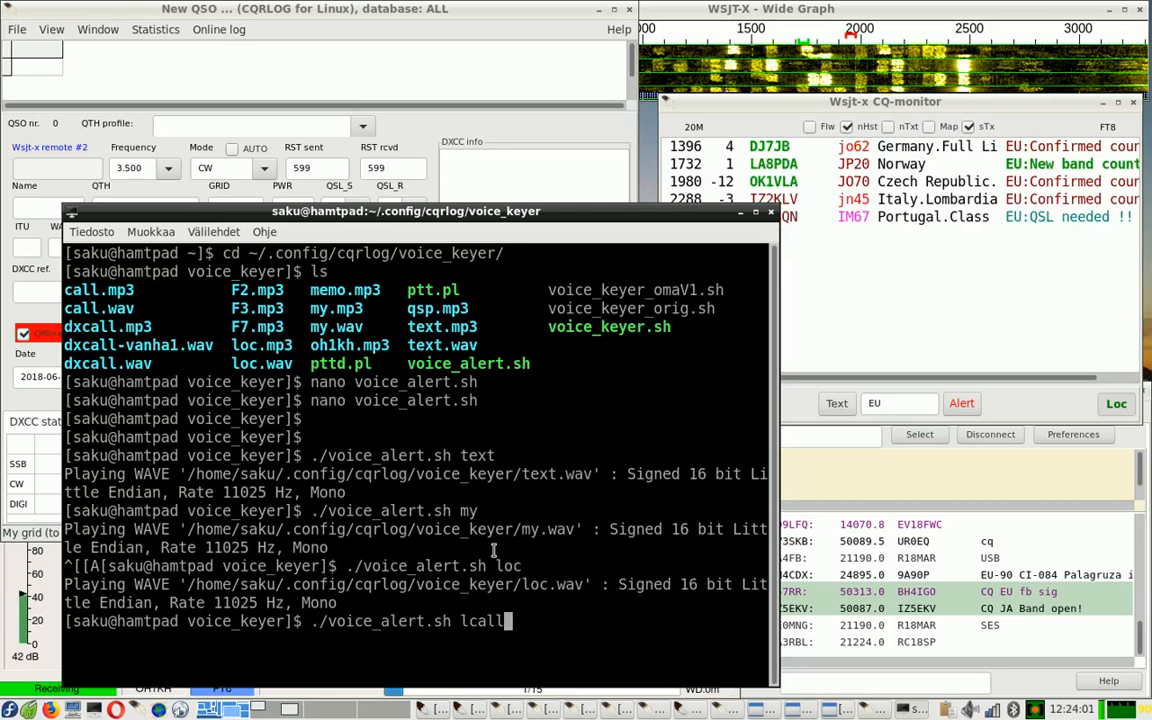
key(BackSpace)
key(BackSpace)
text(call)
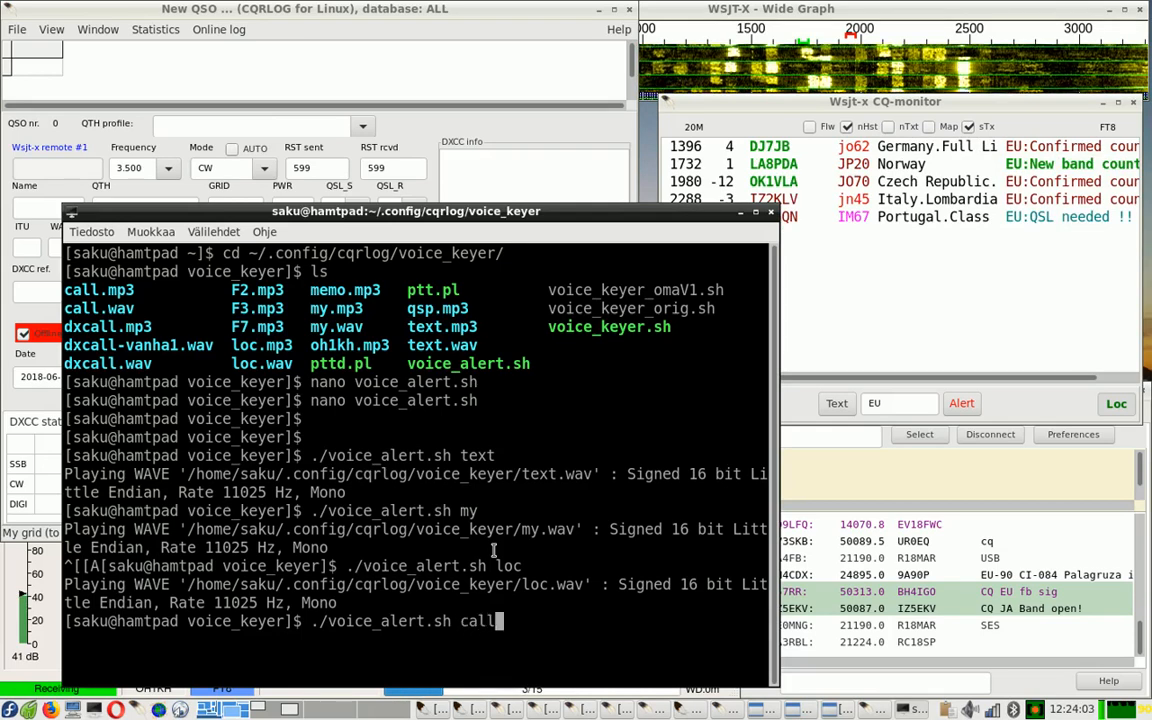
key(Return)
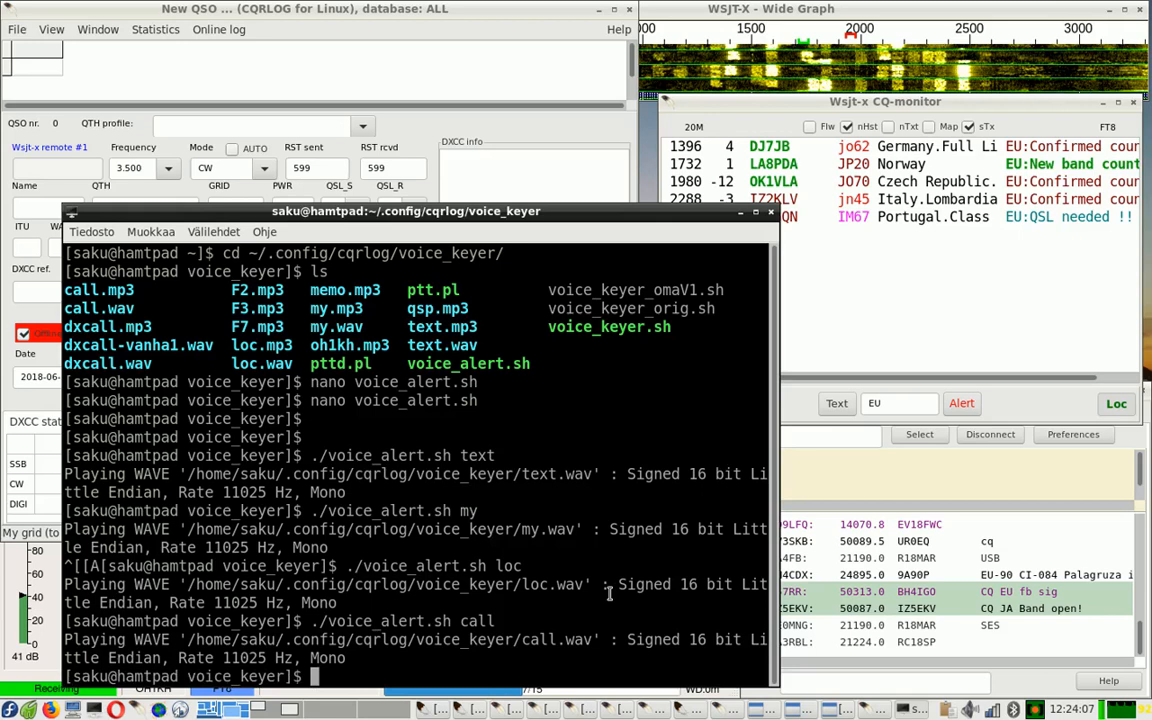
Step: Try running ./voice_alert.sh with the argument hello, which has no matching audio file in the directory listing
key(Up)
key(BackSpace)
key(BackSpace)
key(BackSpace)
key(BackSpace)
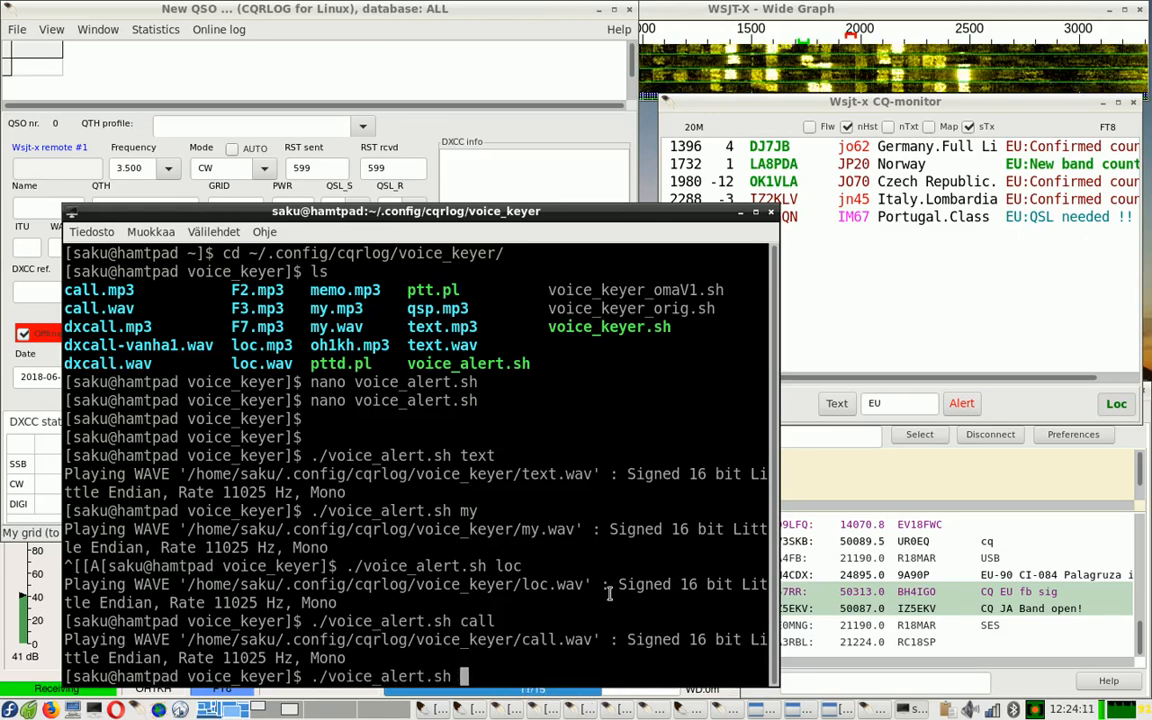
text(hello)
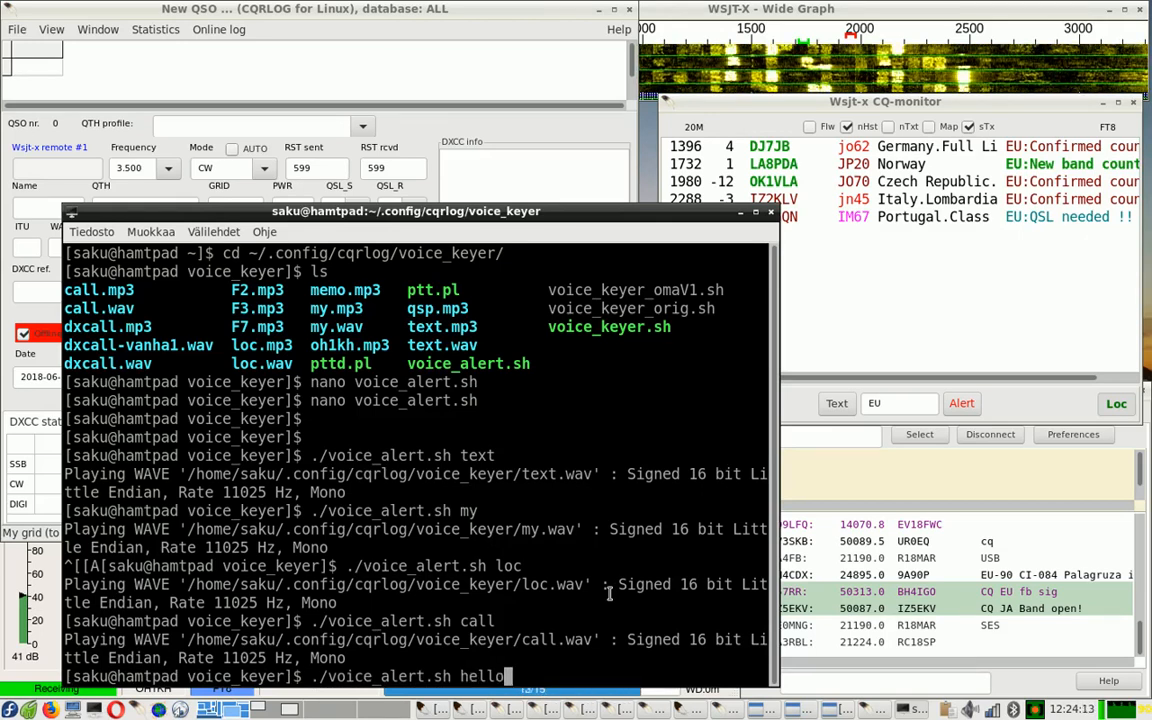
key(Return)
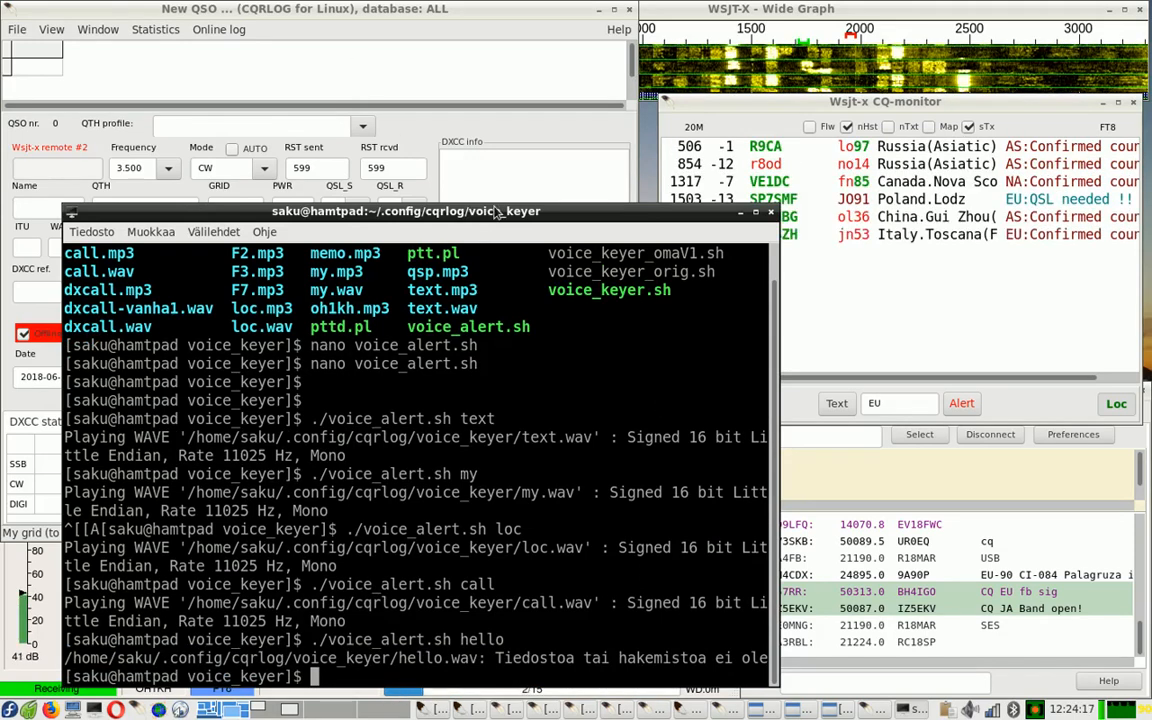
Step: Move the terminal window up and review the audio file listing and the decodes in the Wsjt-x CQ-monitor
drag(497, 212, 484, 119)
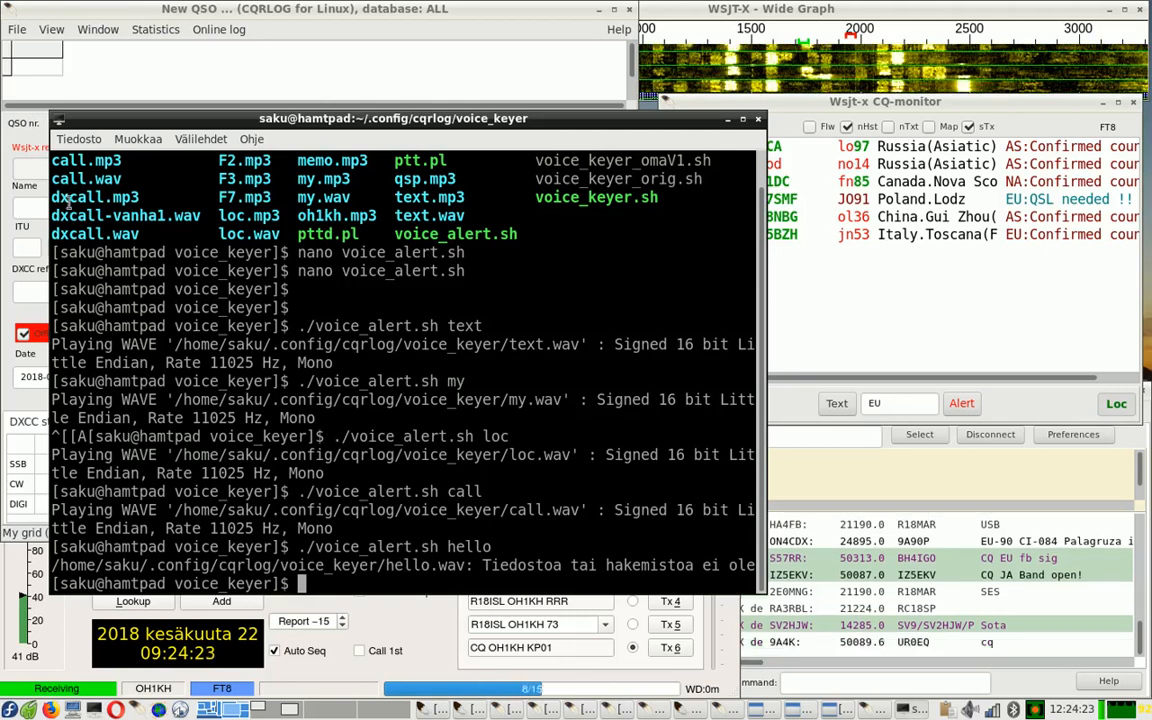
scroll(80, 178, up, 1)
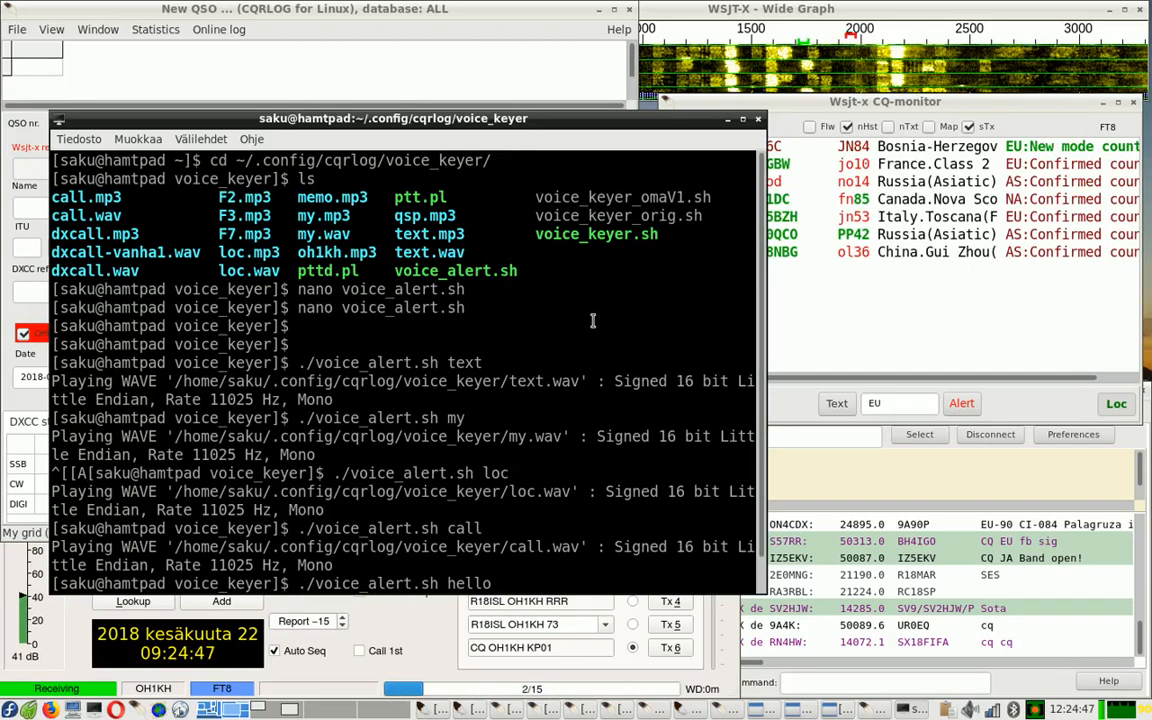
double_click(855, 236)
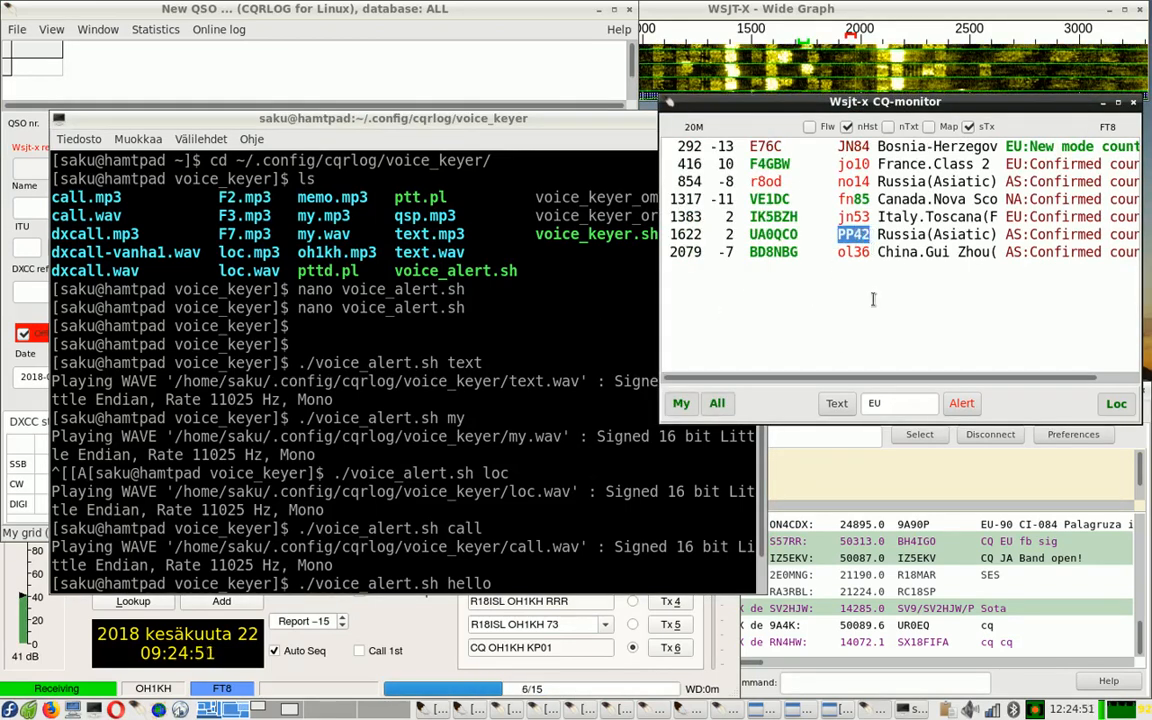
click(593, 323)
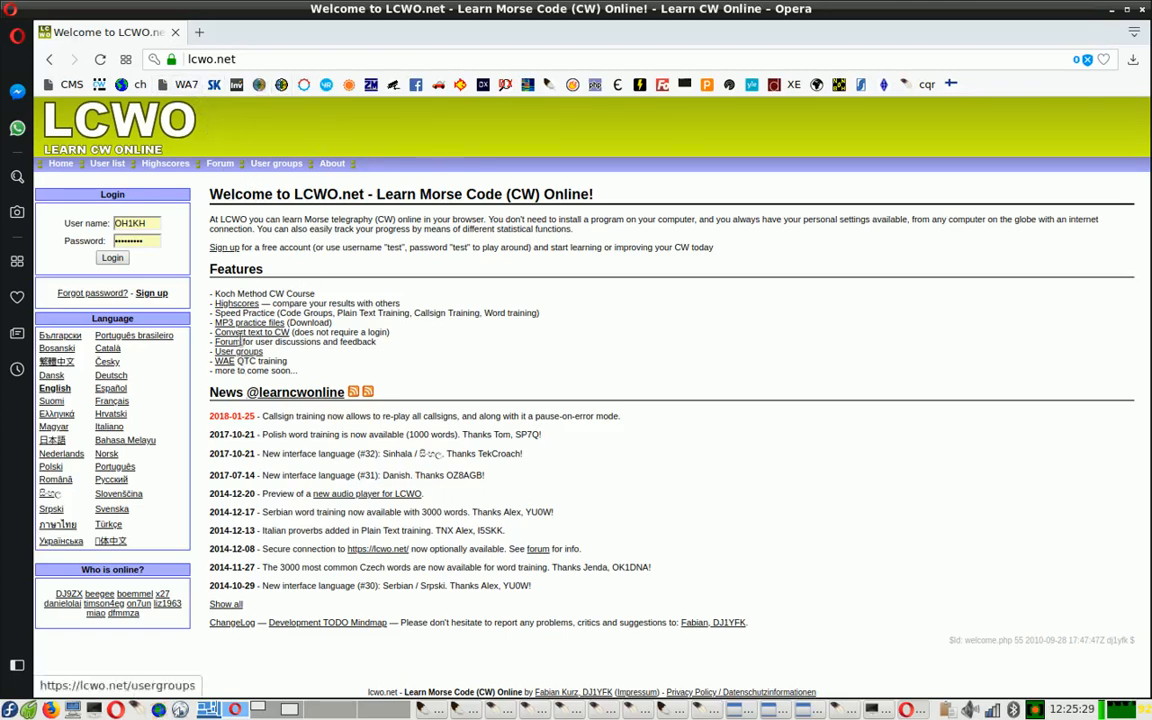
Step: On the LCWO site in Opera, convert the text Hello to CW at a character speed of 35 wpm
click(253, 335)
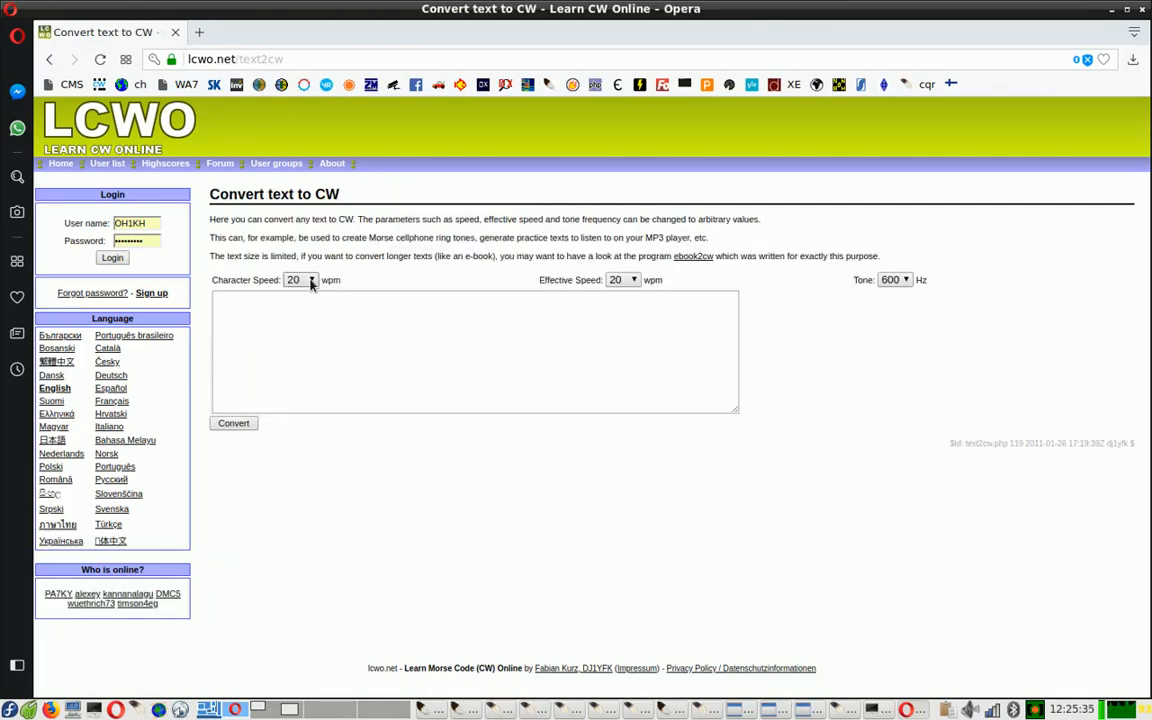
click(311, 281)
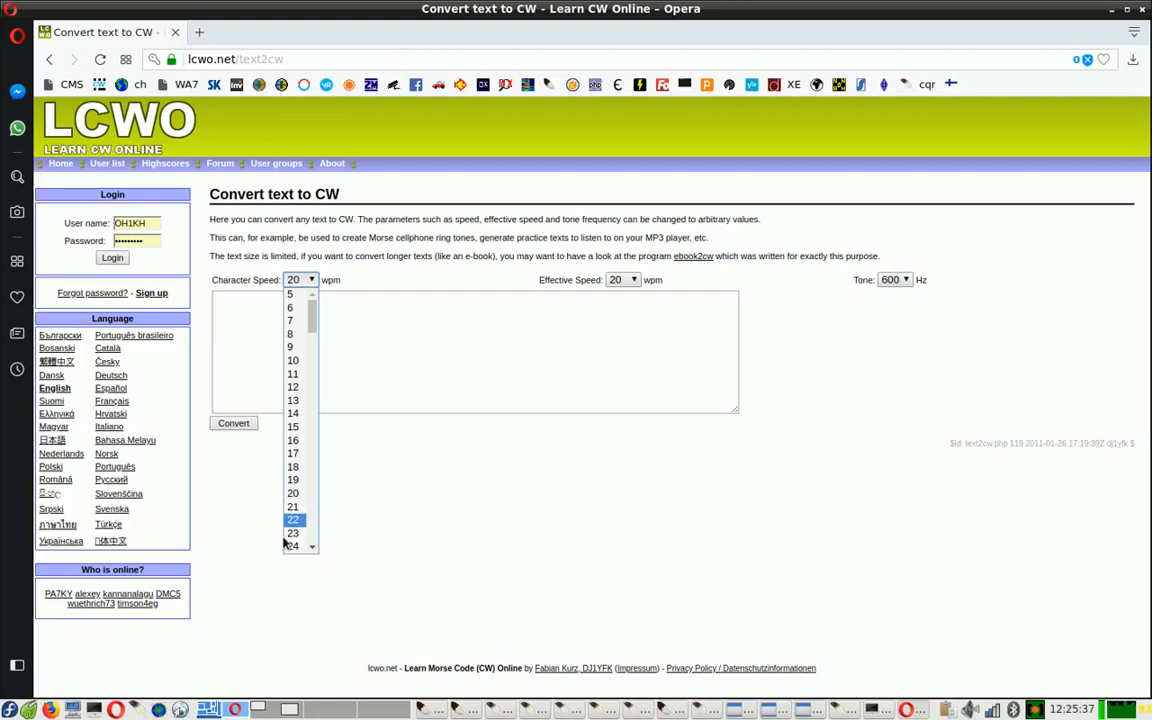
scroll(290, 530, down, 5)
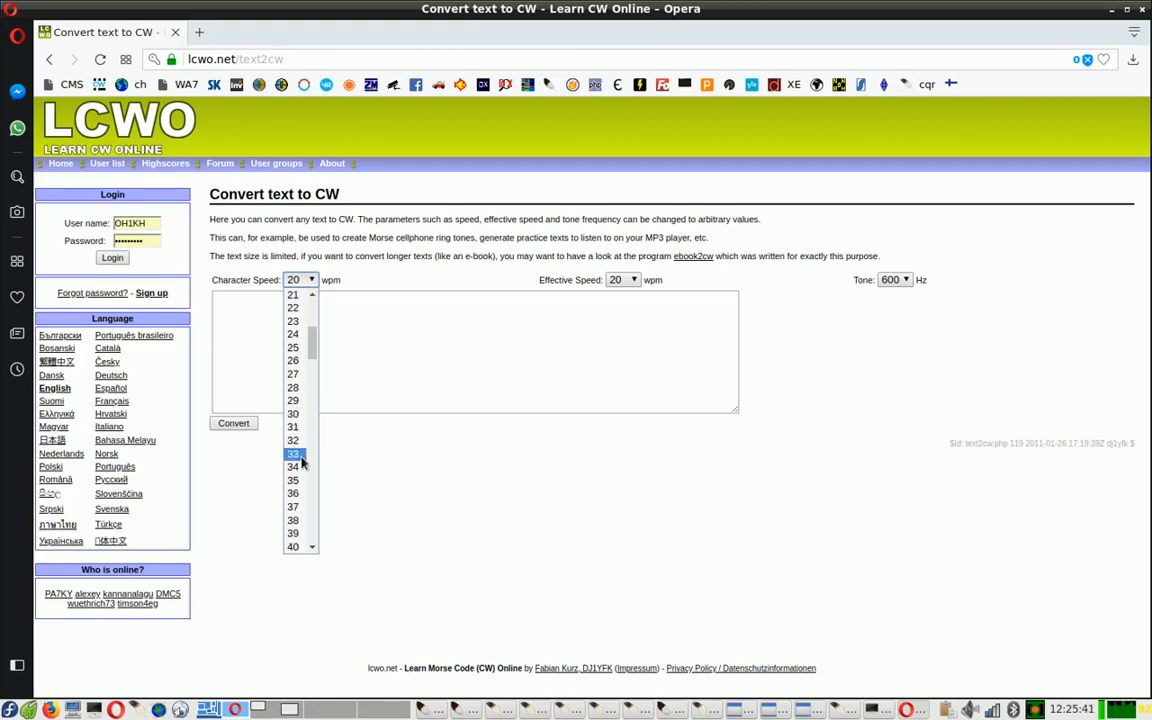
click(296, 480)
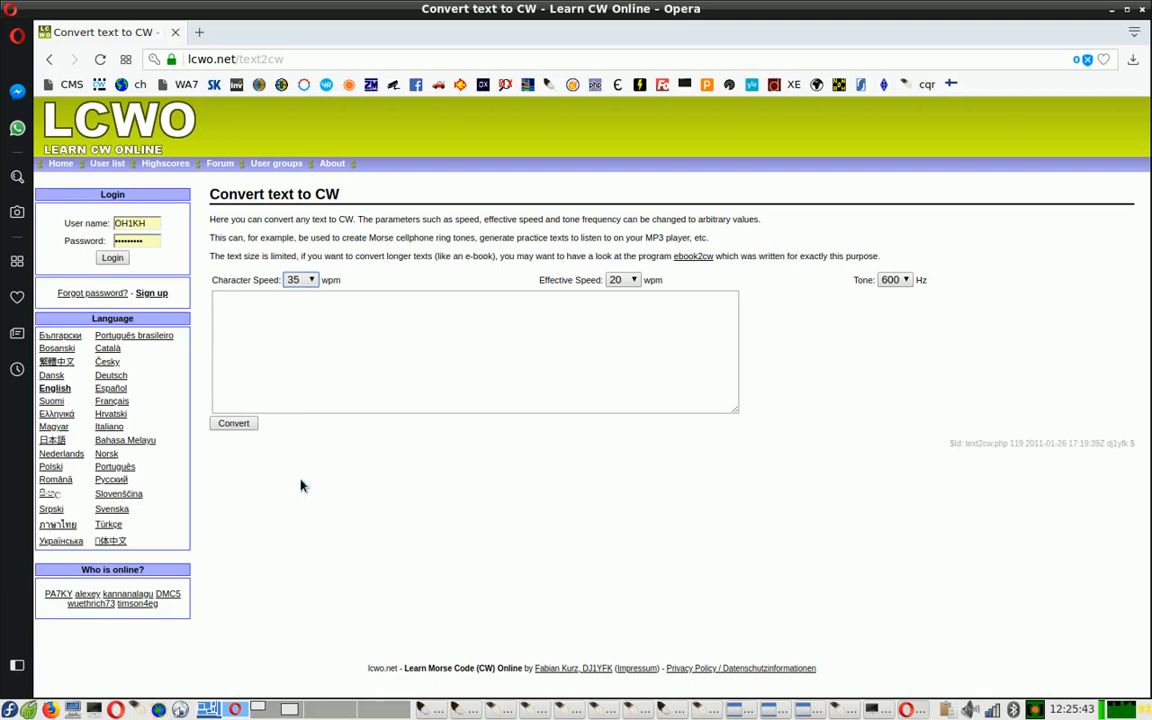
click(290, 320)
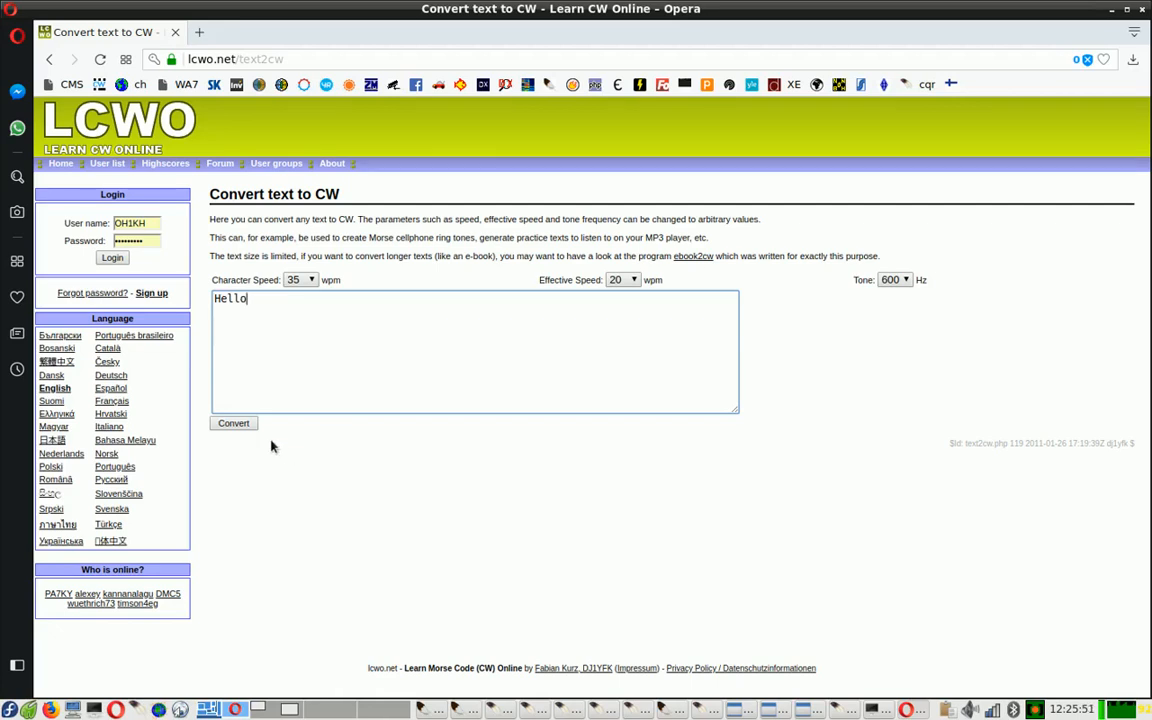
click(245, 423)
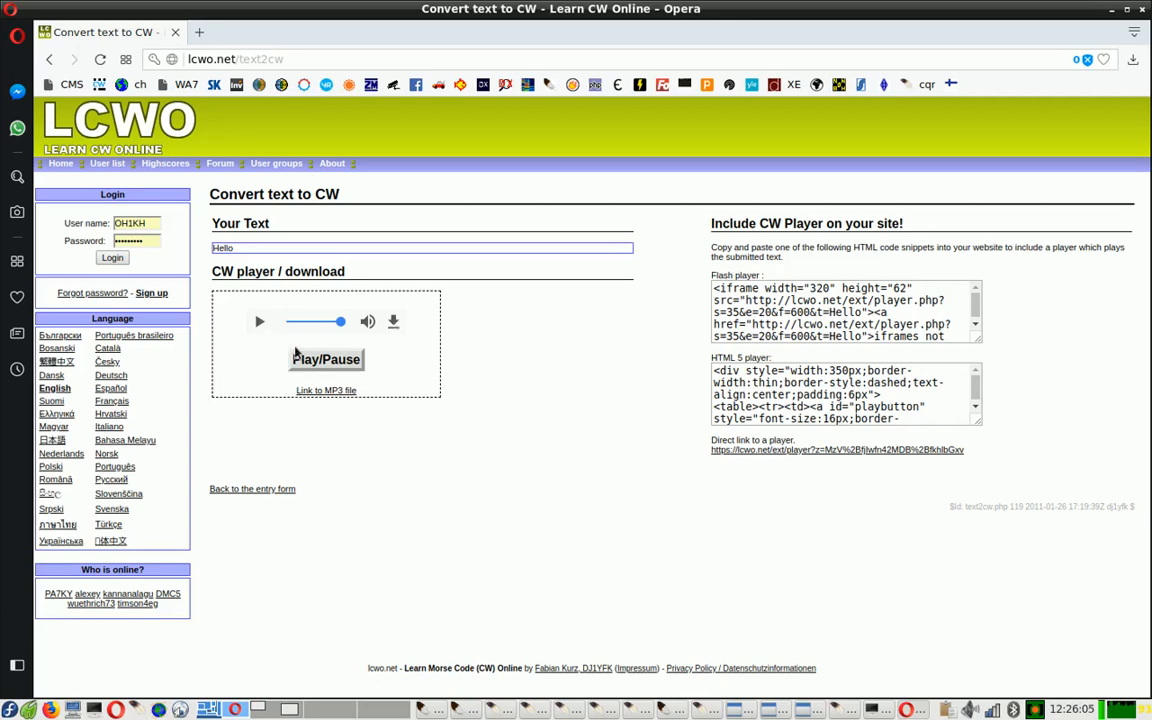
click(393, 321)
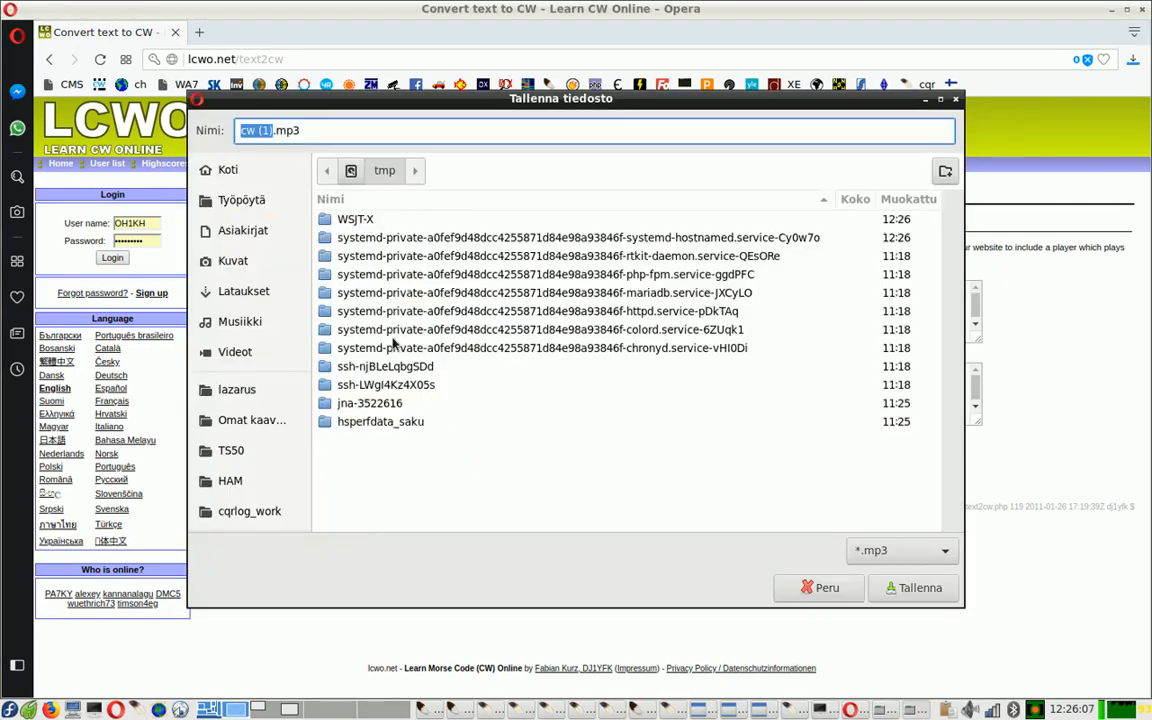
text(cw)
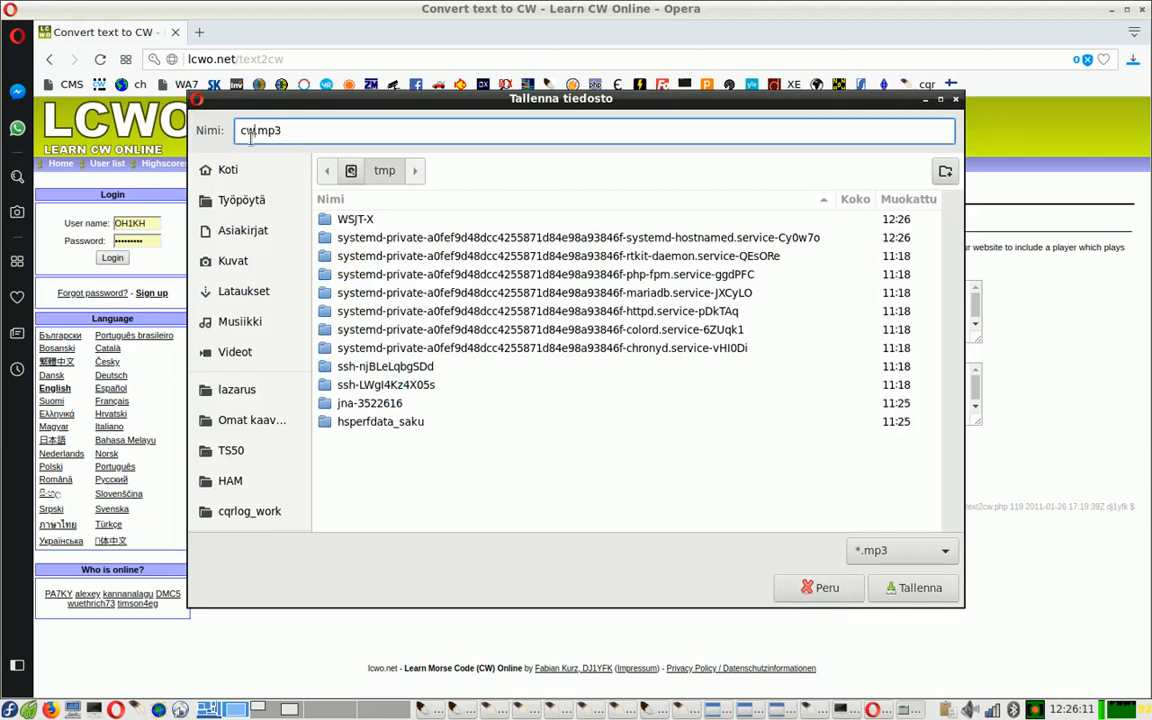
click(900, 551)
click(872, 549)
drag(630, 97, 846, 395)
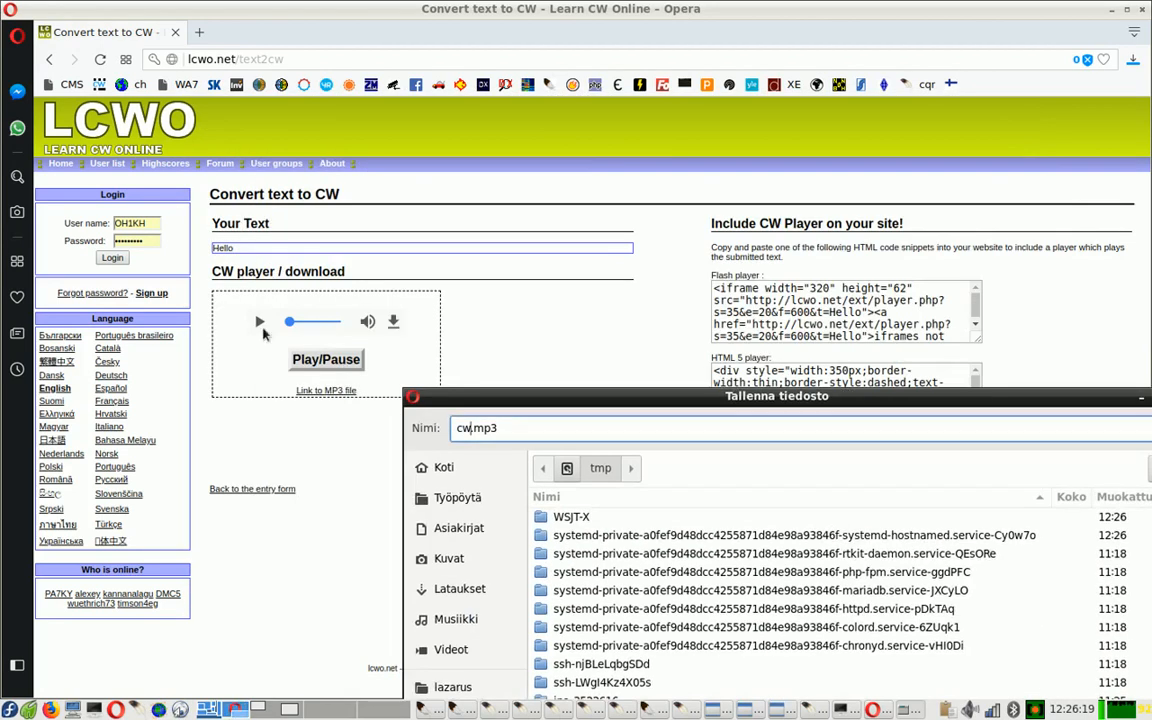
drag(665, 405, 532, 90)
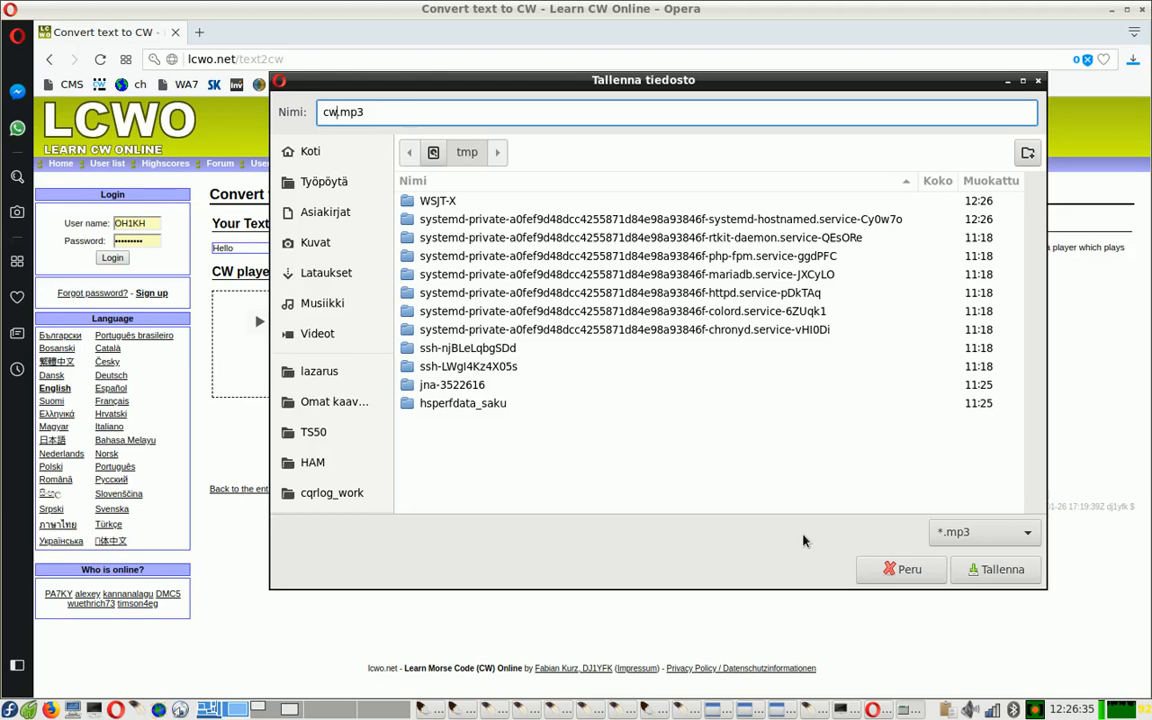
click(893, 571)
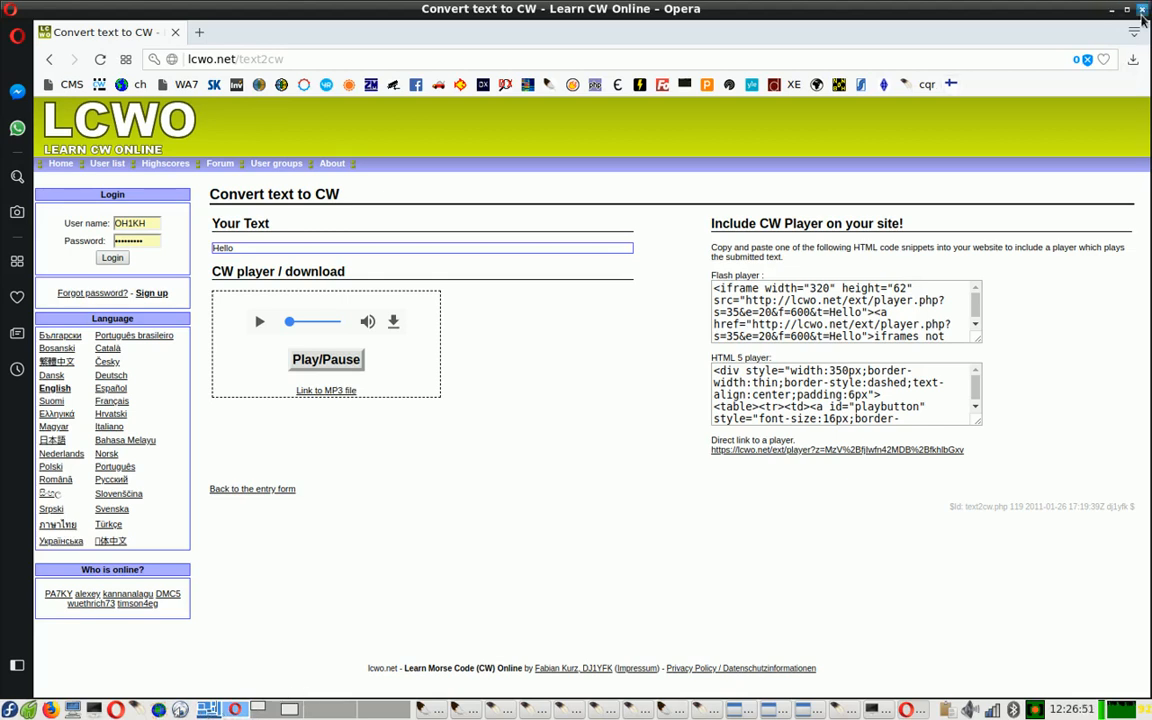
Step: Close the browser and arrange the windows so the voice_keyer terminal sits below the full WSJT-X Wide Graph
click(1142, 10)
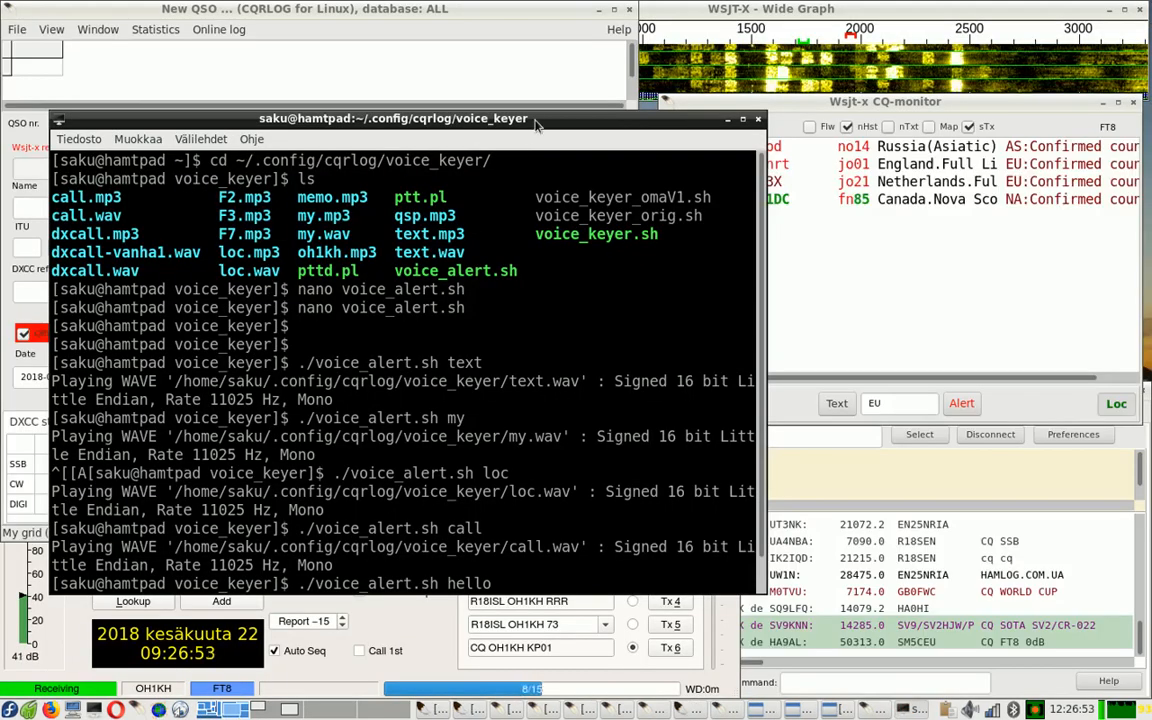
drag(535, 124, 1123, 289)
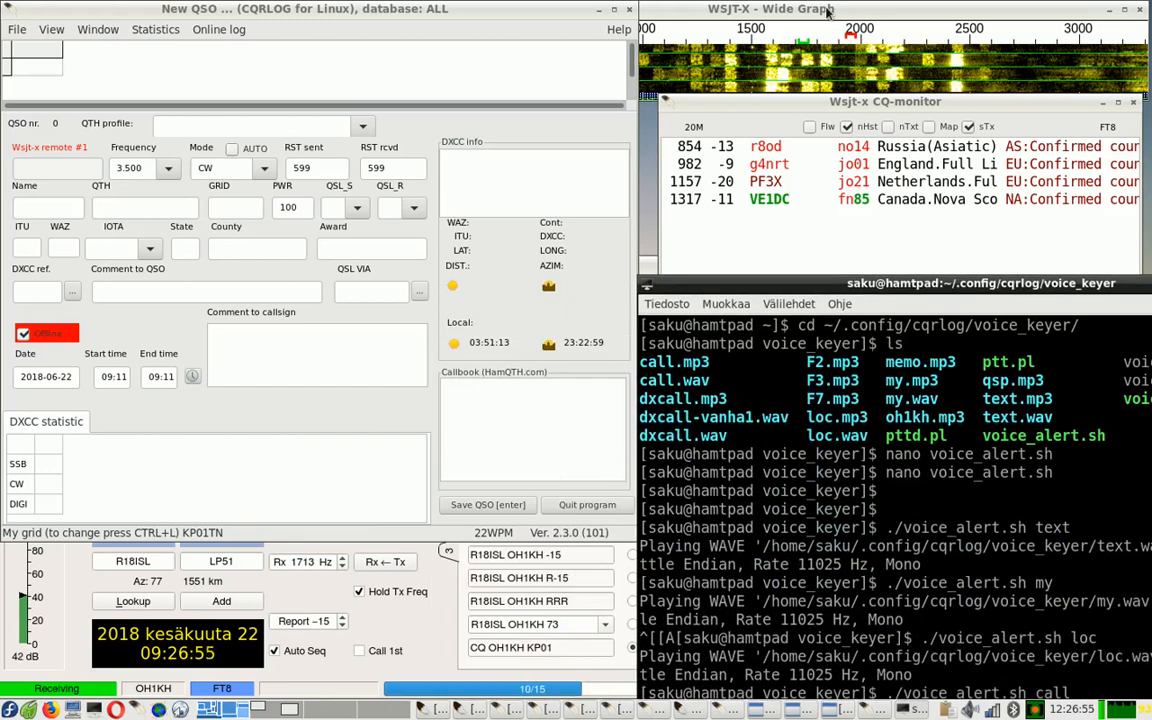
click(828, 10)
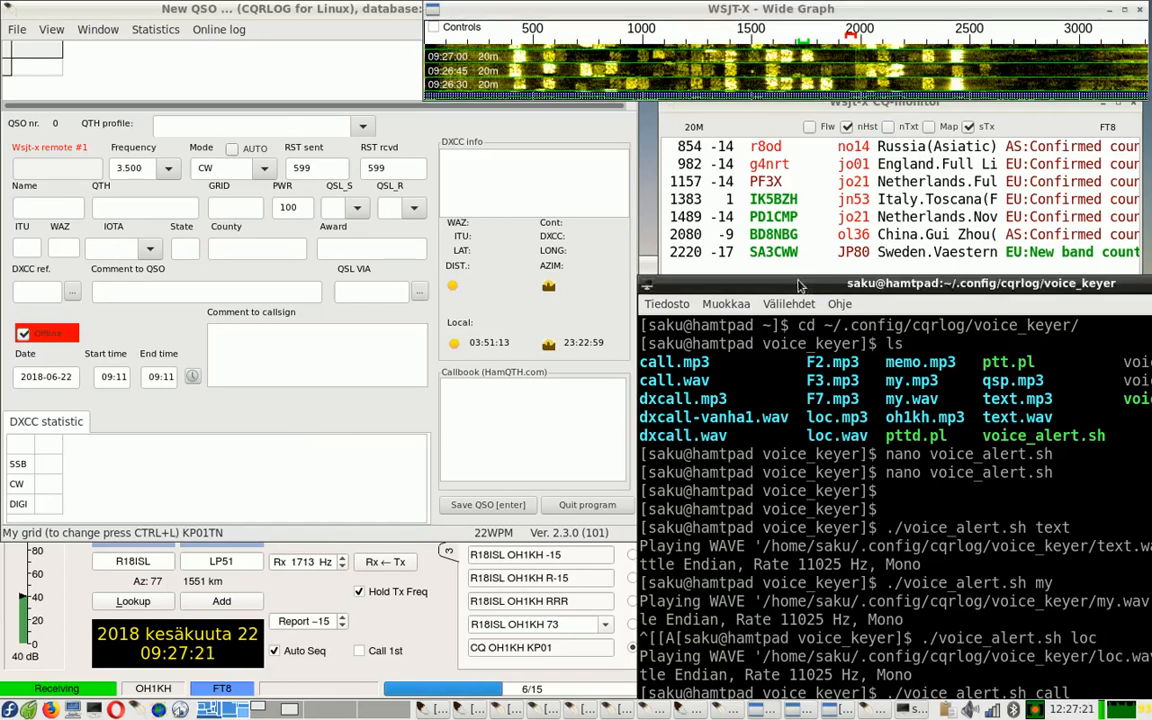
drag(800, 287, 360, 114)
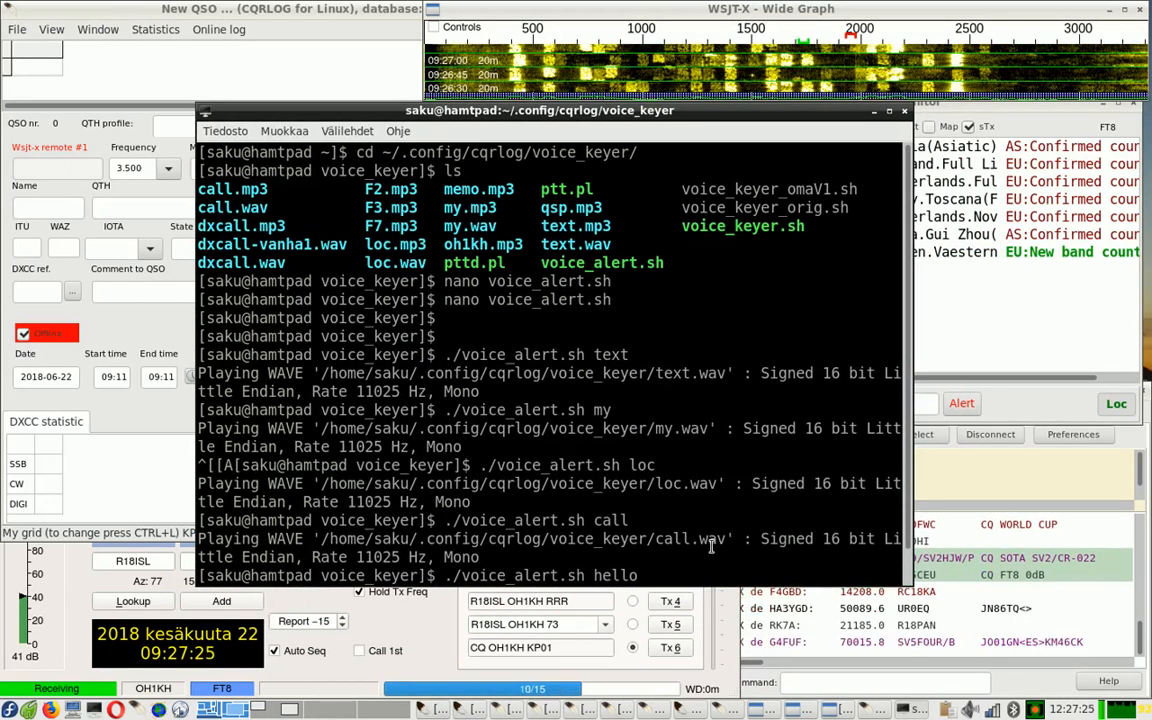
Step: Run ./voice_alert.sh hello in the terminal and return to a clean prompt
key(Return)
key(ctrl+c)
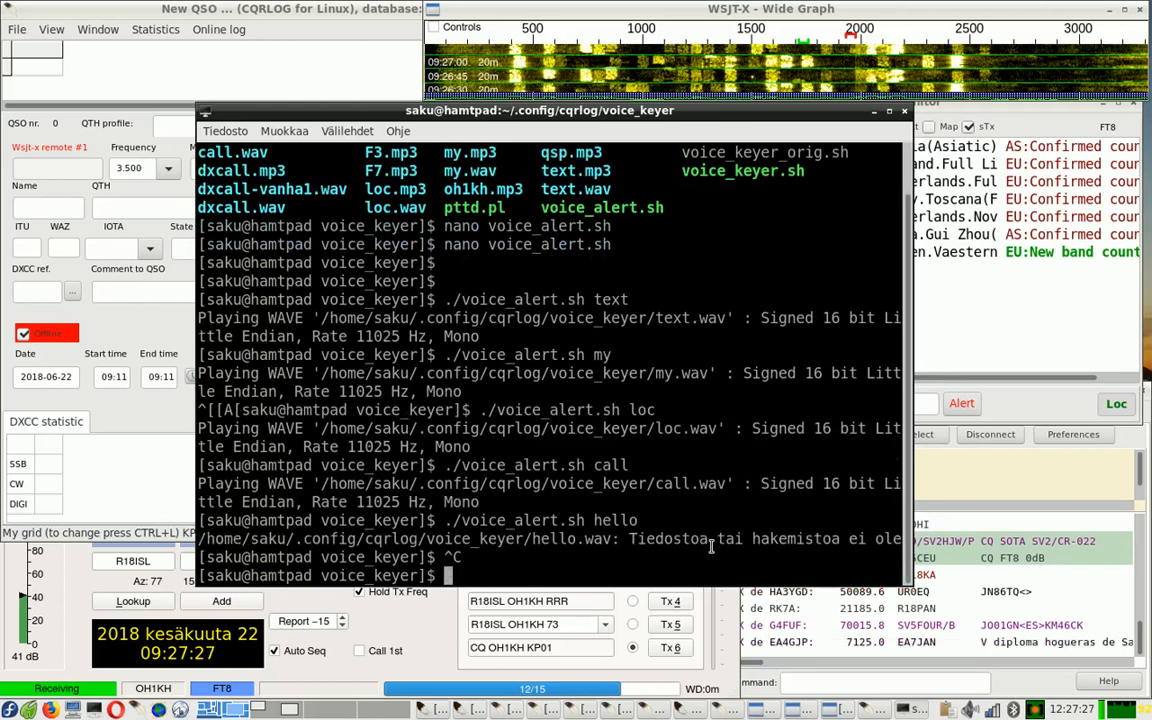
key(Return)
key(Return)
key(Return)
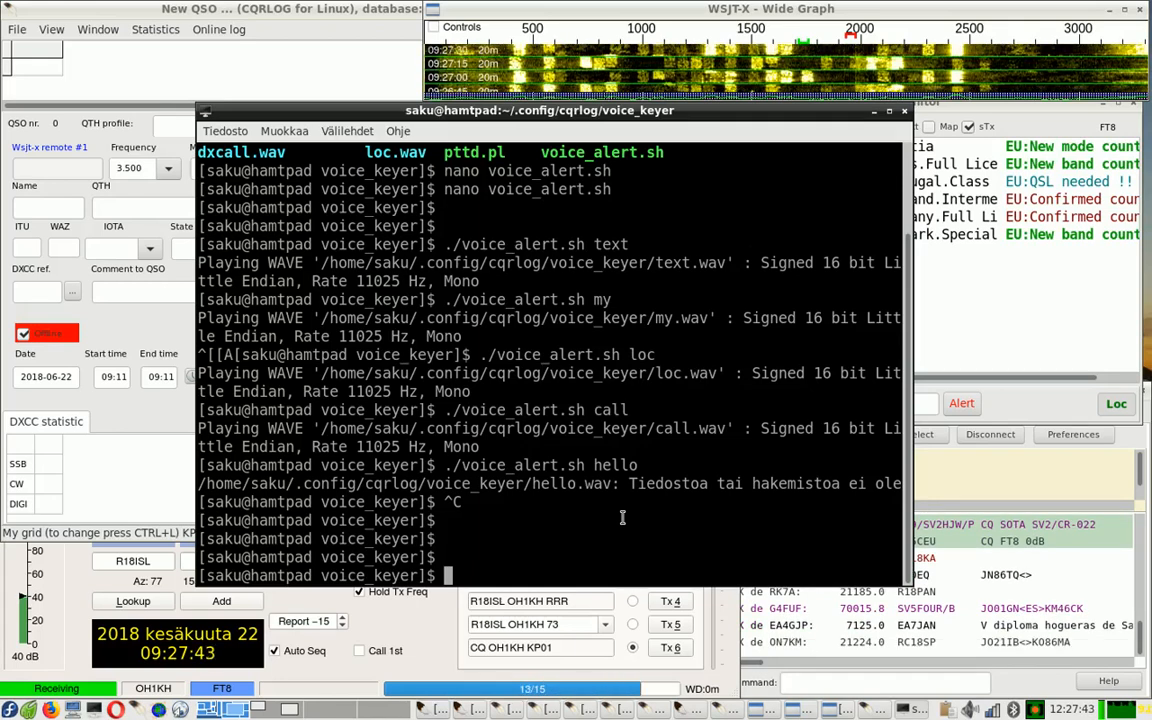
Step: Reopen voice_alert.sh in the nano editor by reusing the earlier command
key(Up)
key(Up)
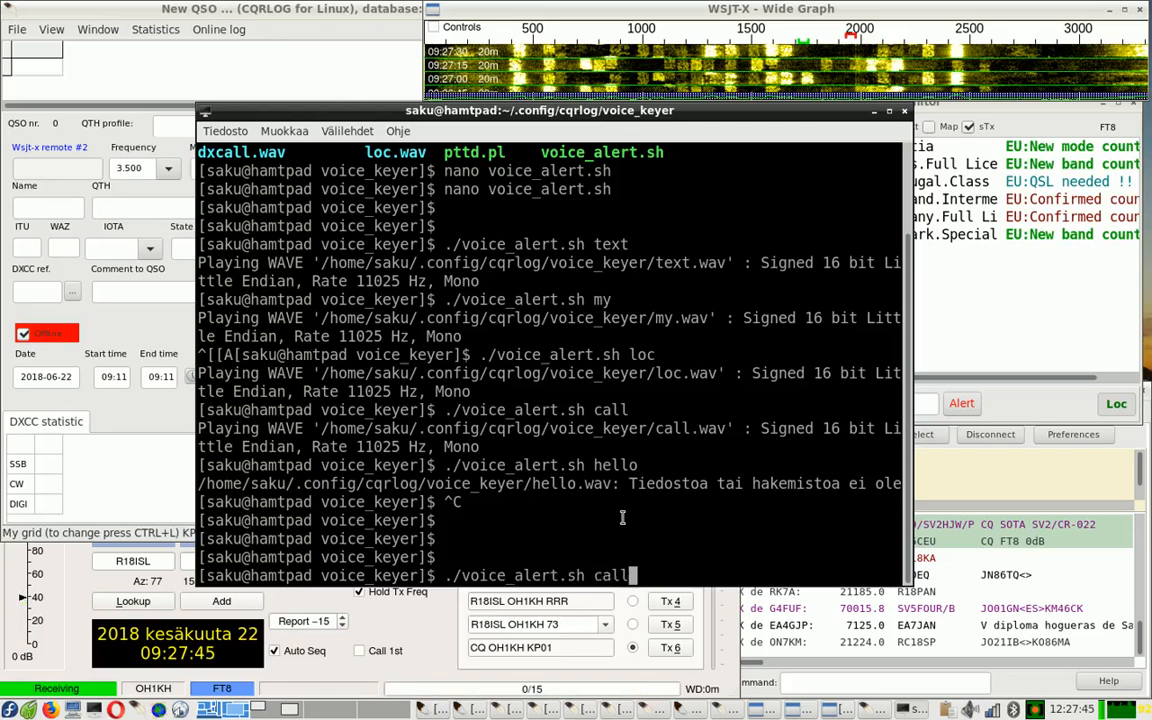
key(Up)
key(Up)
key(Up)
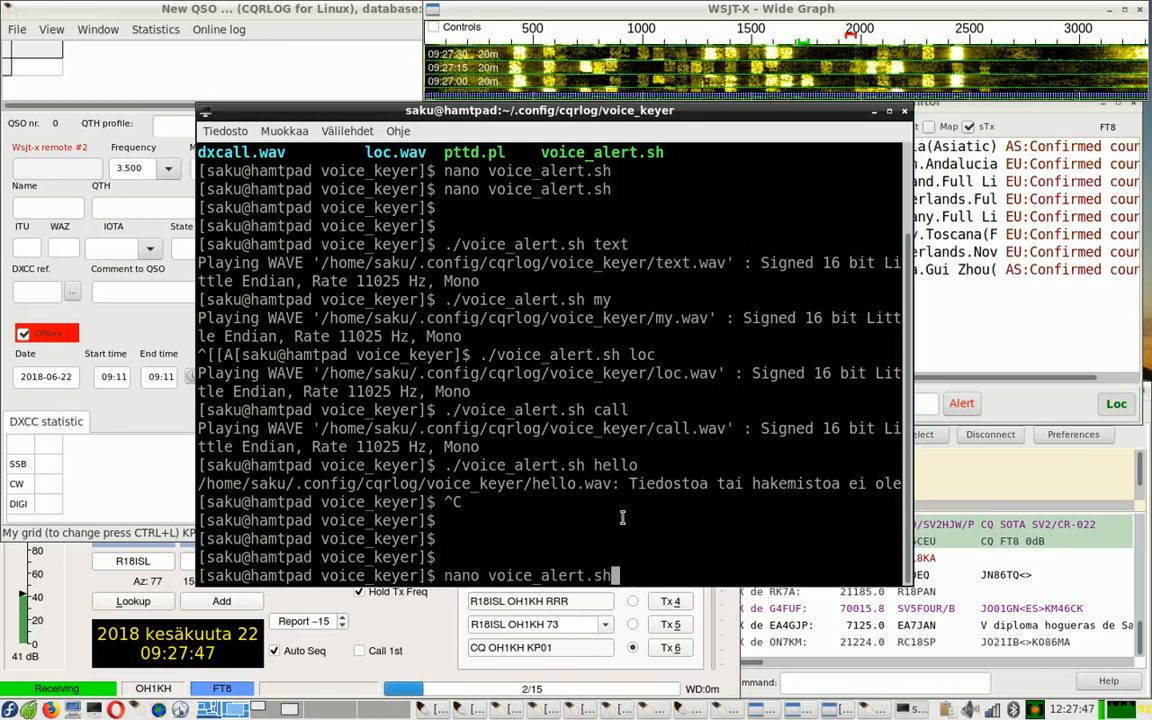
key(Return)
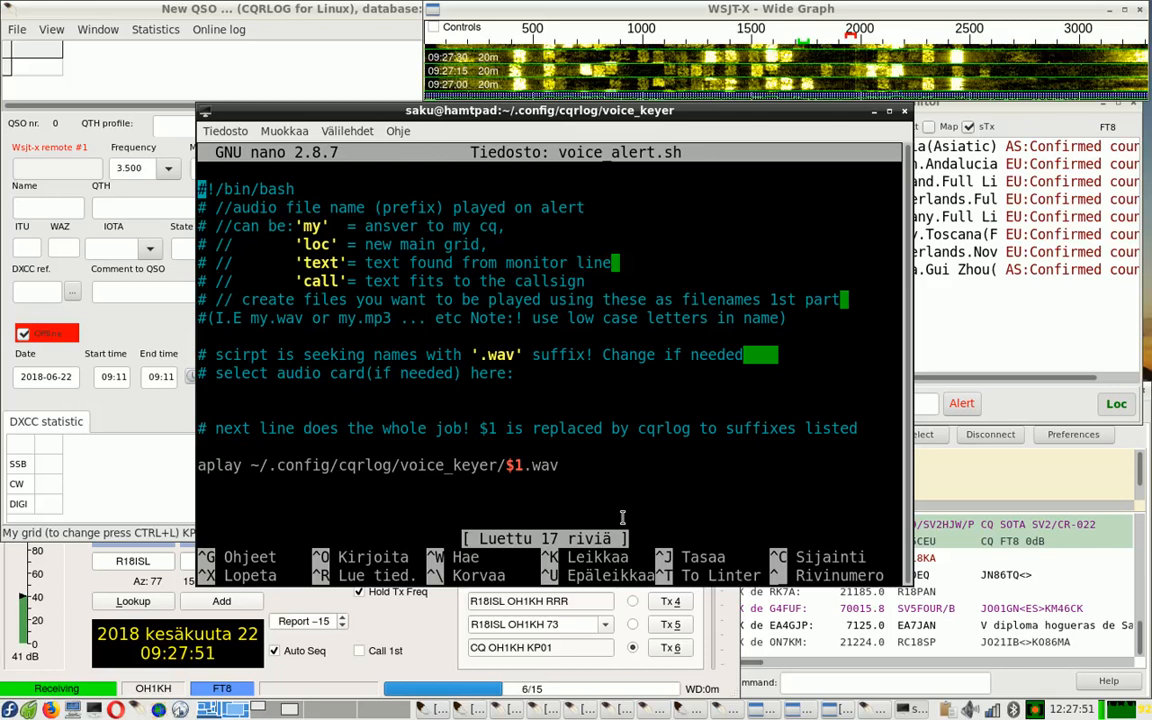
Step: Comment out the aplay line in voice_alert.sh with # and place the cursor on the empty line beneath it
key(Down)
key(Down)
key(Down)
key(Down)
key(Down)
key(Down)
key(Down)
key(Down)
key(Down)
key(Down)
key(Down)
key(Down)
key(Down)
key(Down)
key(Down)
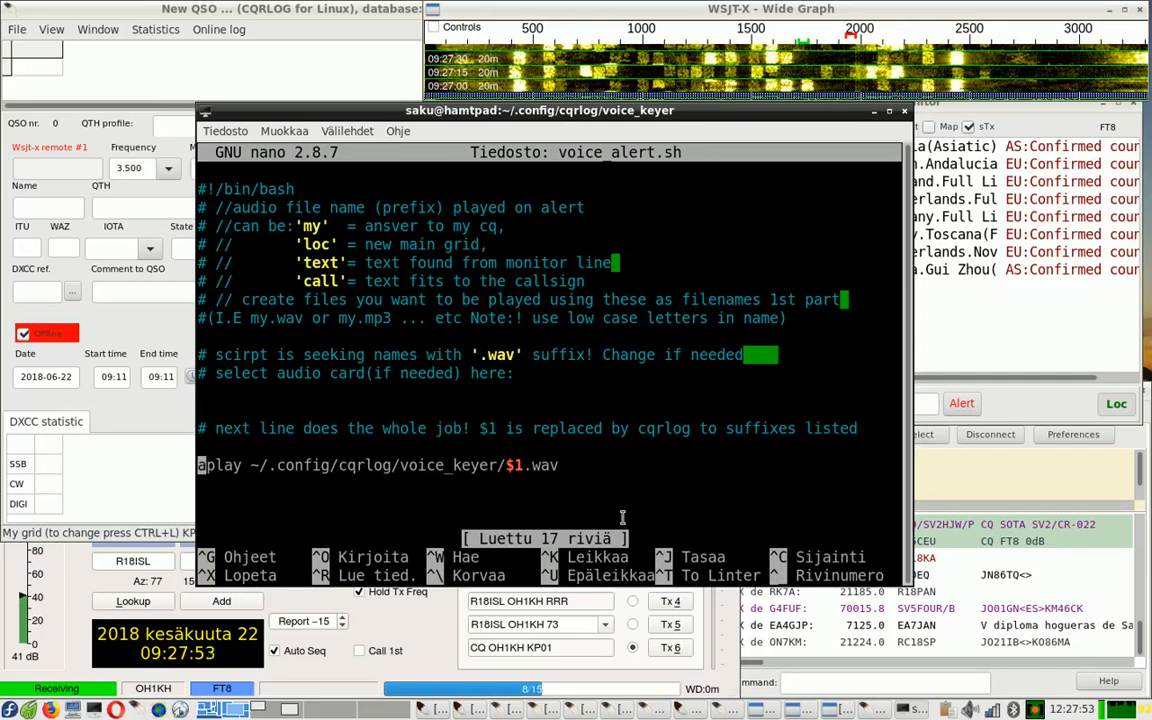
text(#)
key(Down)
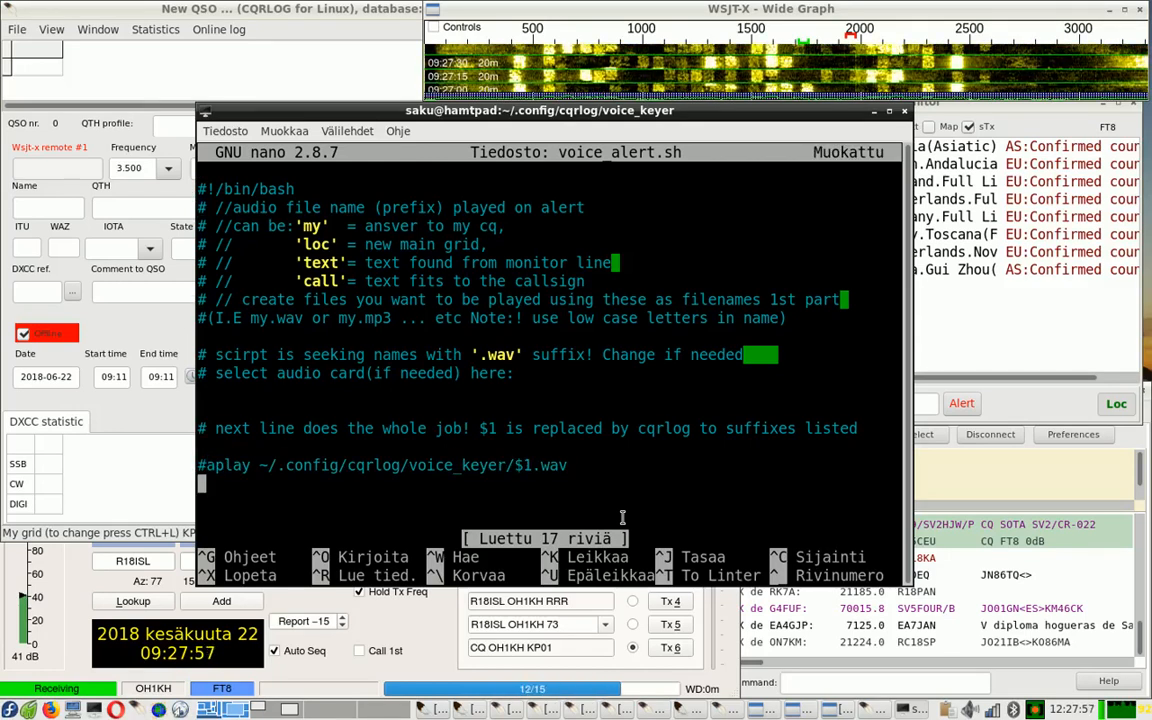
key(Down)
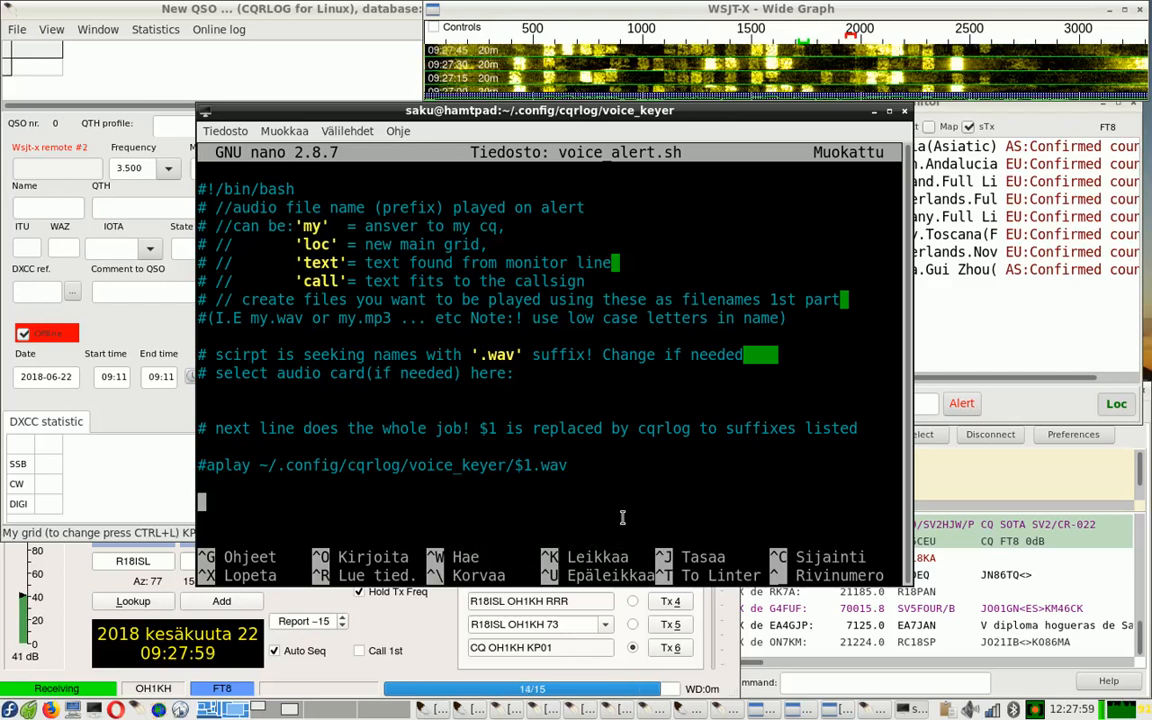
key(Up)
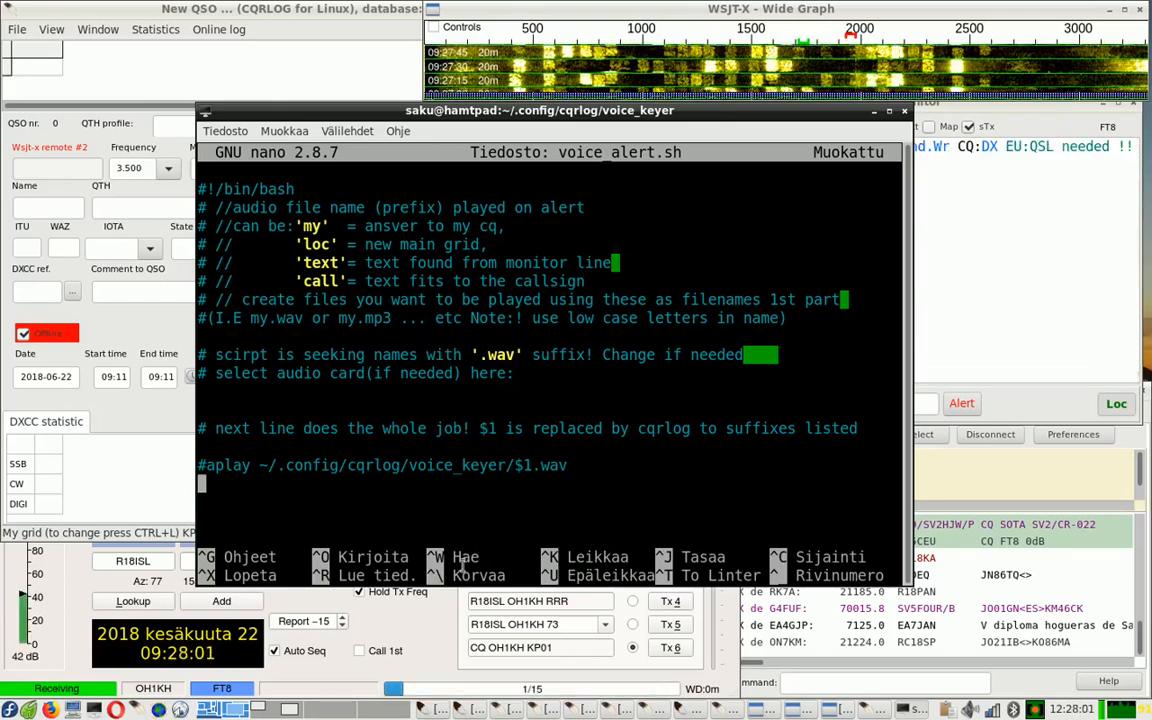
Step: Open a second terminal window and print the contents of the servo file with cat
click(94, 709)
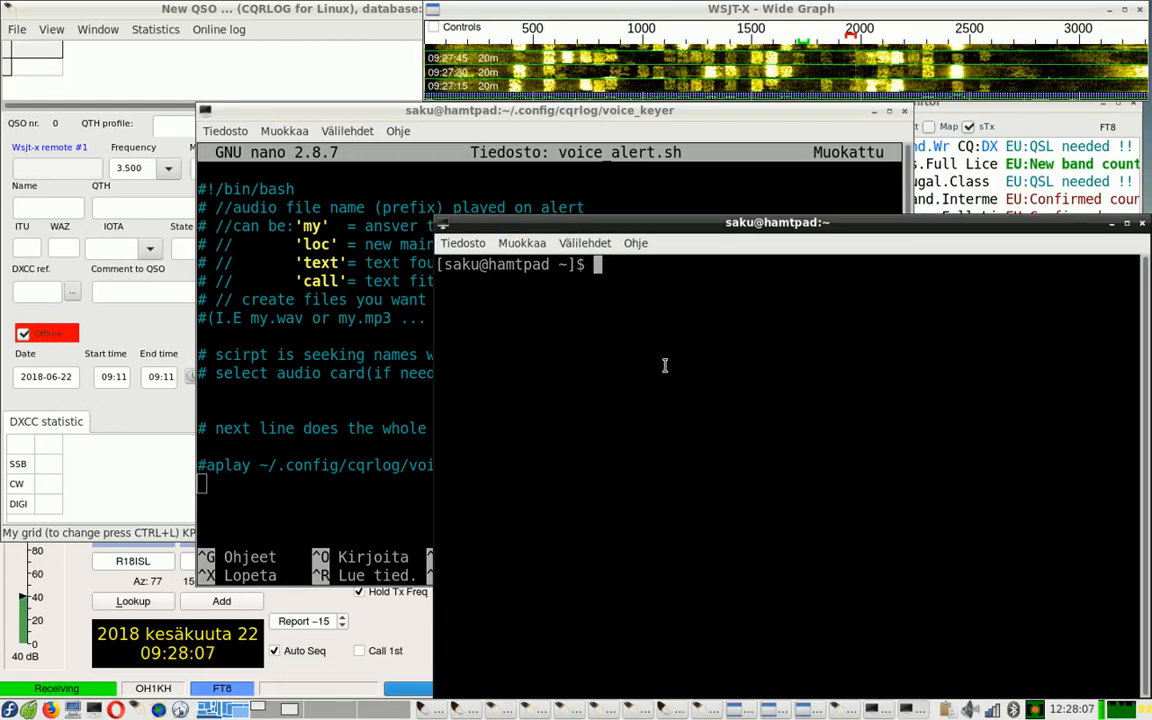
text(cat servo)
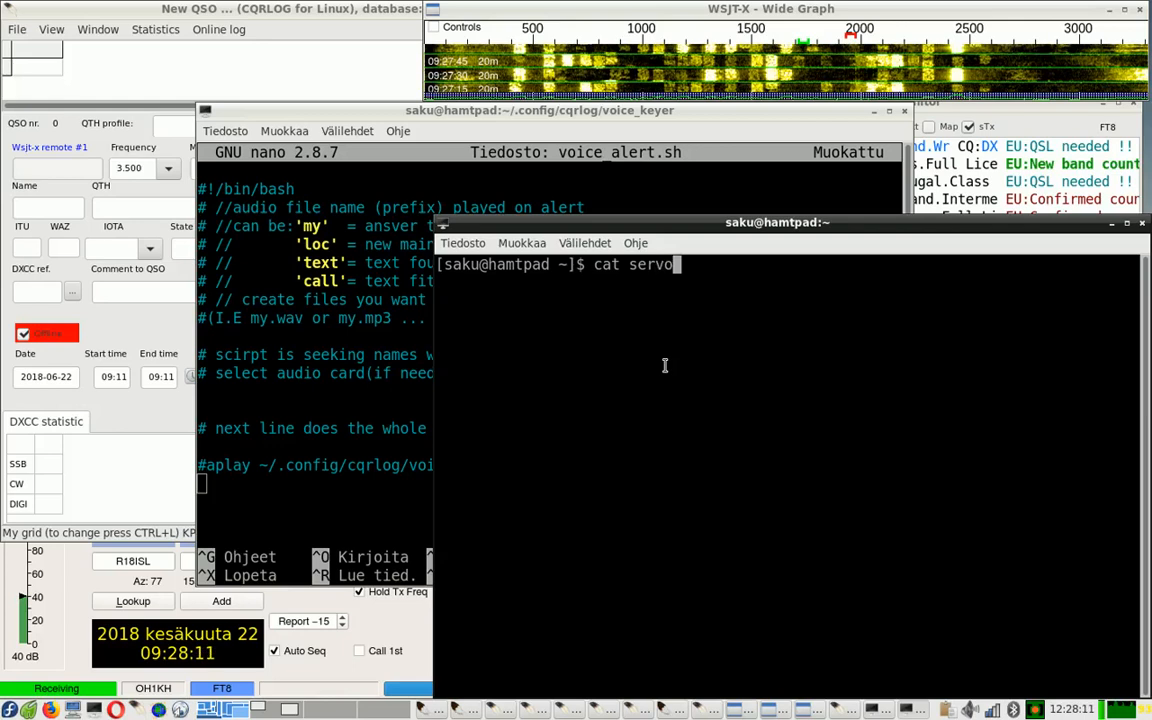
key(Return)
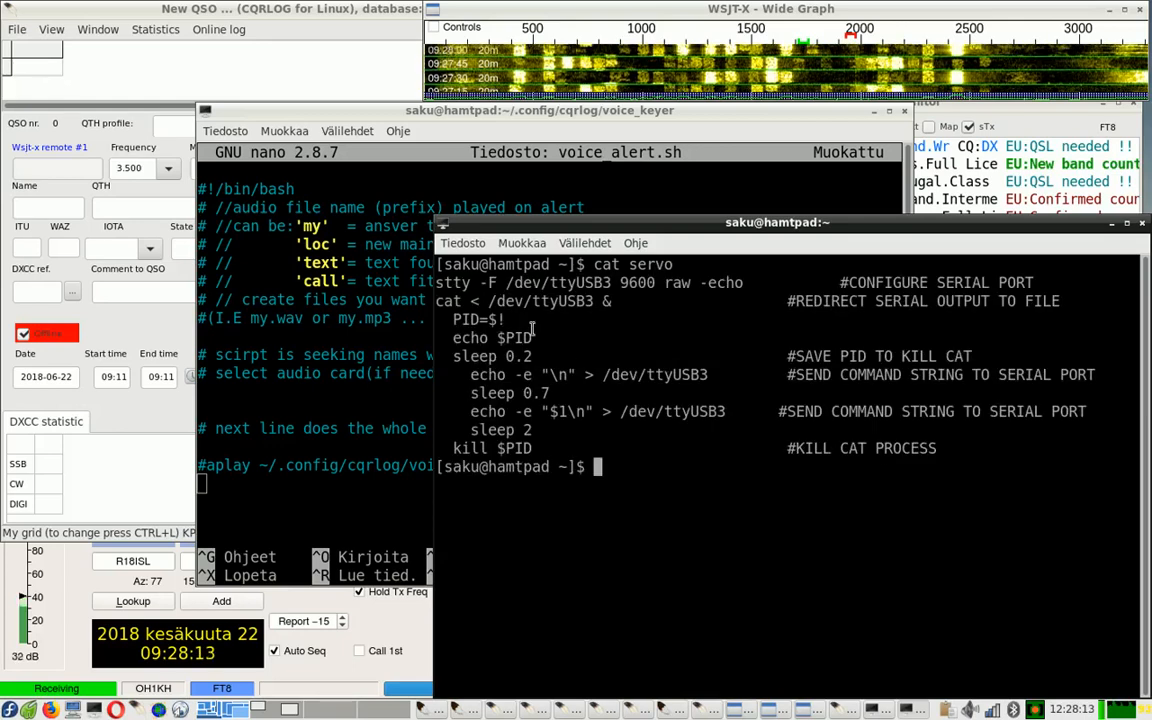
Step: Copy the servo script lines from stty through kill $PID and paste them below the commented aplay line in voice_alert.sh
drag(438, 283, 945, 449)
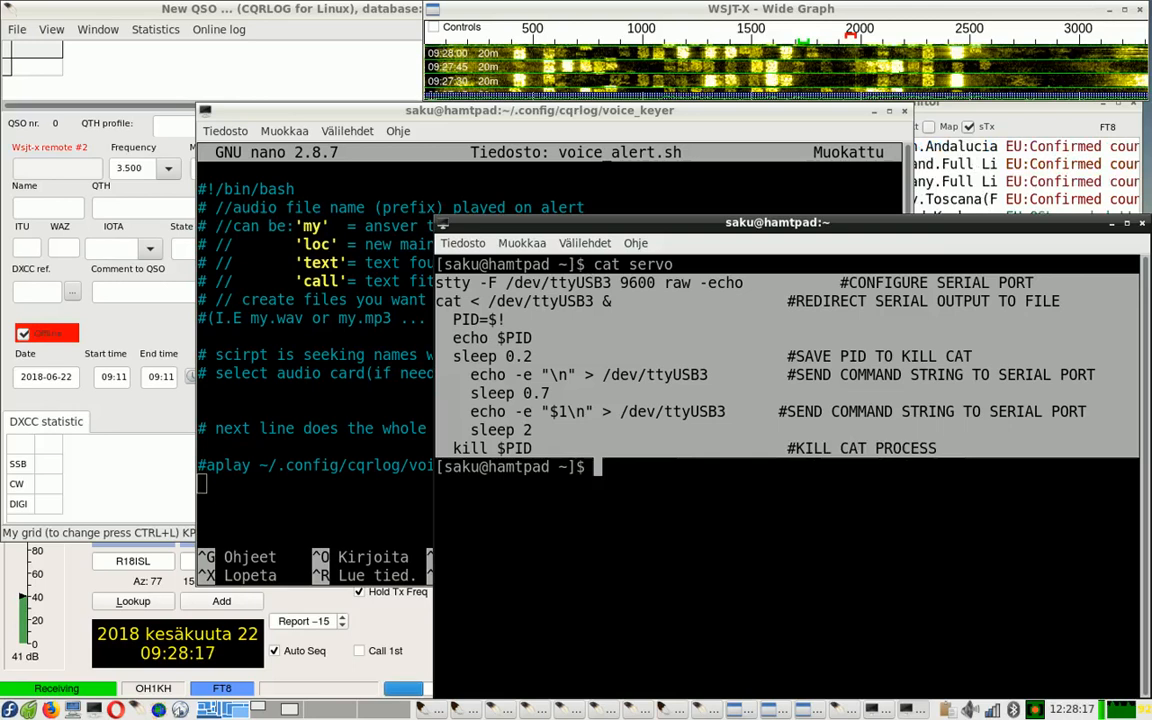
right_click(443, 262)
click(470, 262)
click(323, 491)
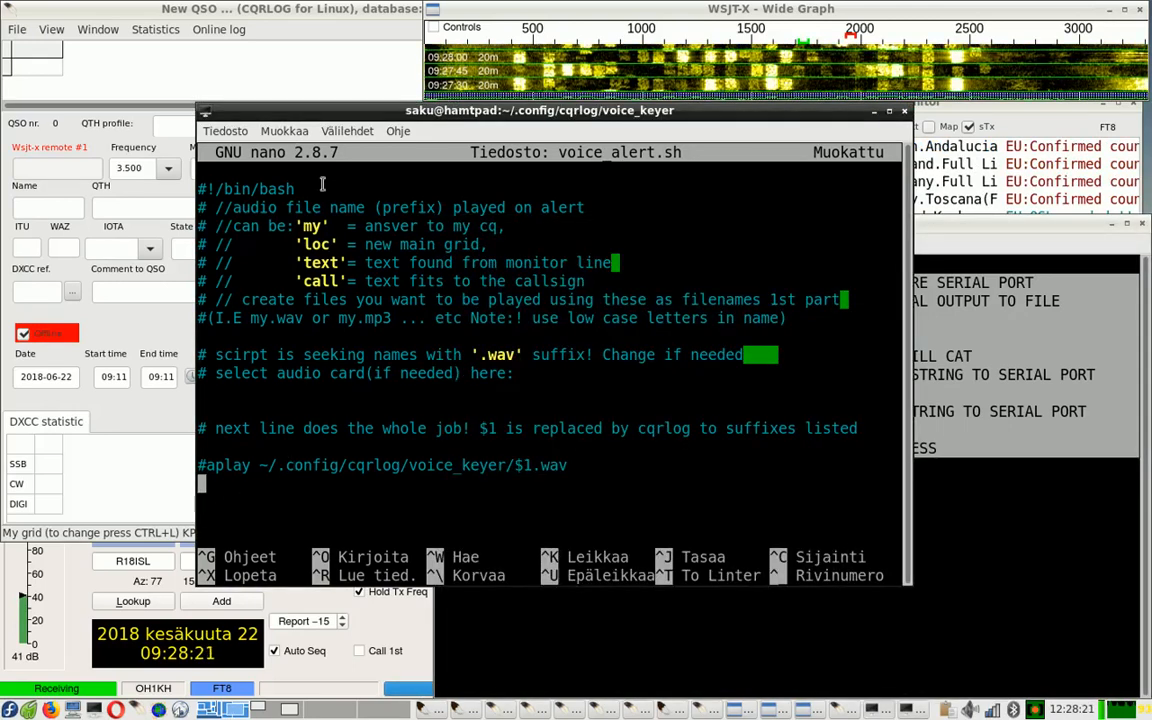
click(284, 131)
click(258, 167)
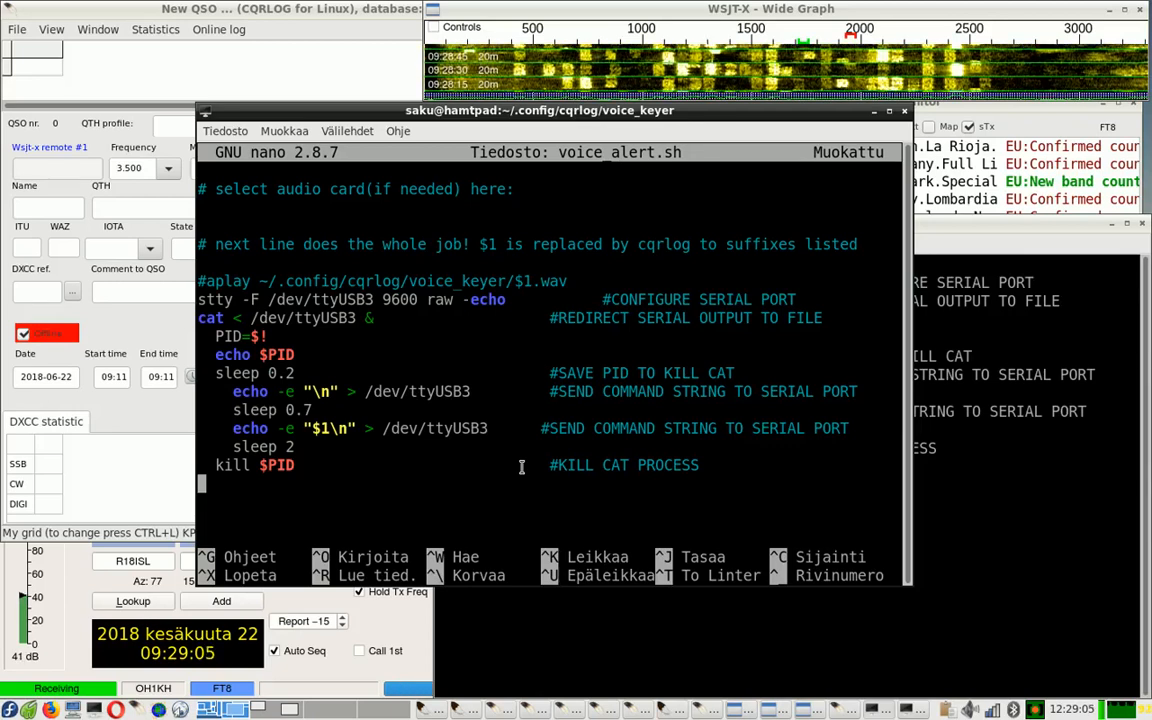
Step: Save voice_alert.sh under the same name, exit nano and close both terminal windows
key(ctrl+w)
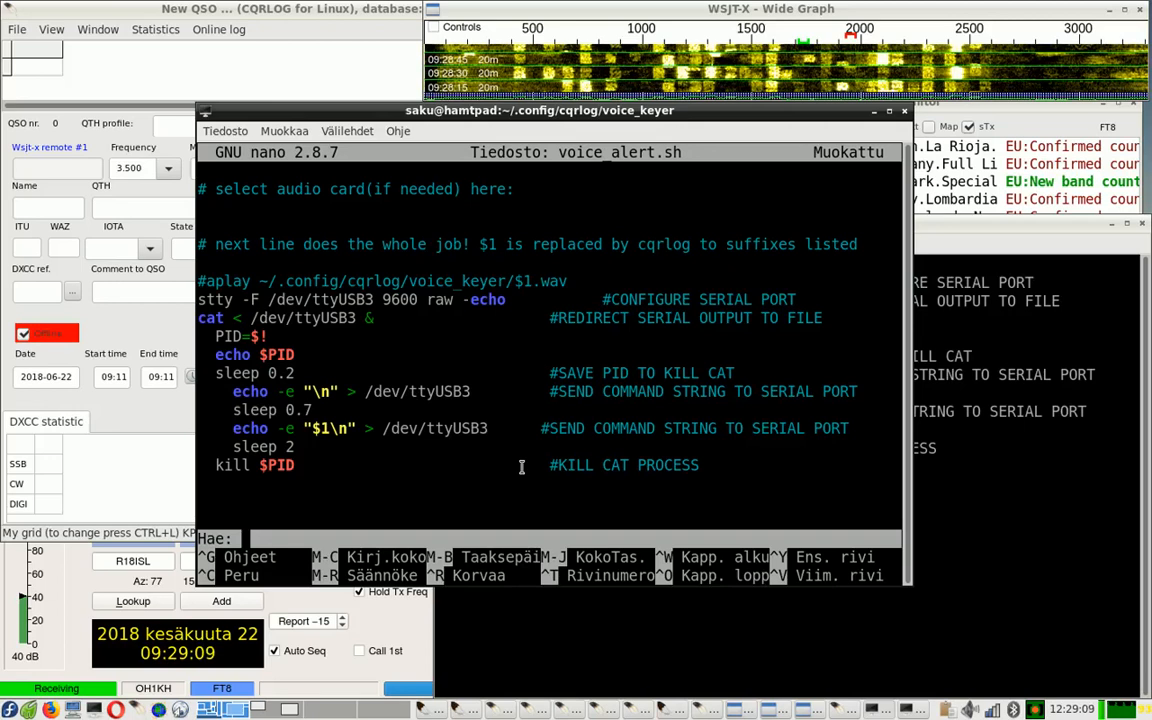
drag(423, 485, 418, 481)
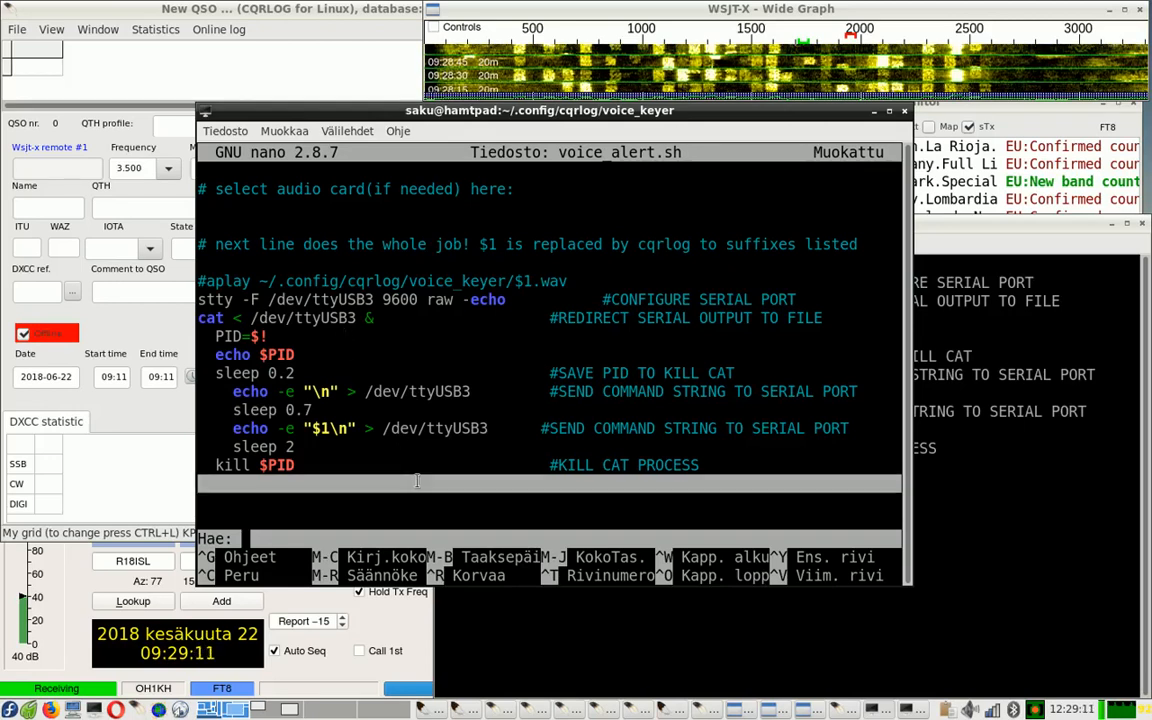
key(ctrl+c)
key(ctrl+o)
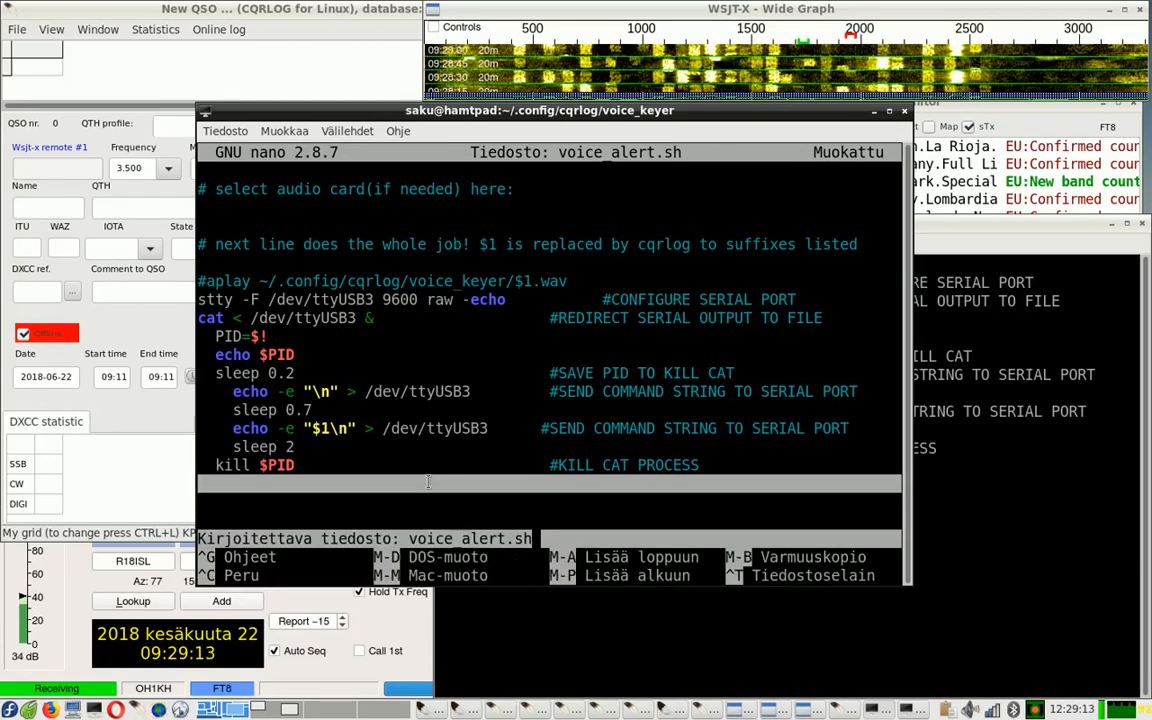
key(Return)
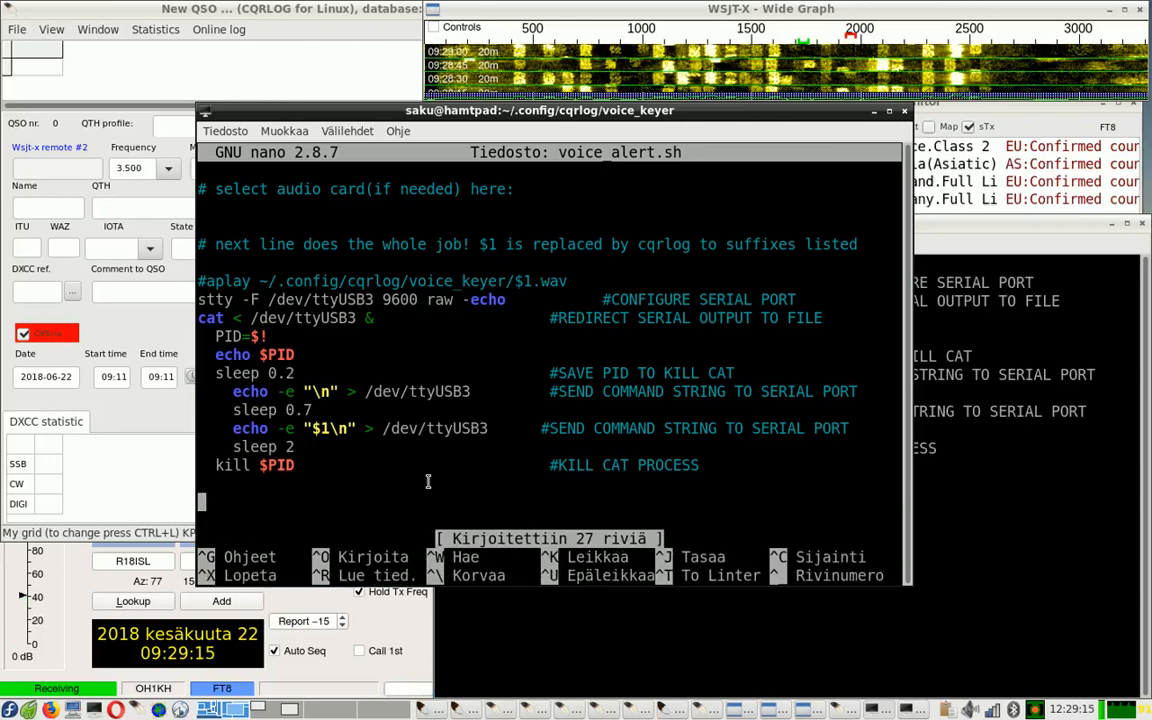
key(ctrl+x)
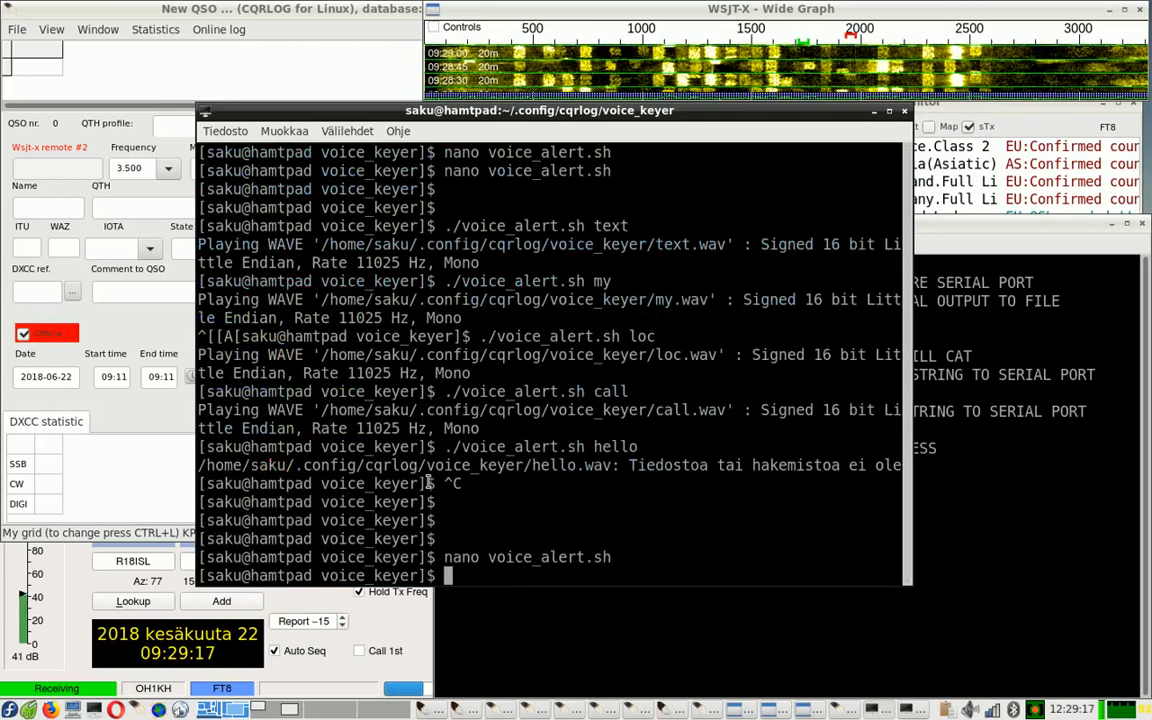
click(903, 113)
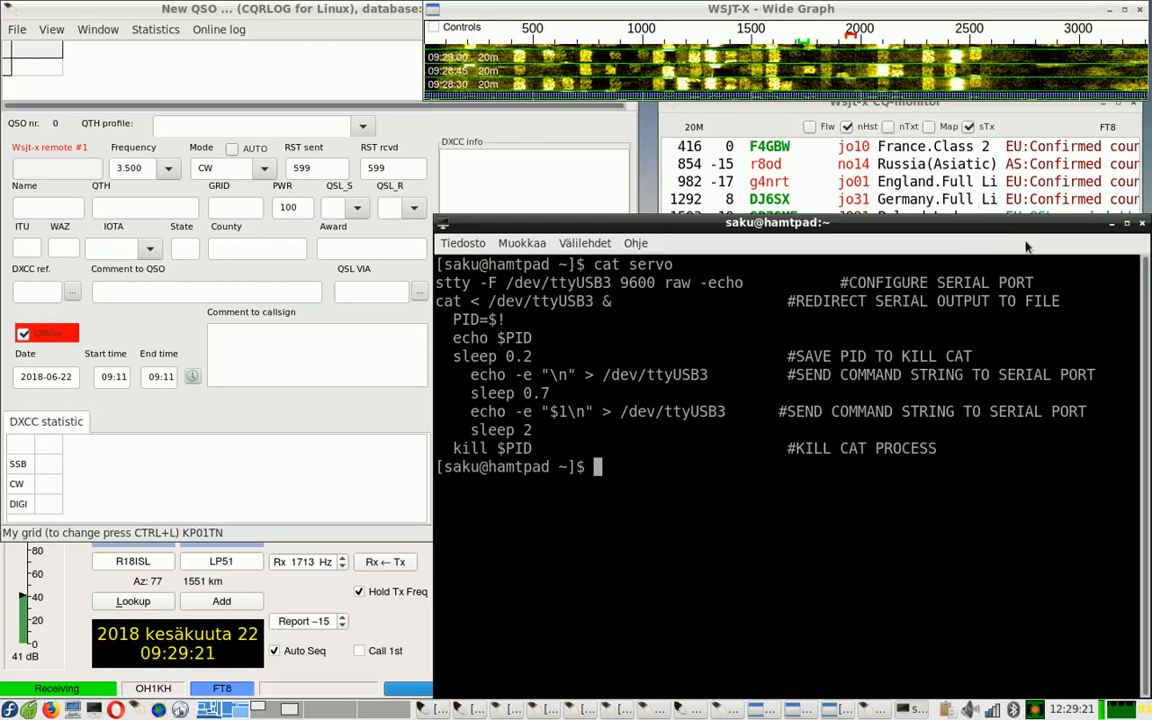
click(1143, 224)
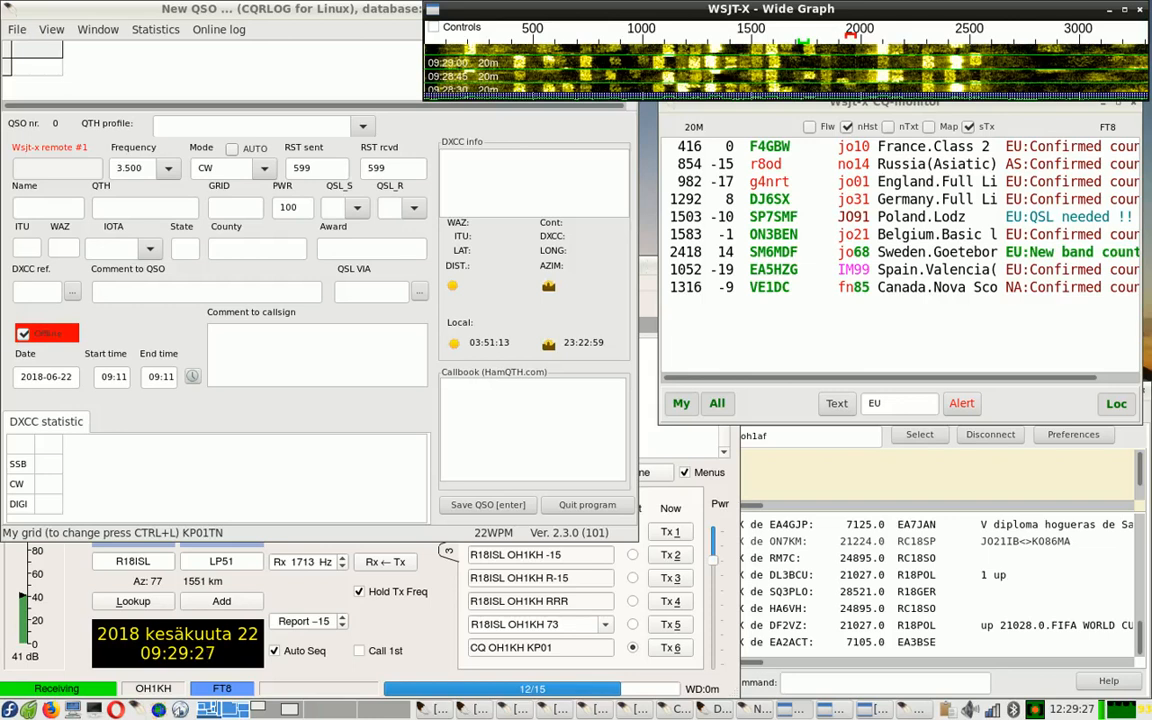
Step: Place the Capture camera window over the New QSO window and switch on Alert for EU in the Wsjt-x CQ-monitor
drag(0, 22, 195, 49)
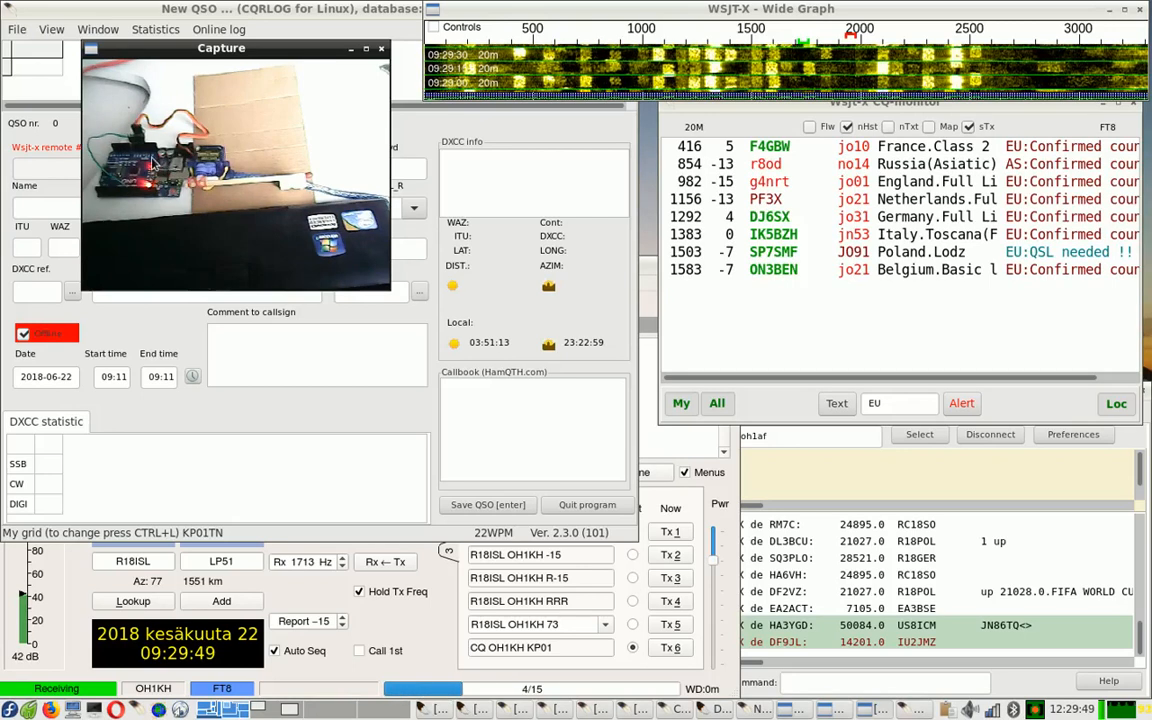
click(958, 405)
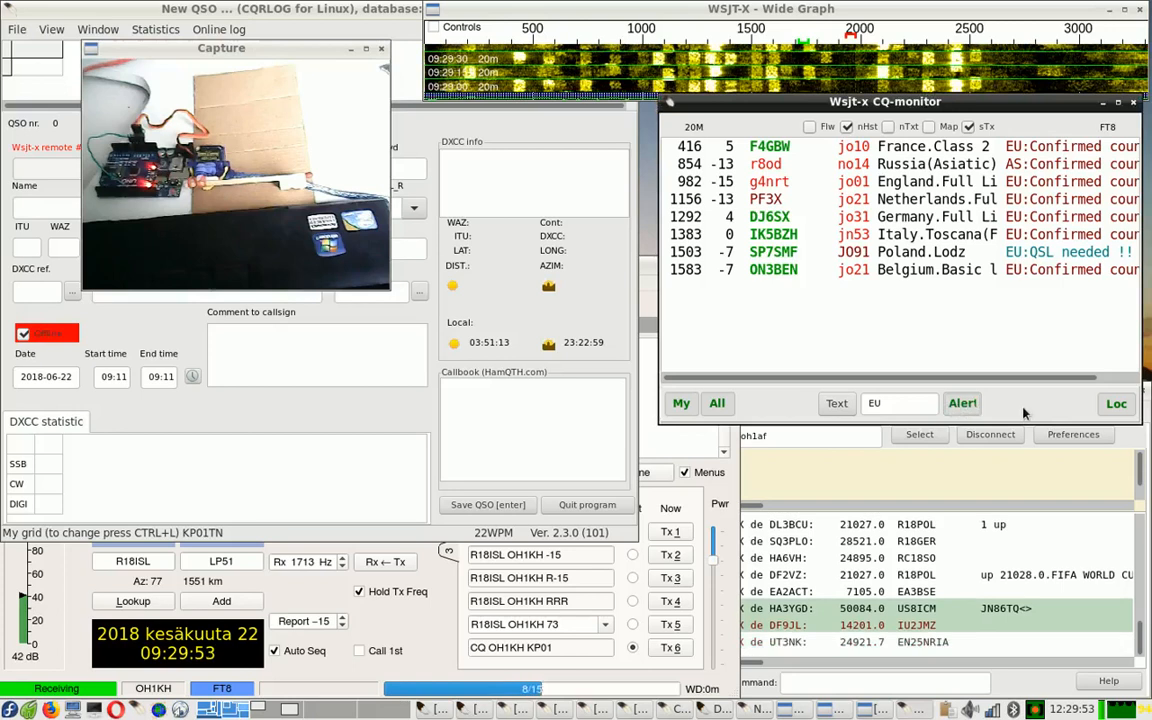